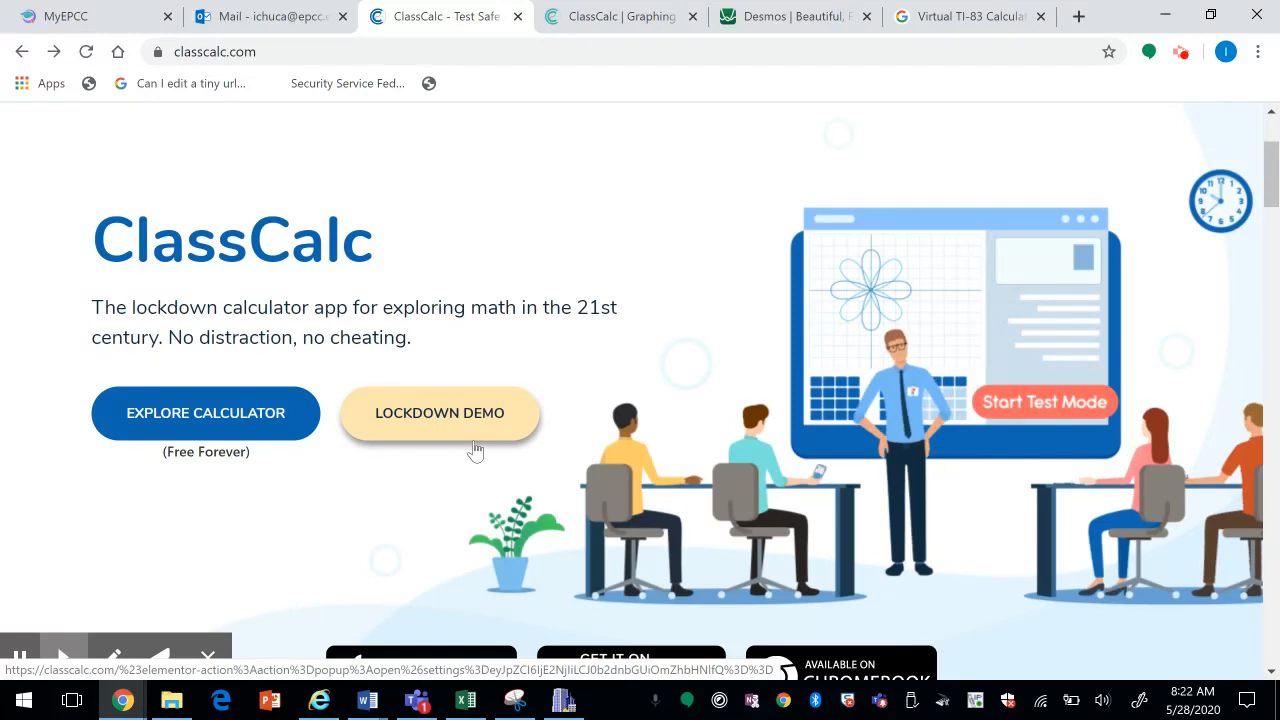
# - Open the ClassCalc graphing calculator and plot y = (x)^2 + 4 as the first expression
pyautogui.click(175, 435)
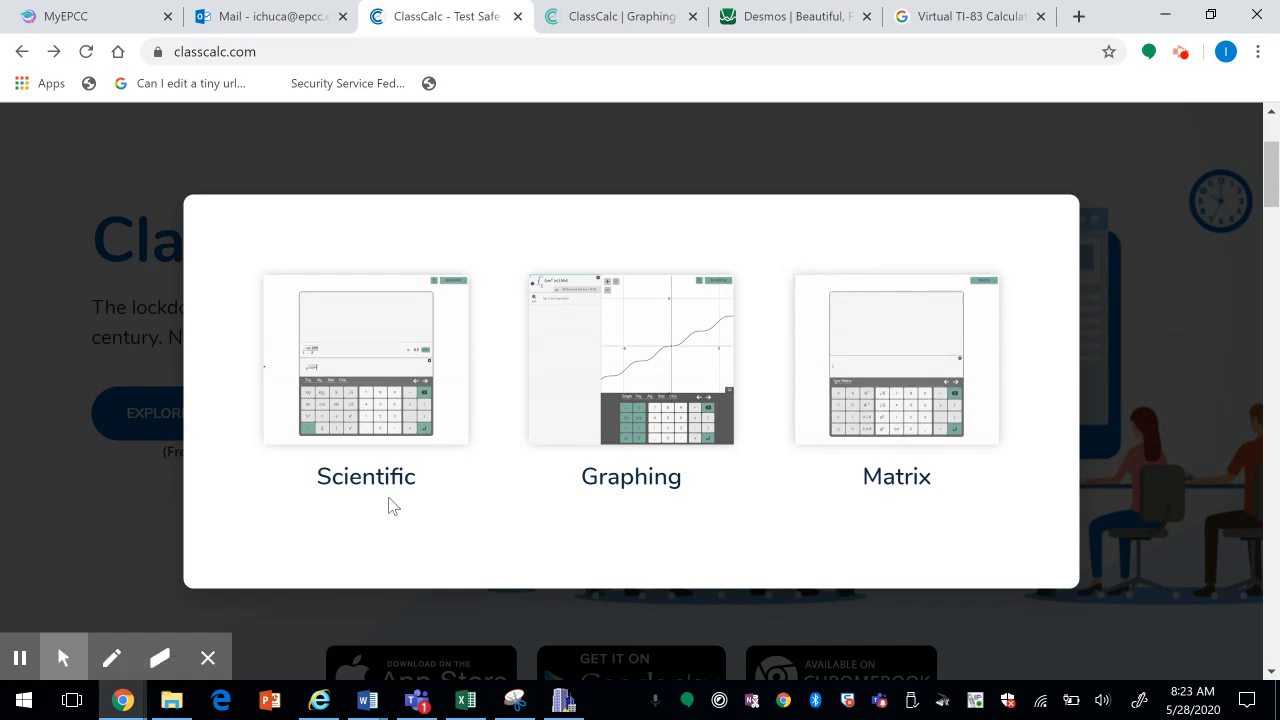
pyautogui.click(621, 408)
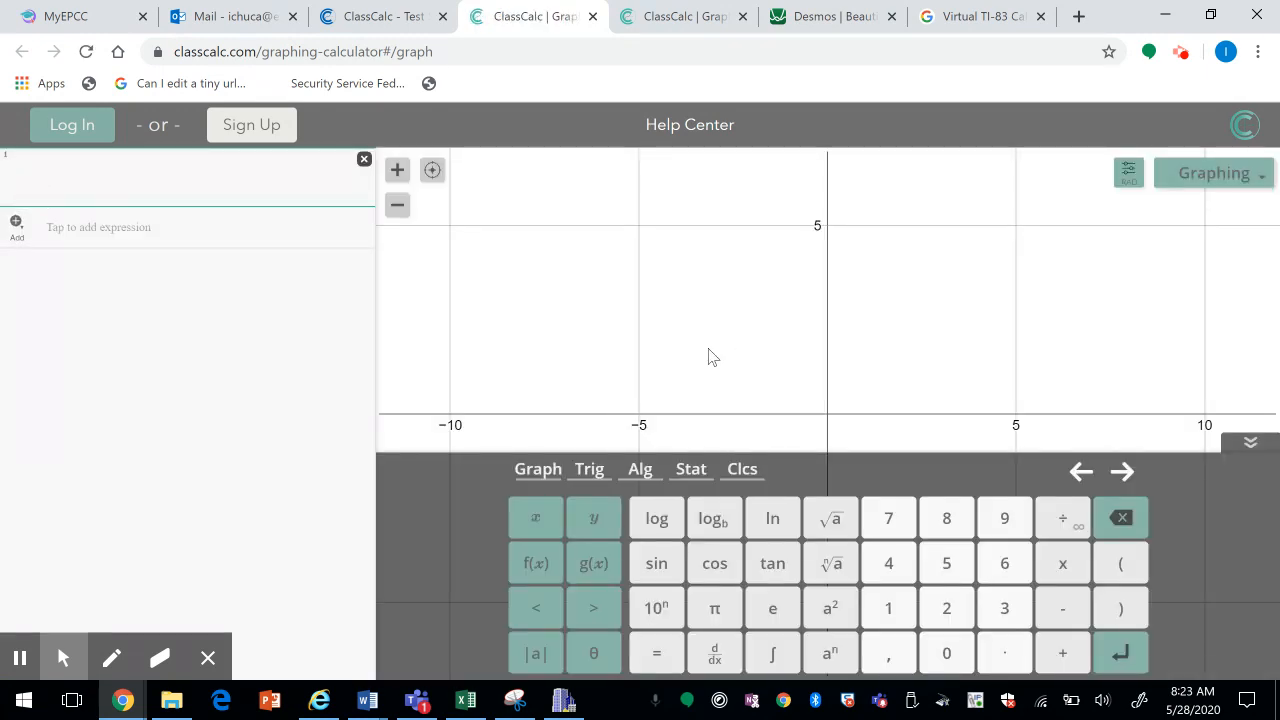
pyautogui.click(137, 185)
pyautogui.write('y=(x')
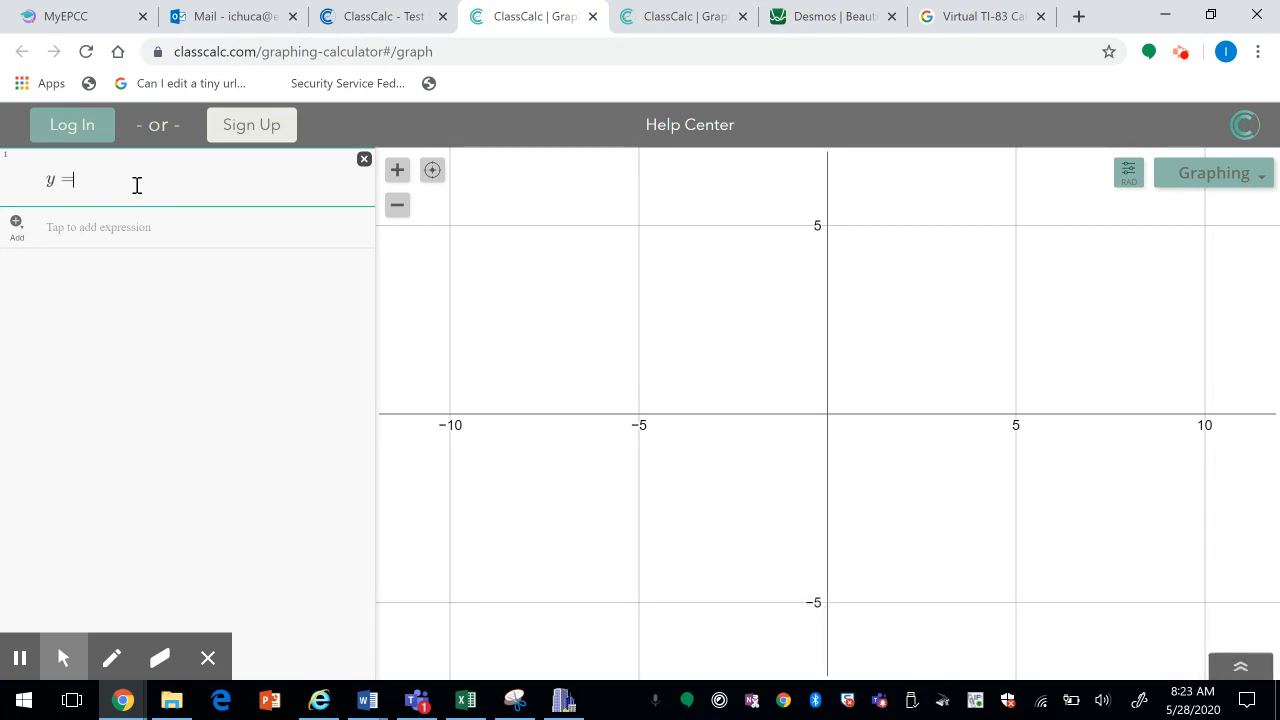
pyautogui.write(')^2')
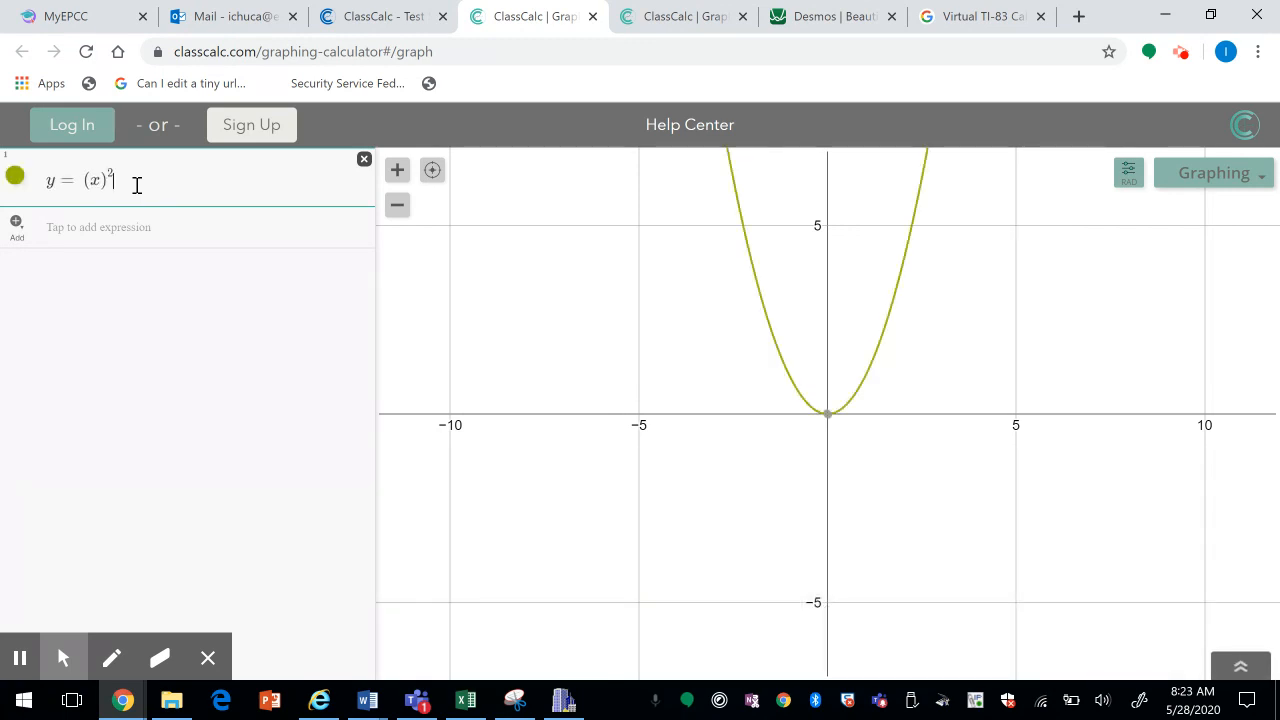
pyautogui.write('+4')
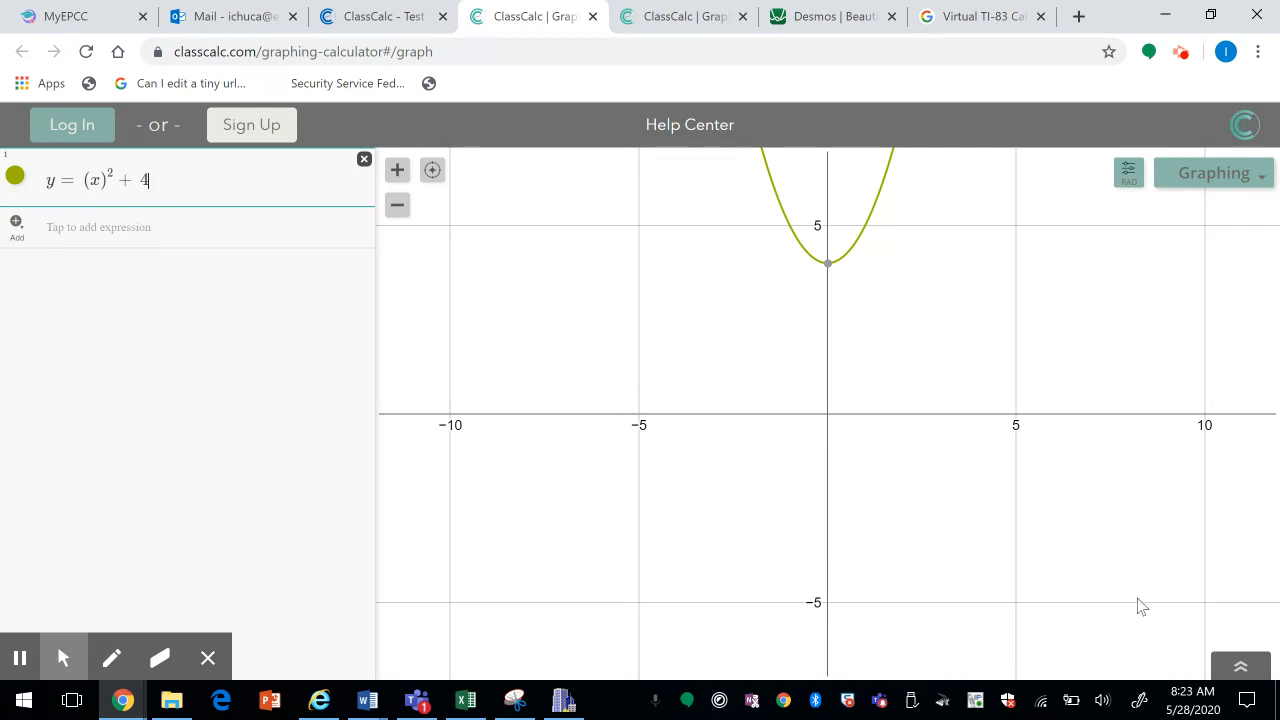
# - Show the on-screen math keypad and hide it again
pyautogui.click(1242, 668)
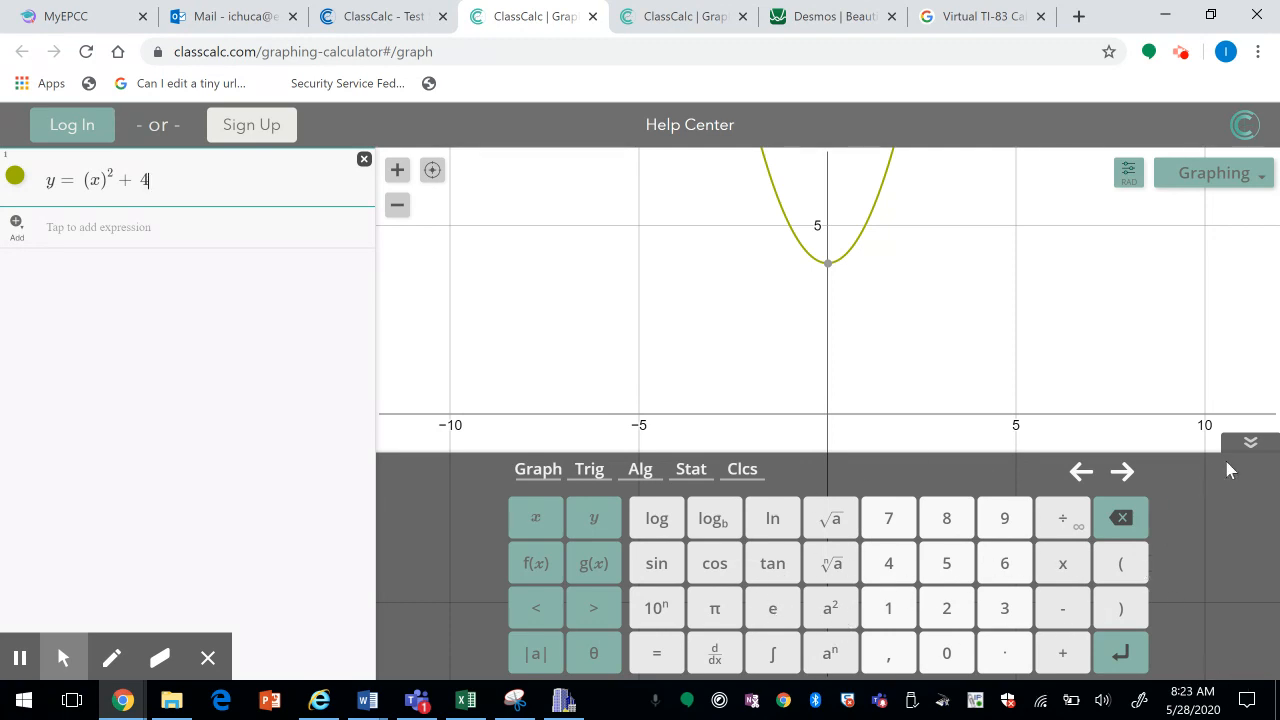
pyautogui.click(1250, 442)
# - Plot (x)^2 + 4 as the second expression, keeping the + 4 outside the exponent
pyautogui.click(74, 224)
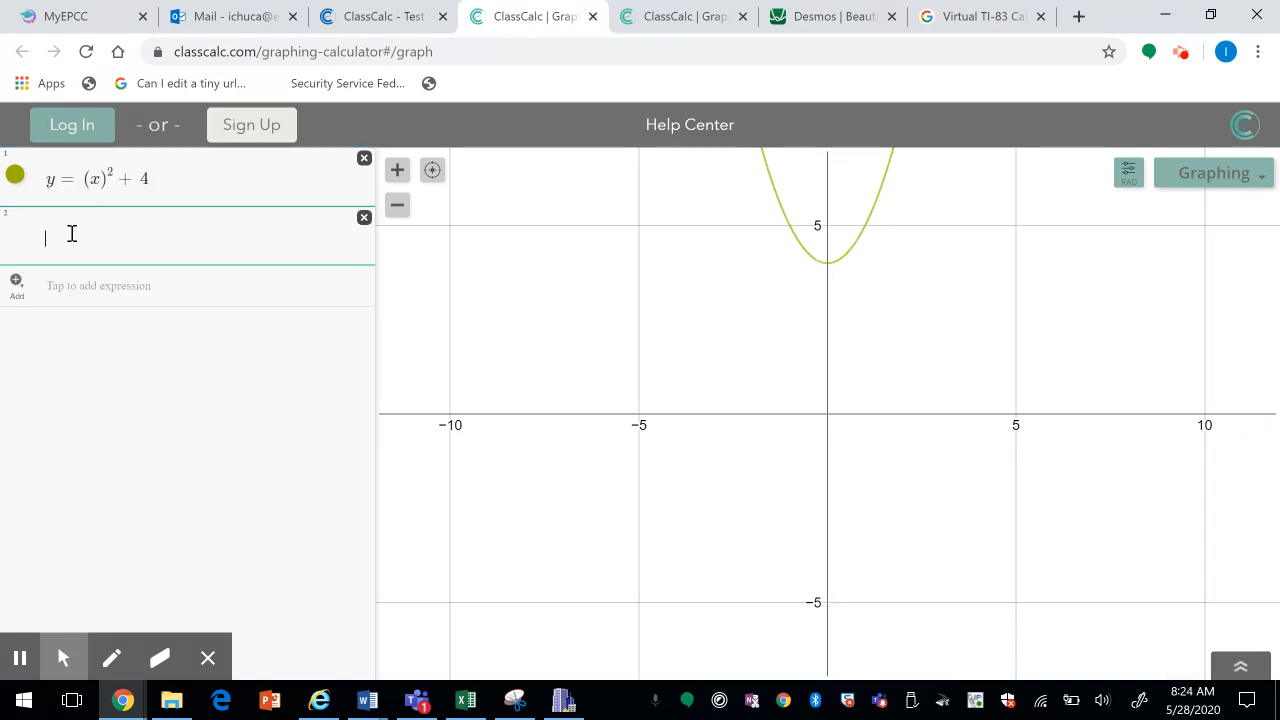
pyautogui.write('x')
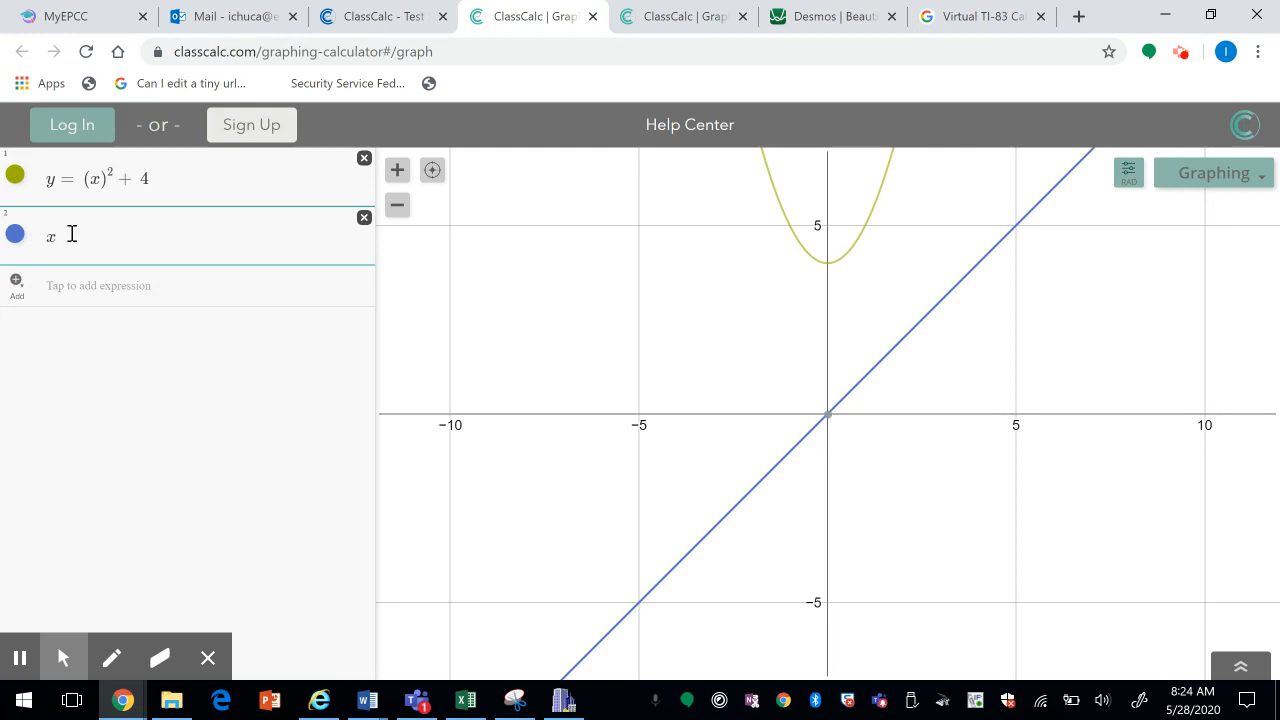
pyautogui.write(')^{2+4')
pyautogui.press('Return')
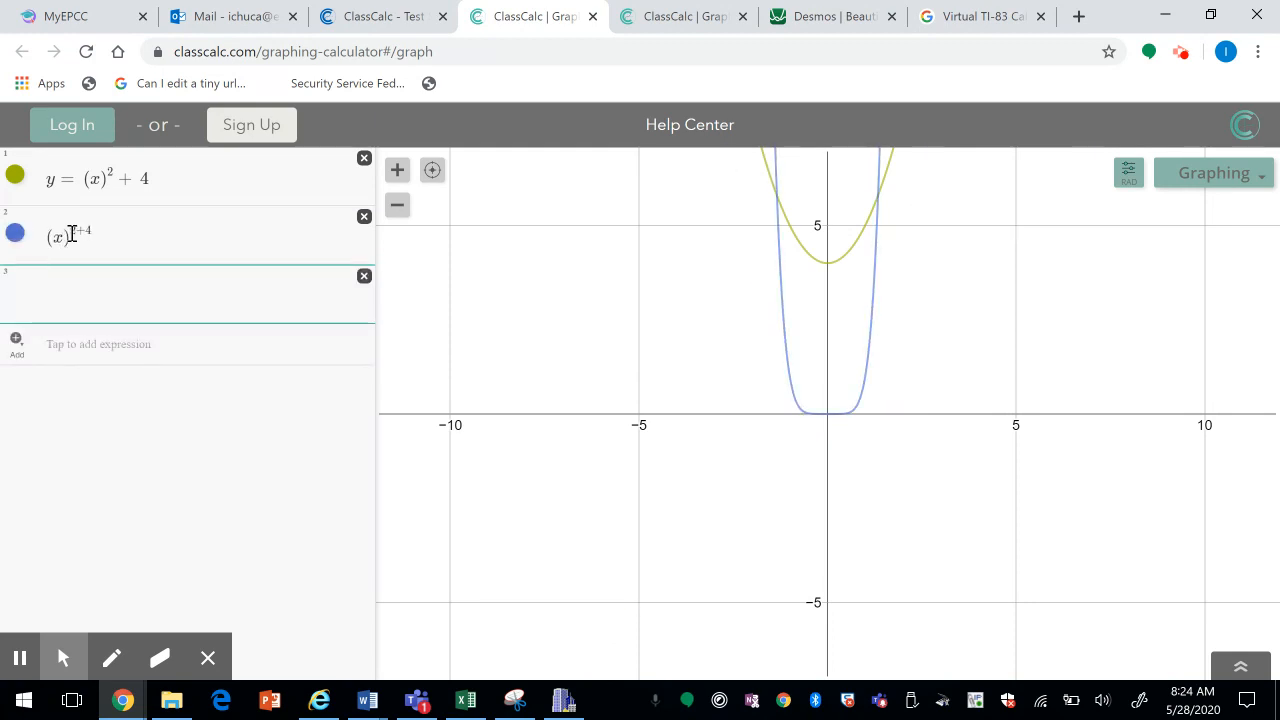
pyautogui.click(97, 235)
pyautogui.press('BackSpace')
pyautogui.press('BackSpace')
pyautogui.press('BackSpace')
pyautogui.press('BackSpace')
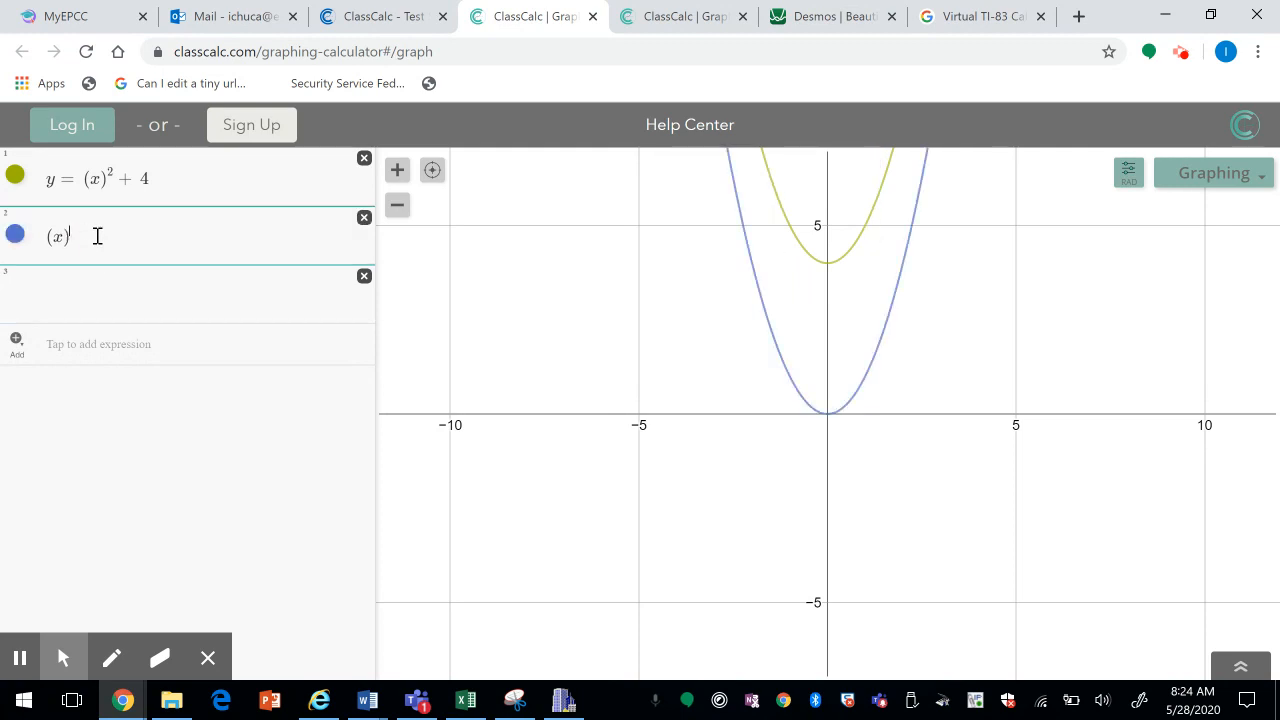
pyautogui.write('^2')
pyautogui.press('Right')
pyautogui.write('+4')
pyautogui.press('Return')
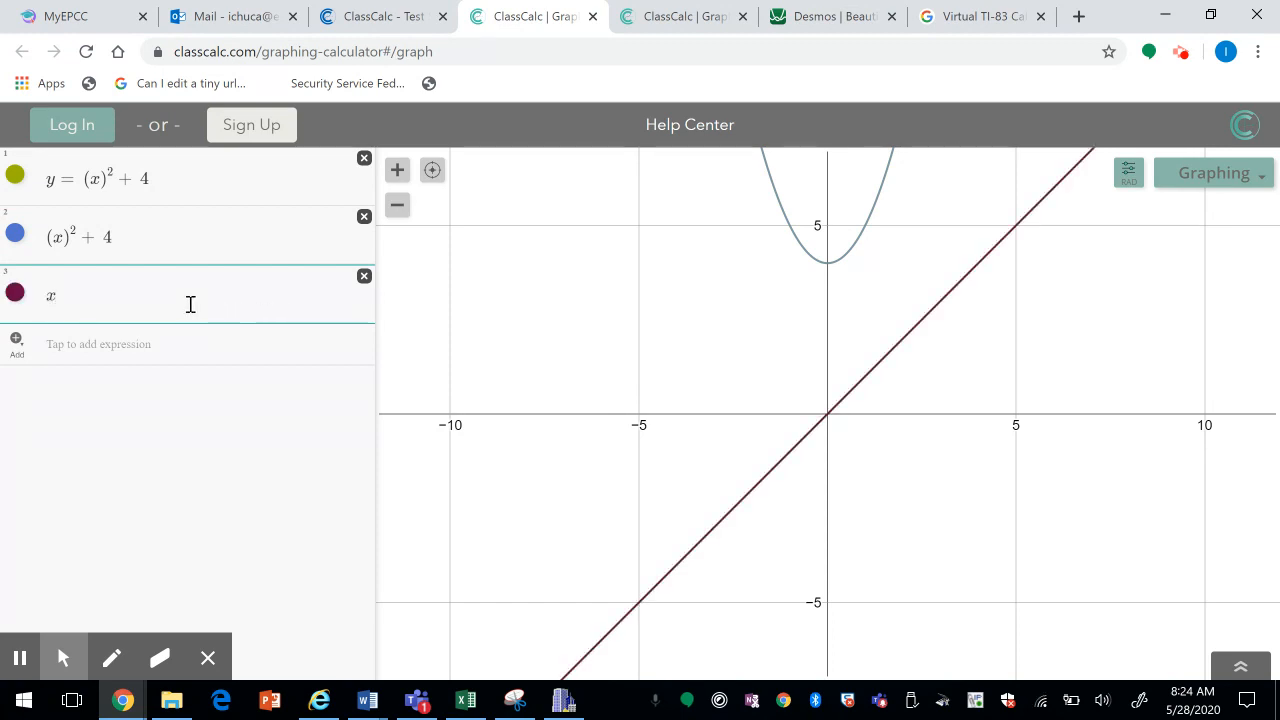
# - Plot (x - 4)^2 as the third expression
pyautogui.press('BackSpace')
pyautogui.write('9x-')
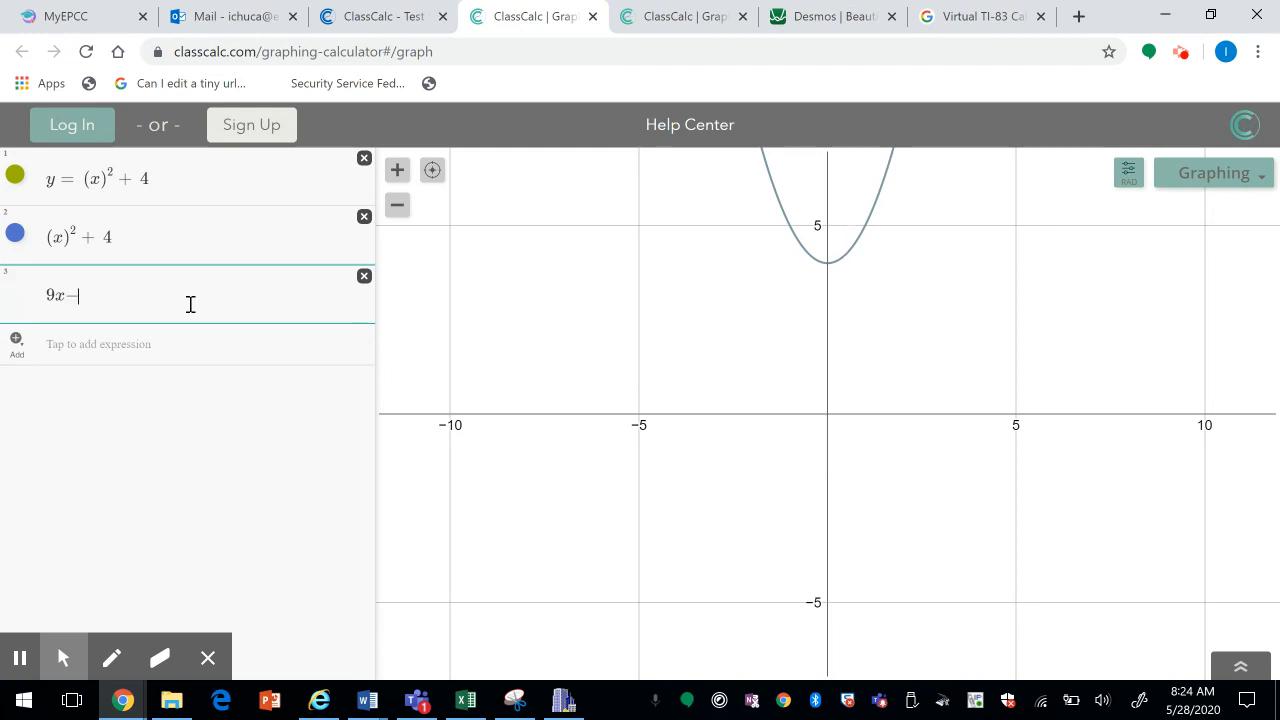
pyautogui.write('4)')
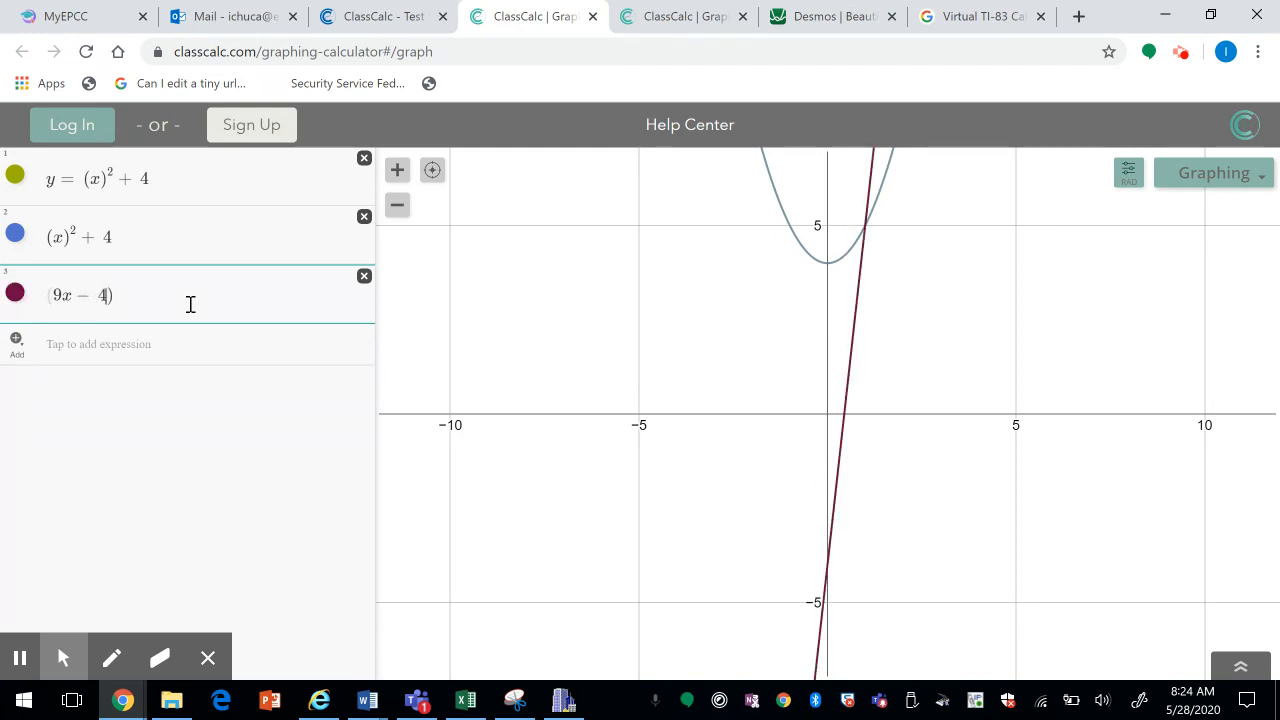
pyautogui.press('BackSpace')
pyautogui.write('^2')
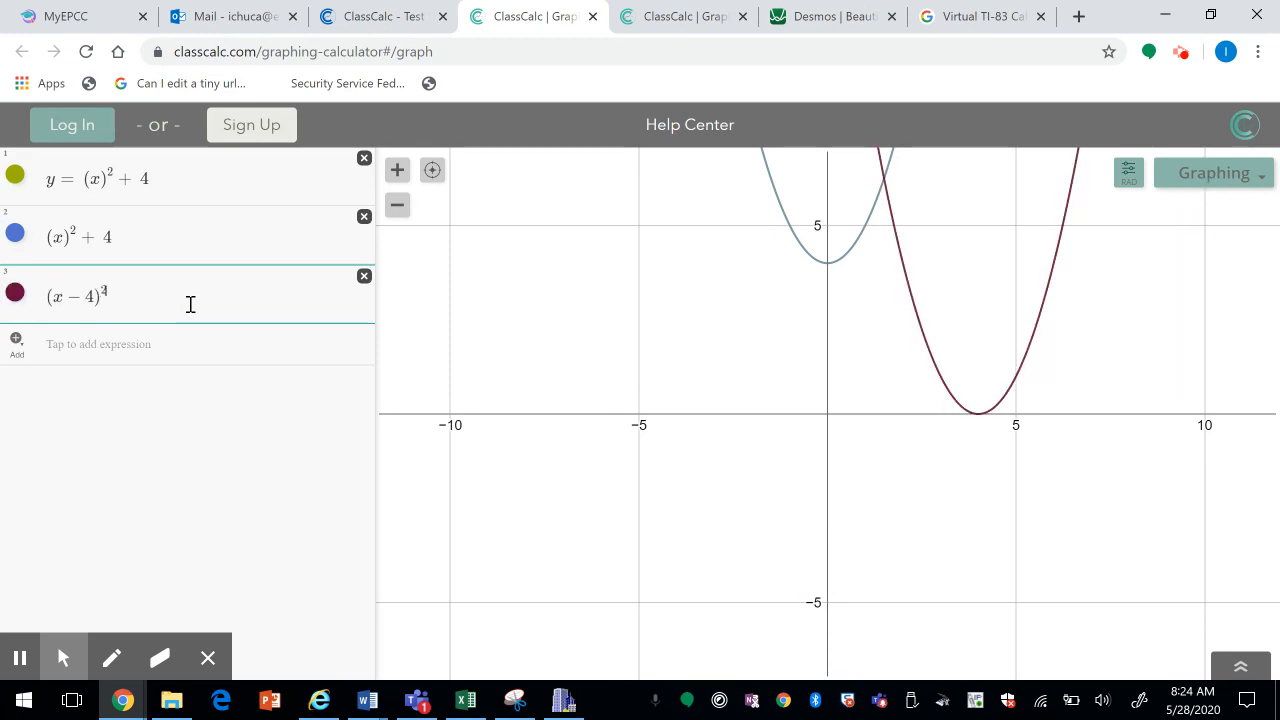
pyautogui.press('Return')
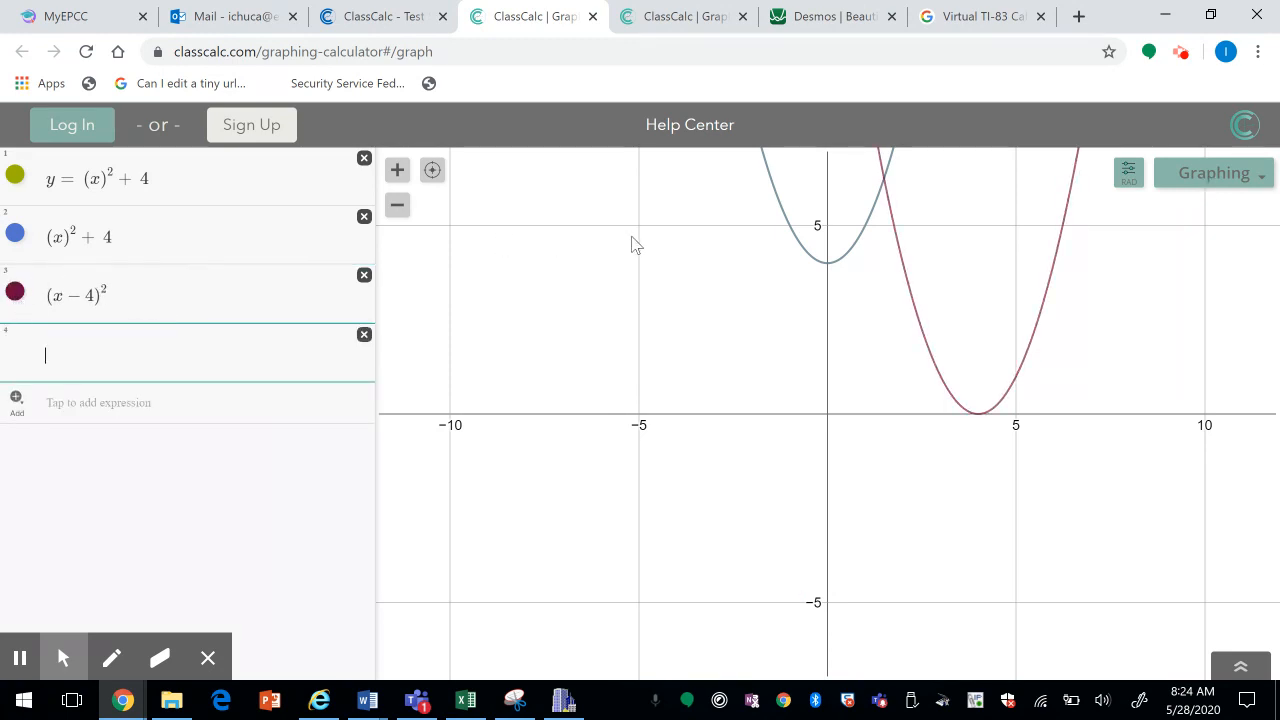
# - Inspect the coordinates of the first parabola's vertex, its intersection with the third curve, and the third parabola's vertex
pyautogui.moveTo(630, 245); pyautogui.dragTo(563, 401)
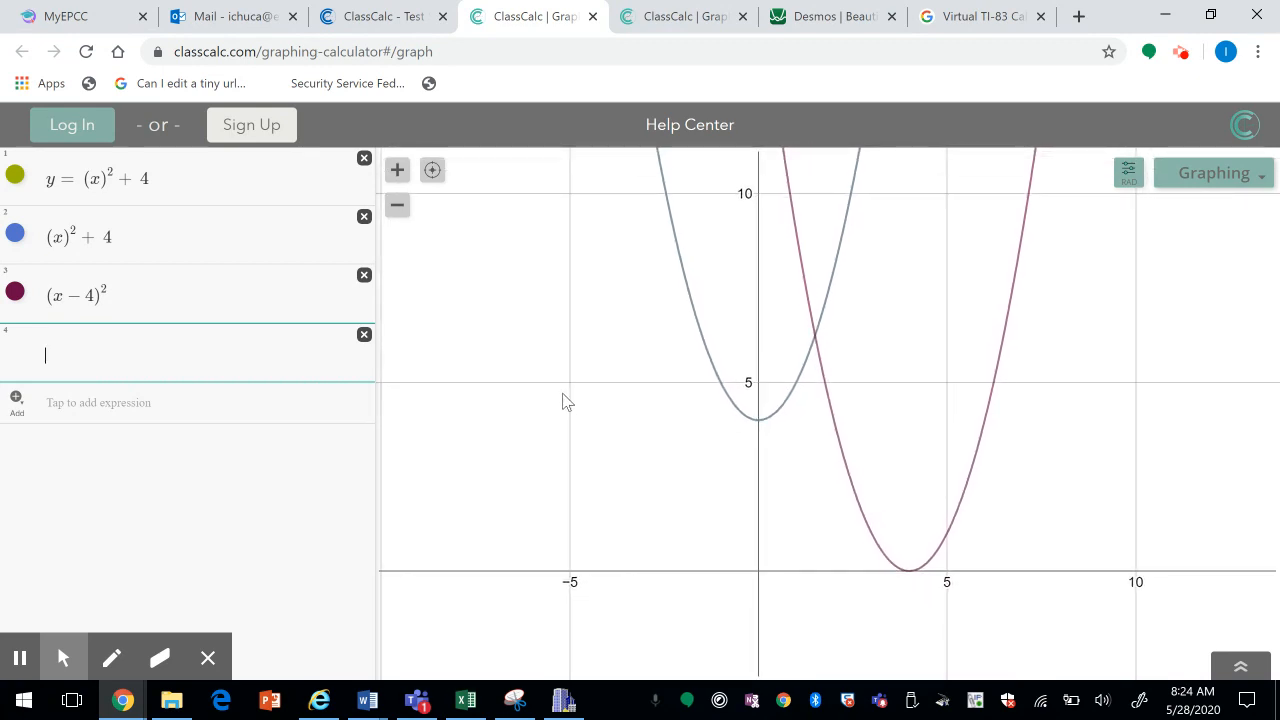
pyautogui.click(720, 388)
pyautogui.moveTo(760, 428)
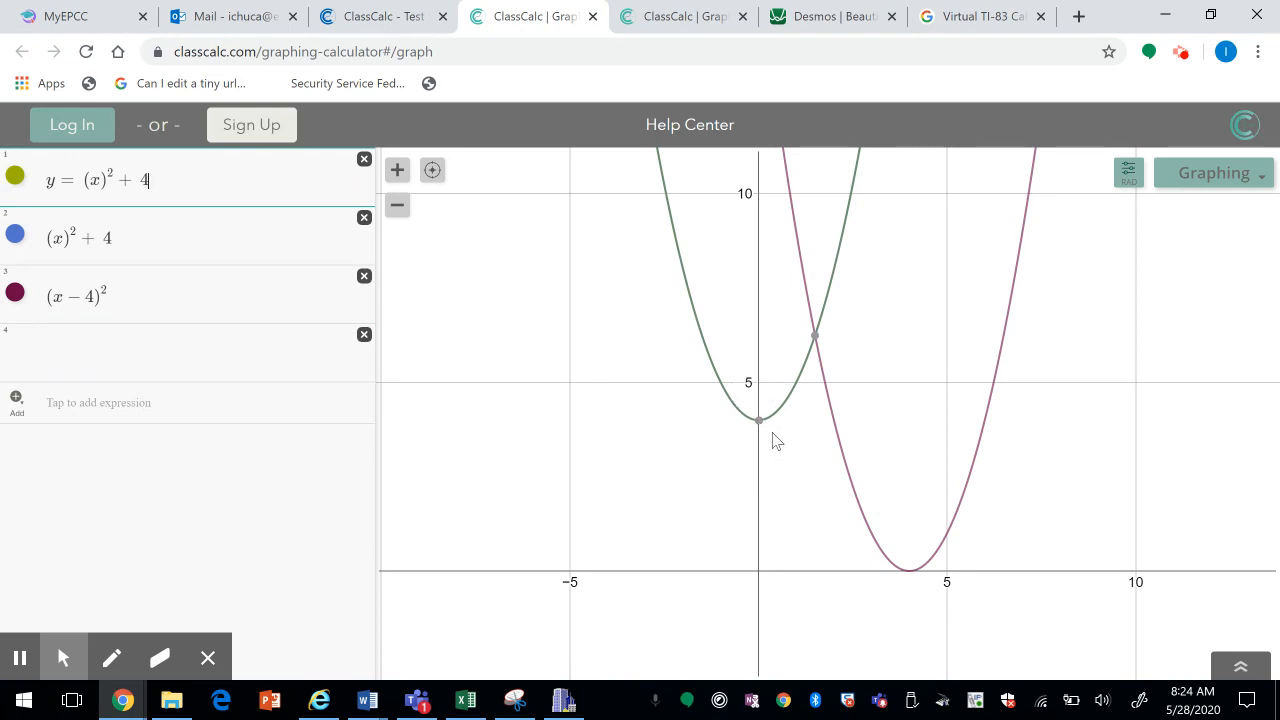
pyautogui.moveTo(817, 344)
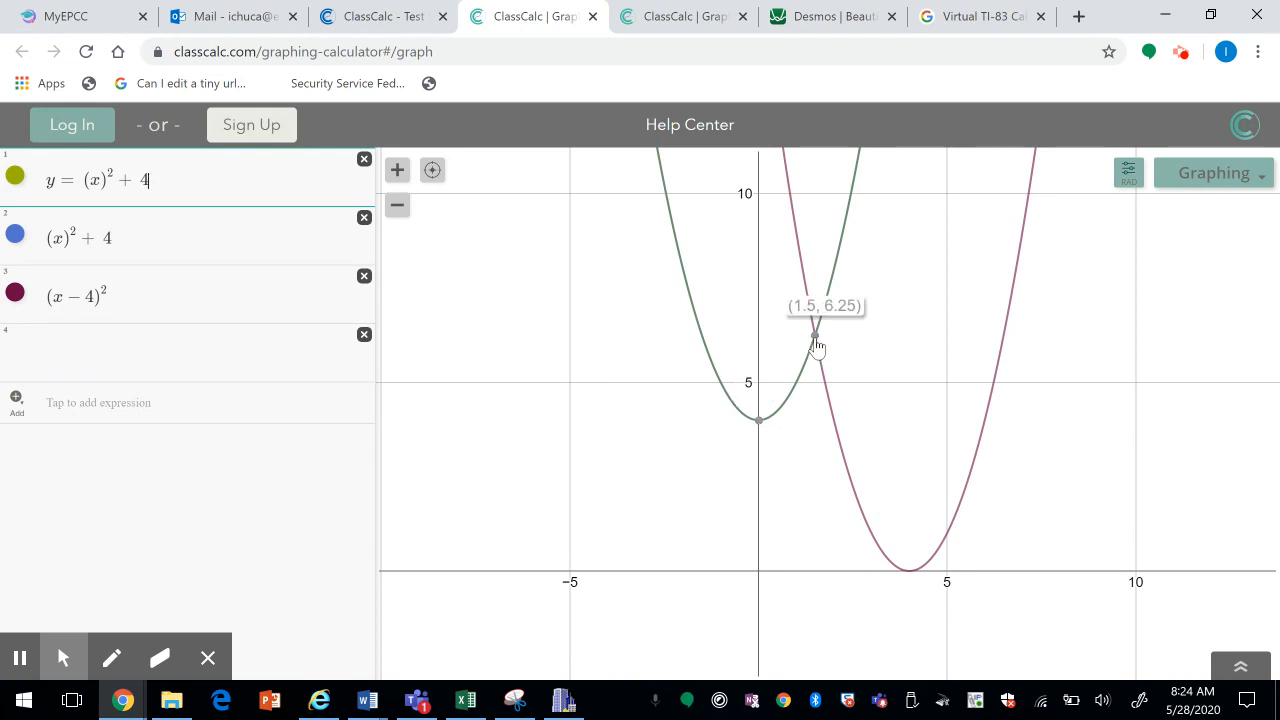
pyautogui.click(909, 572)
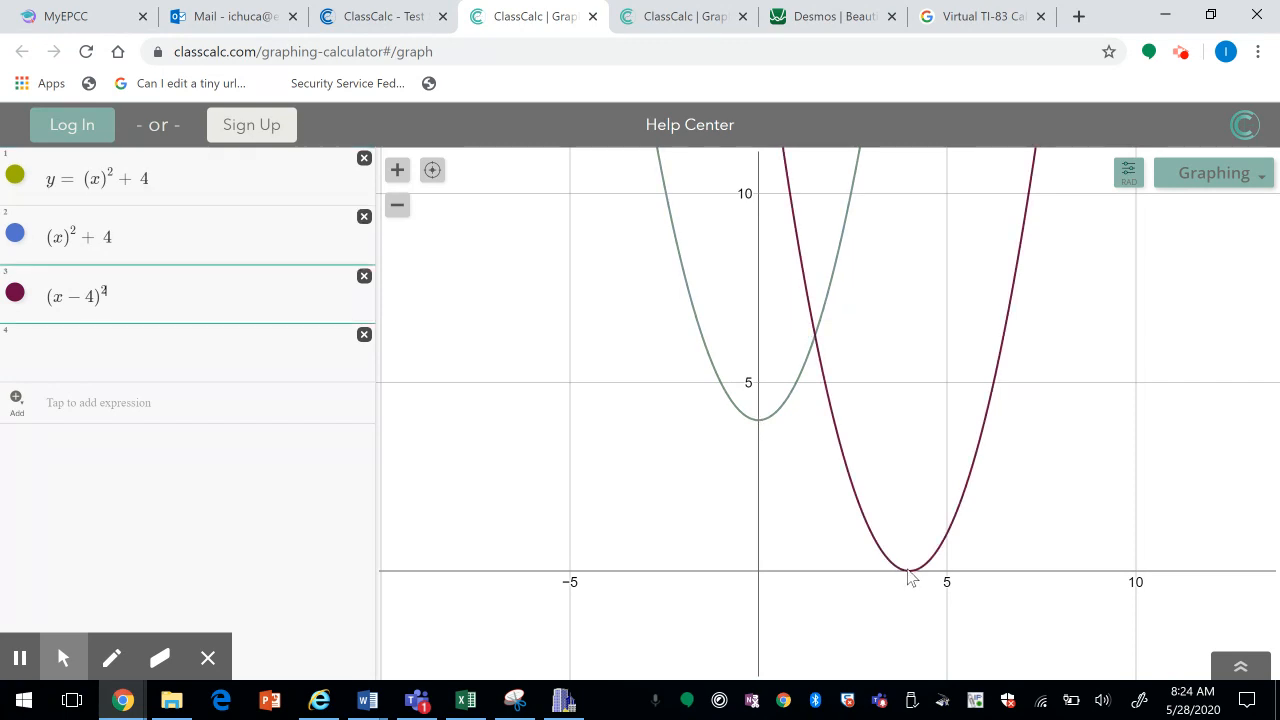
pyautogui.moveTo(909, 574)
pyautogui.click(1075, 470)
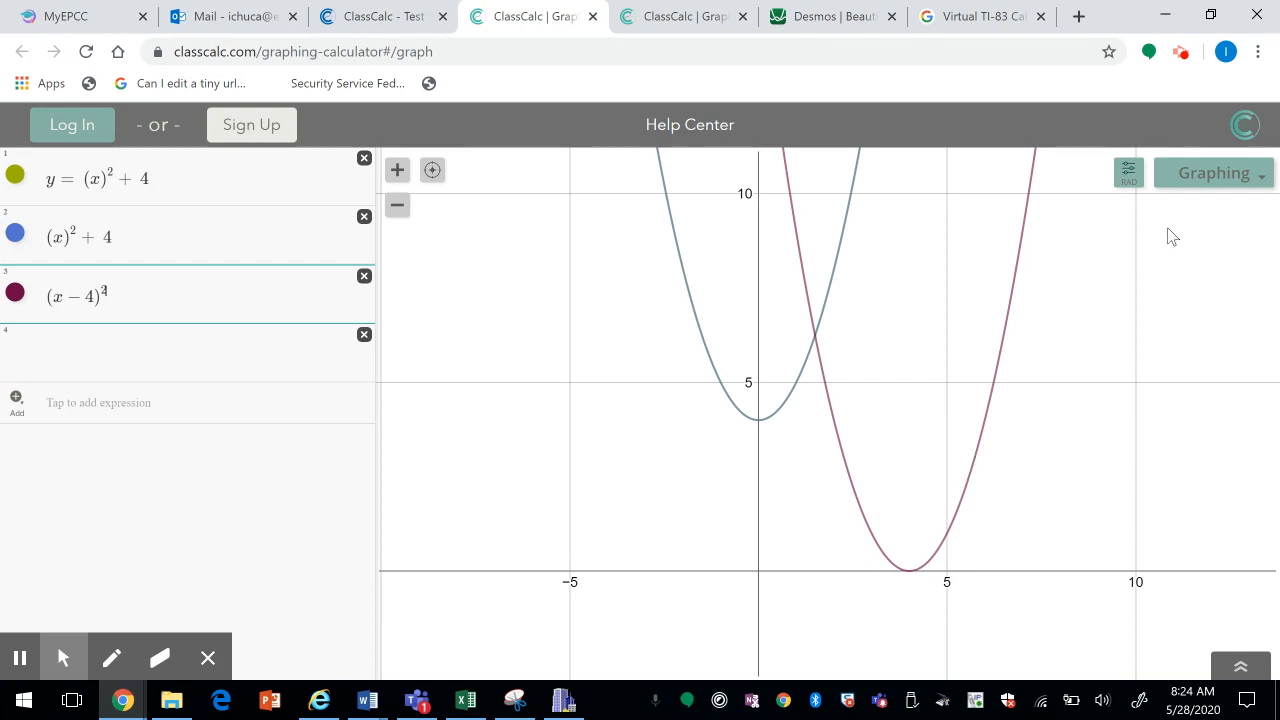
# - In the graph settings, toggle the trig mode to degrees and back to radians, and set the x-axis range from -5 to 5
pyautogui.click(1130, 185)
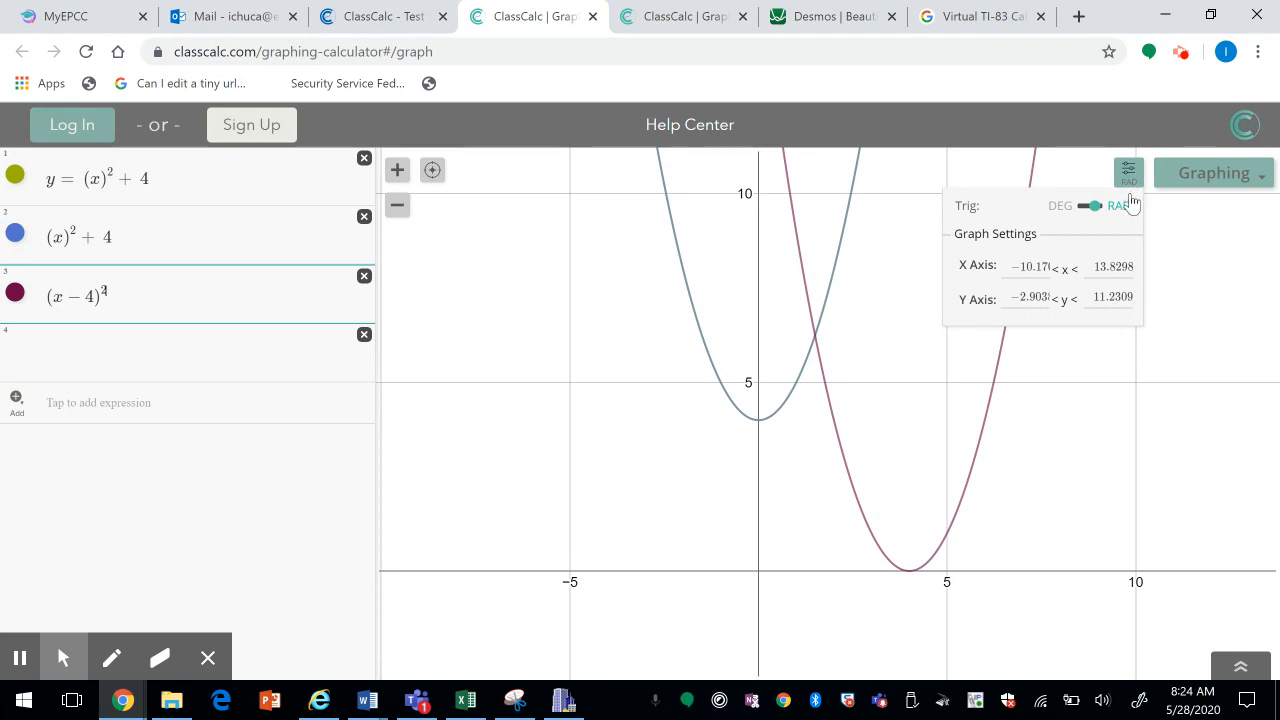
pyautogui.click(1094, 210)
pyautogui.click(1094, 210)
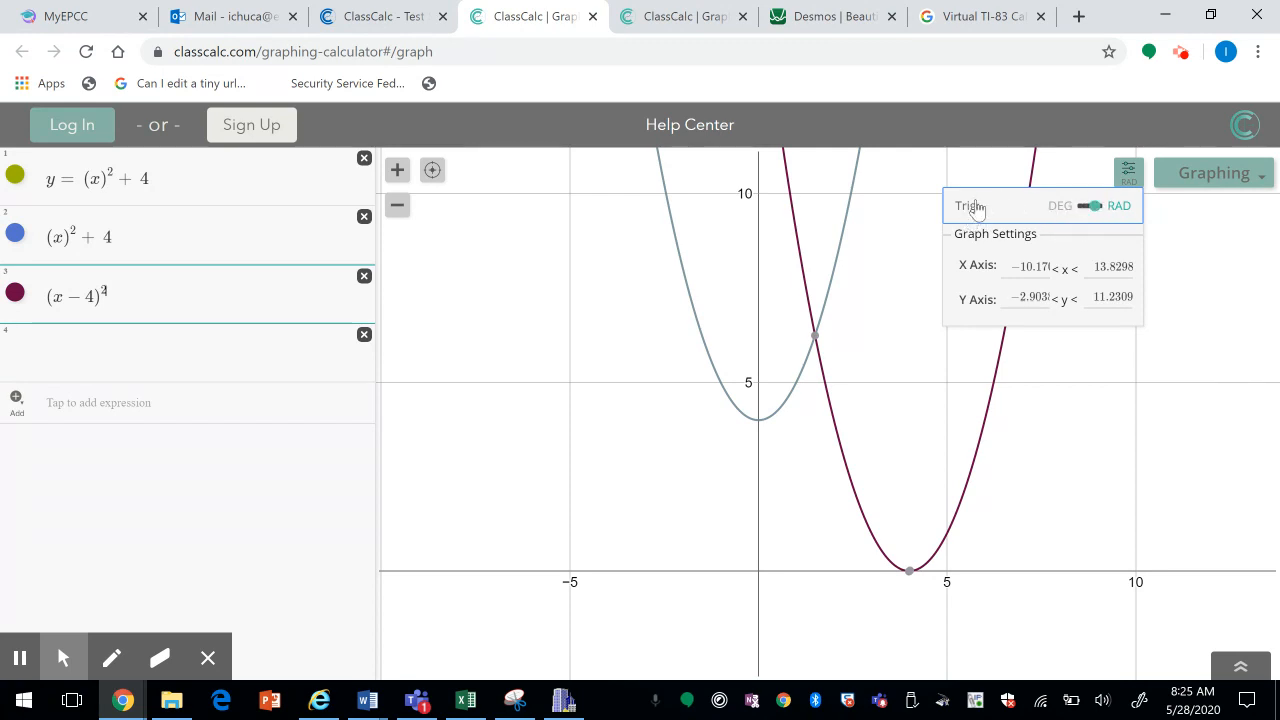
pyautogui.click(1036, 266)
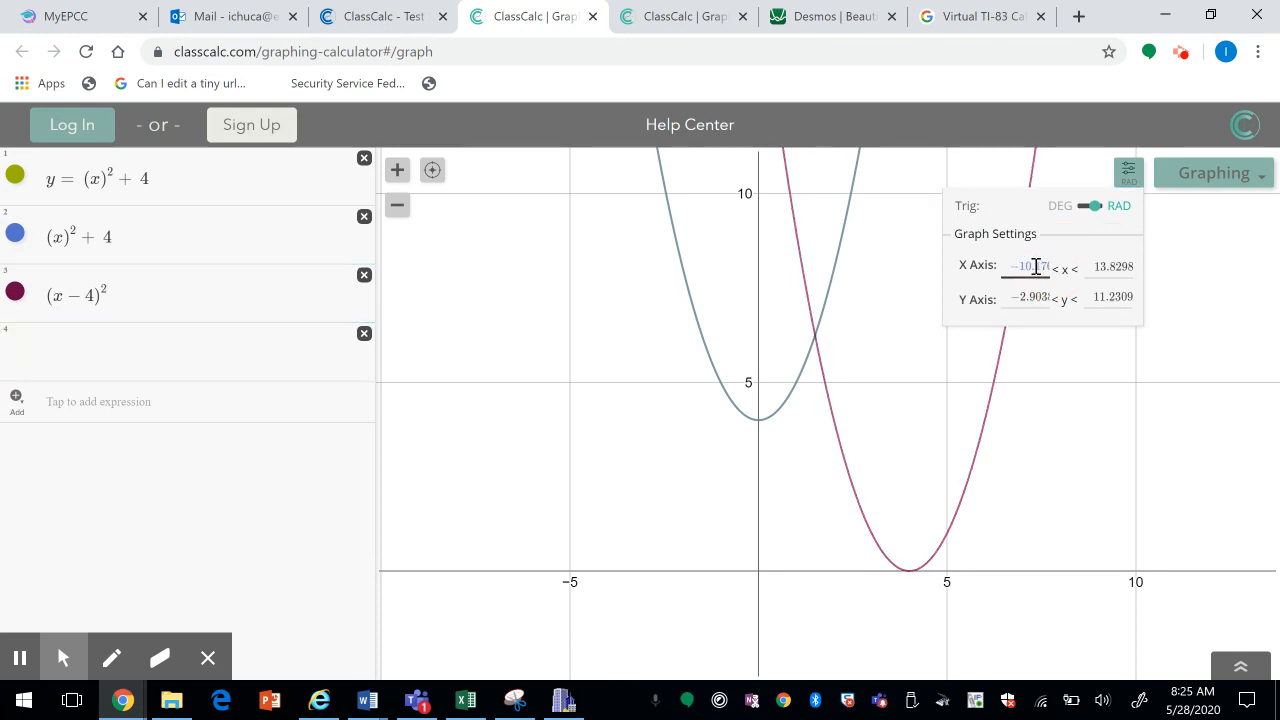
pyautogui.write('5')
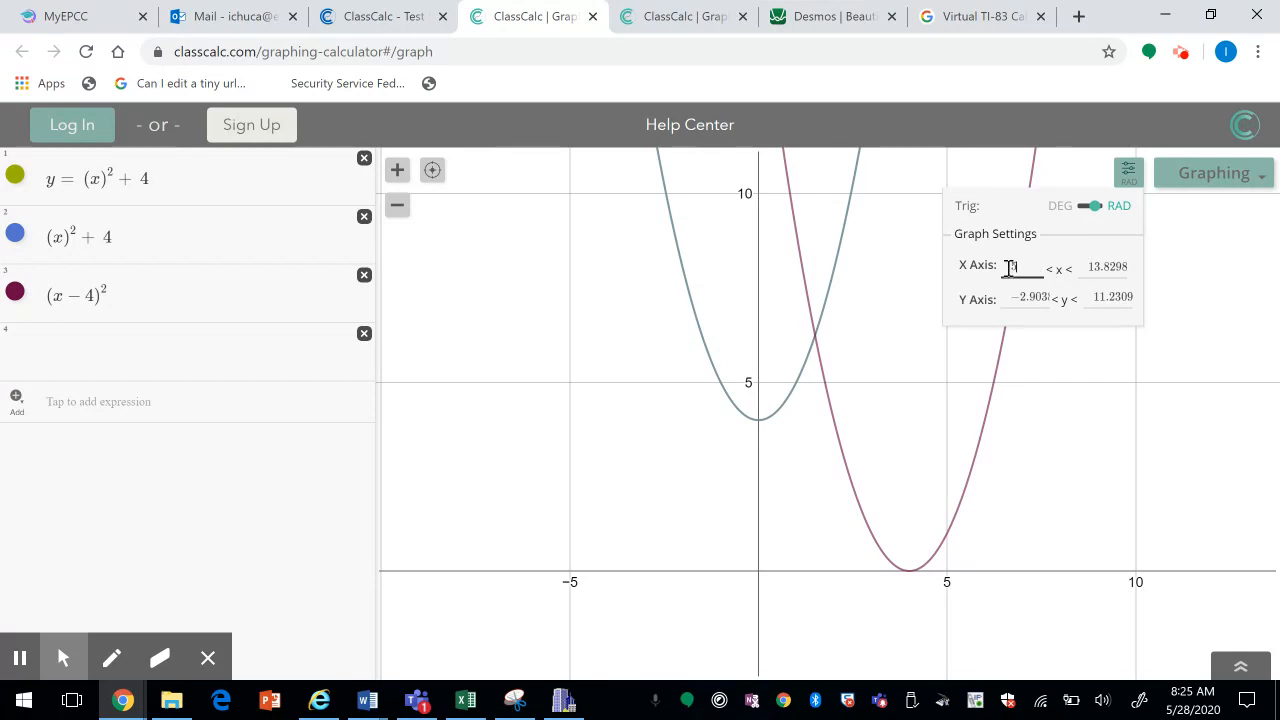
pyautogui.write('-')
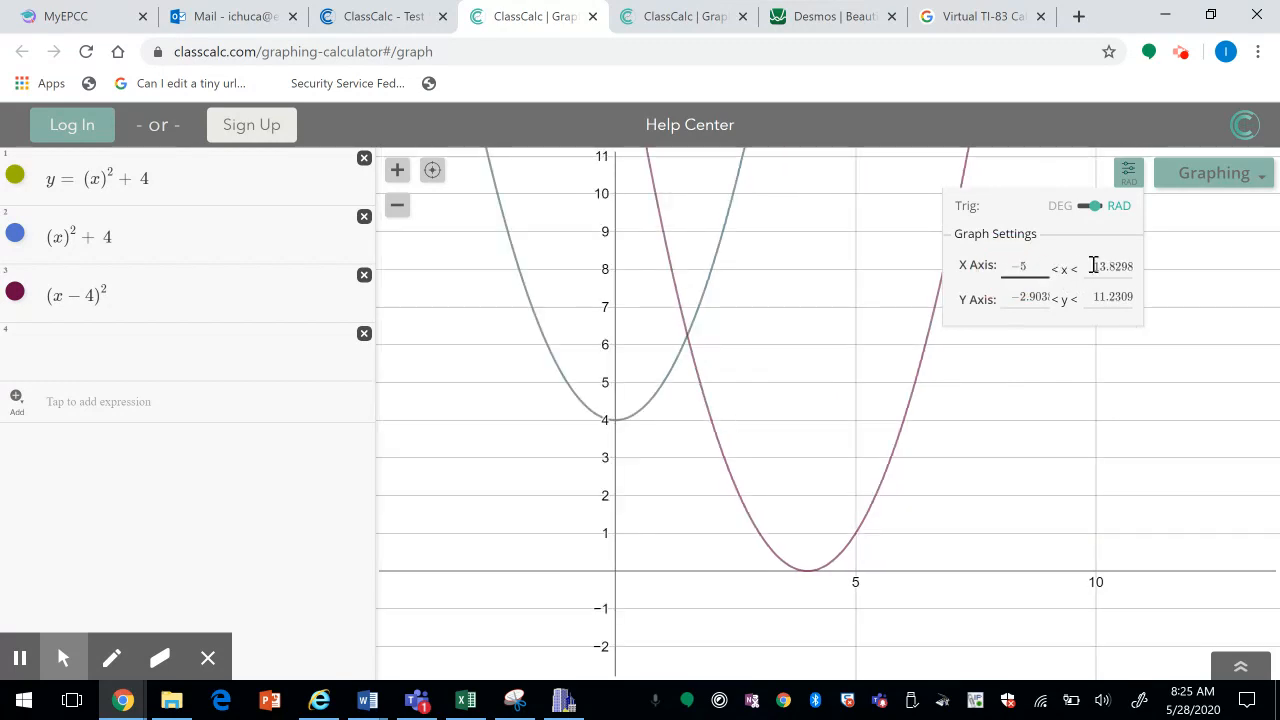
pyautogui.click(1105, 262)
pyautogui.write('5')
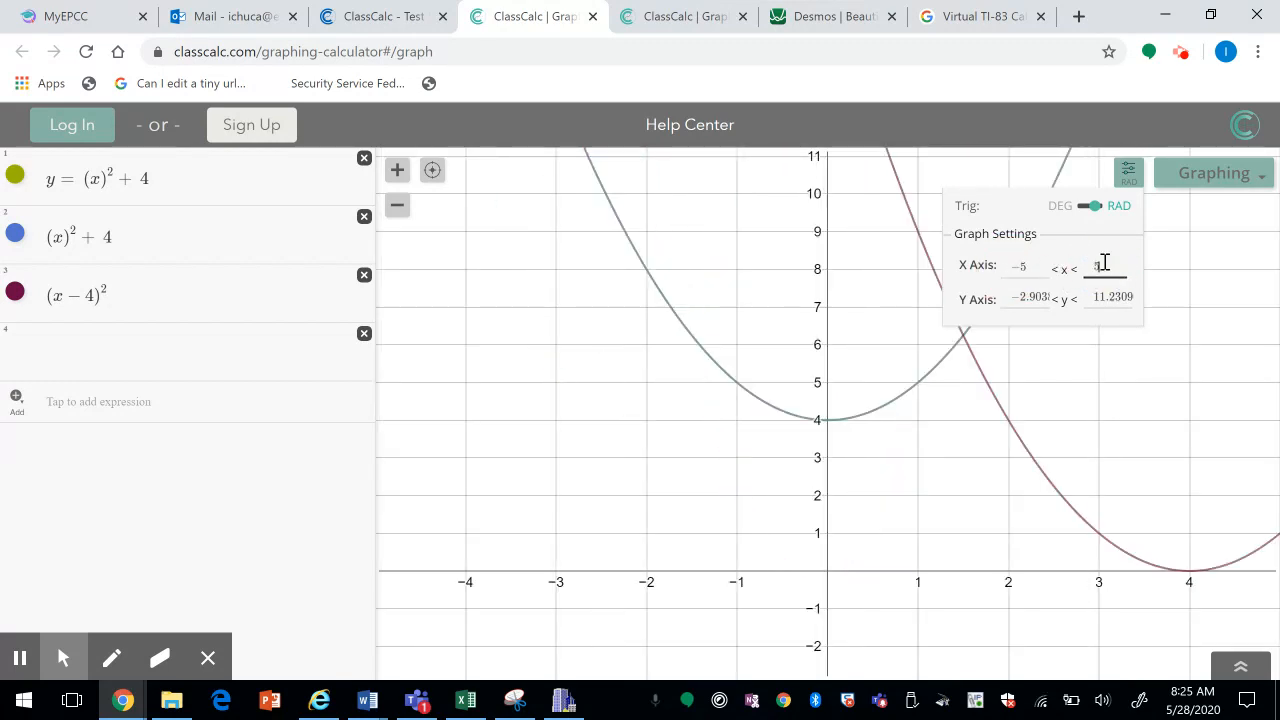
# - Set the graph's y-axis range from -5 to 5 and close the graph settings
pyautogui.click(1027, 298)
pyautogui.write('-5')
pyautogui.click(1107, 300)
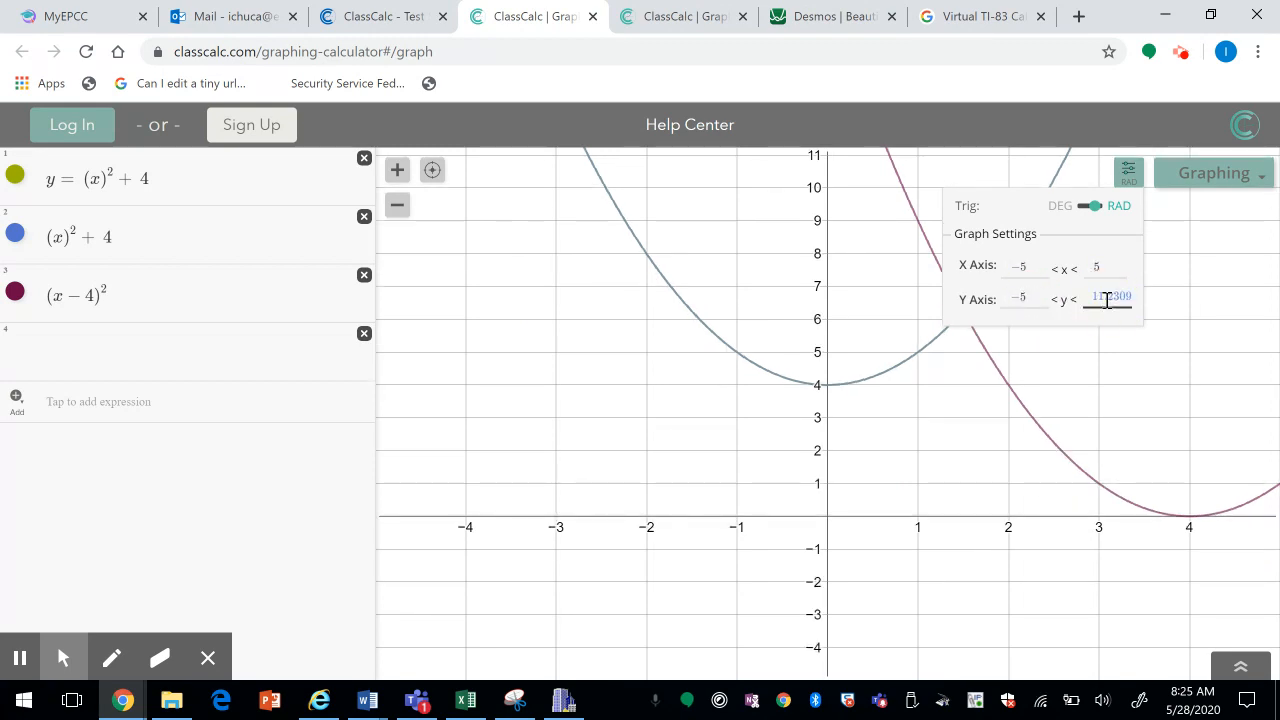
pyautogui.write('5')
pyautogui.click(1154, 306)
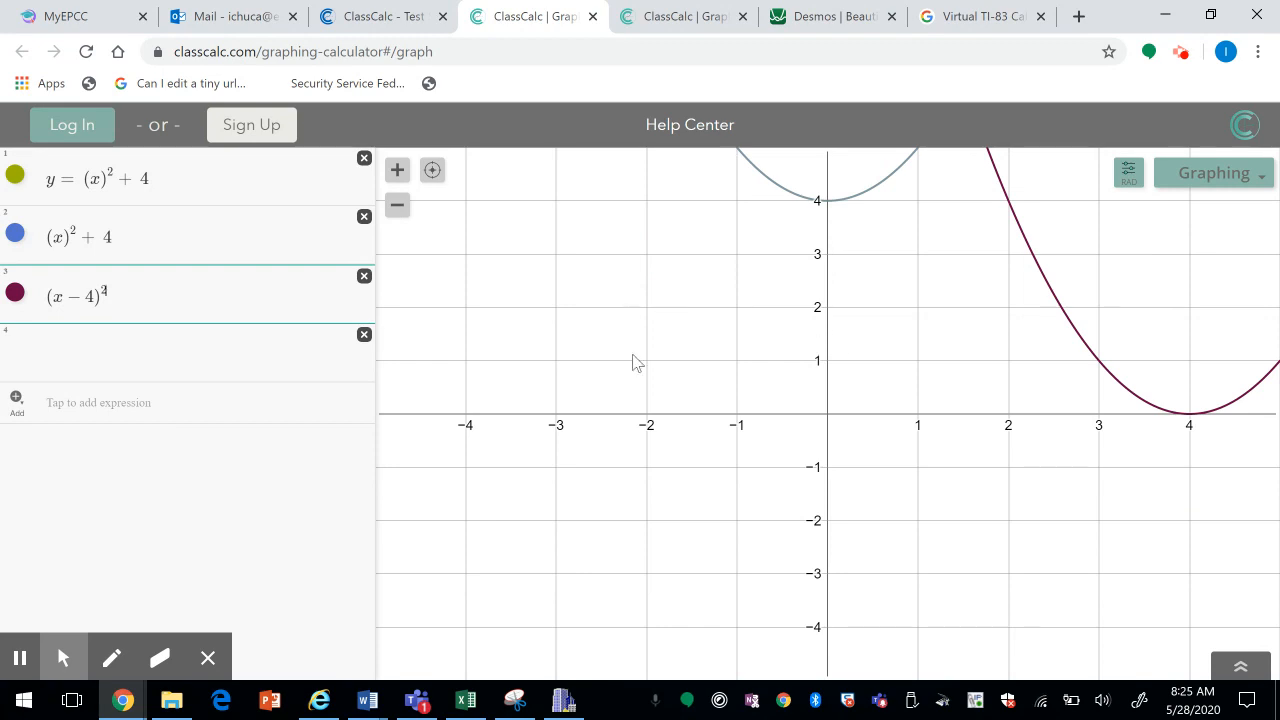
# - Bring both parabolas and their intersection into view and look through the available calculator types
pyautogui.moveTo(970, 361); pyautogui.dragTo(860, 514)
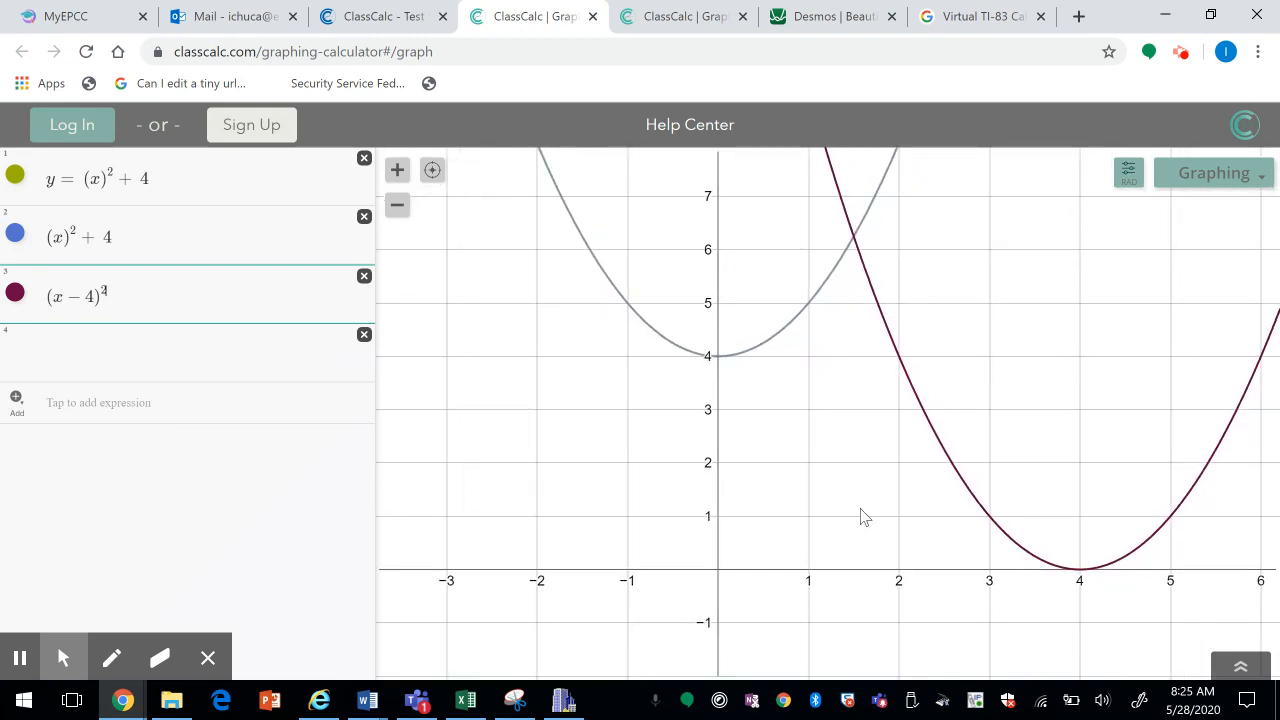
pyautogui.click(1263, 176)
pyautogui.click(1060, 224)
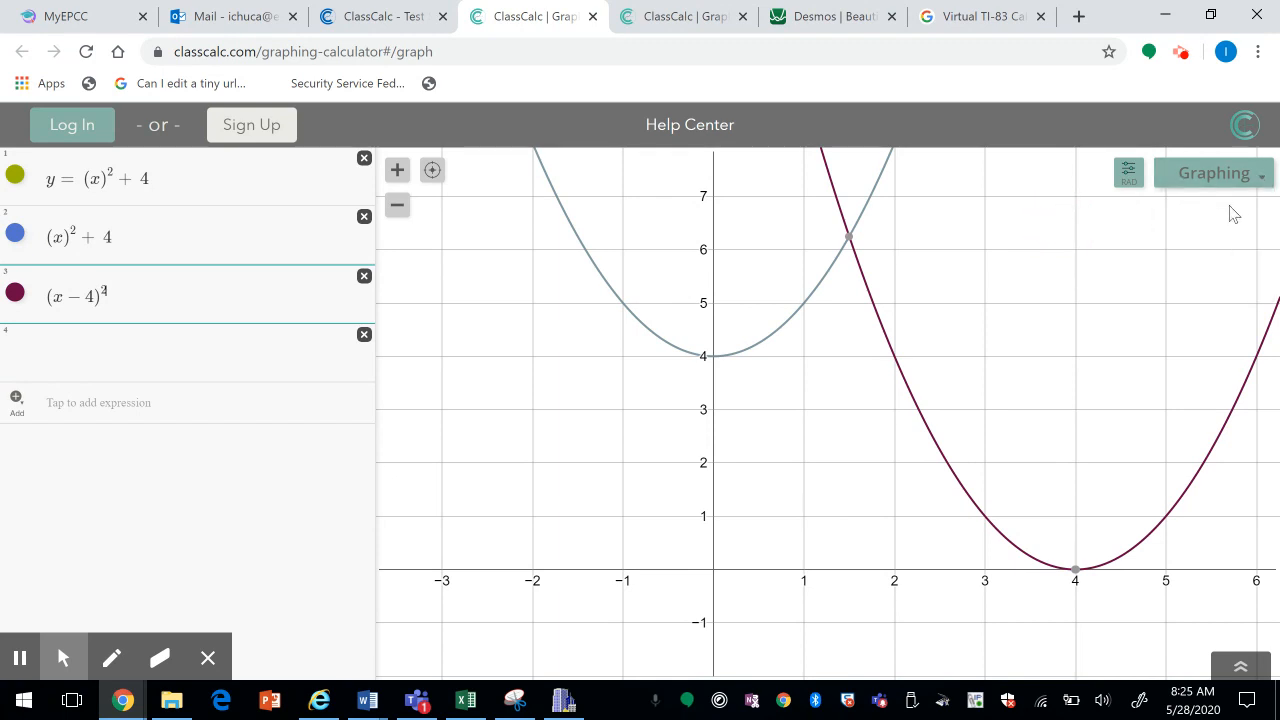
pyautogui.click(1257, 177)
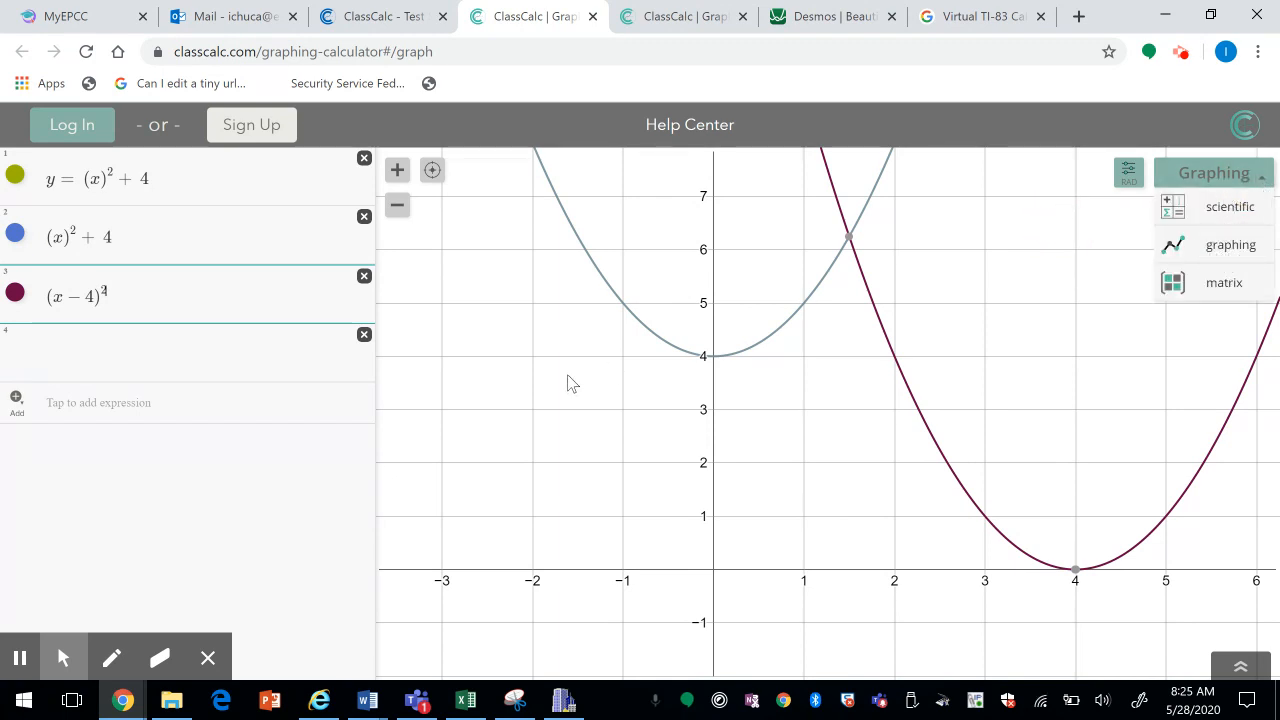
pyautogui.click(489, 380)
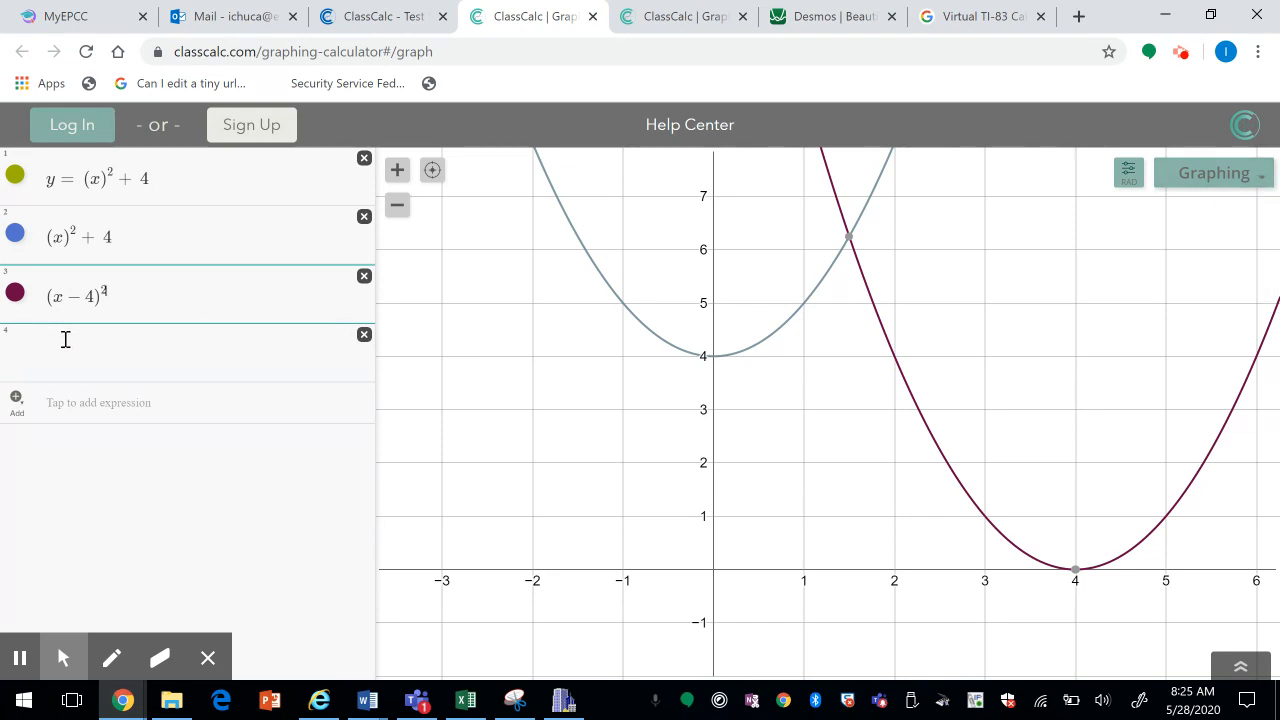
# - Add a table to the expression list and enter the points (2, 3) and (4, 5)
pyautogui.click(16, 400)
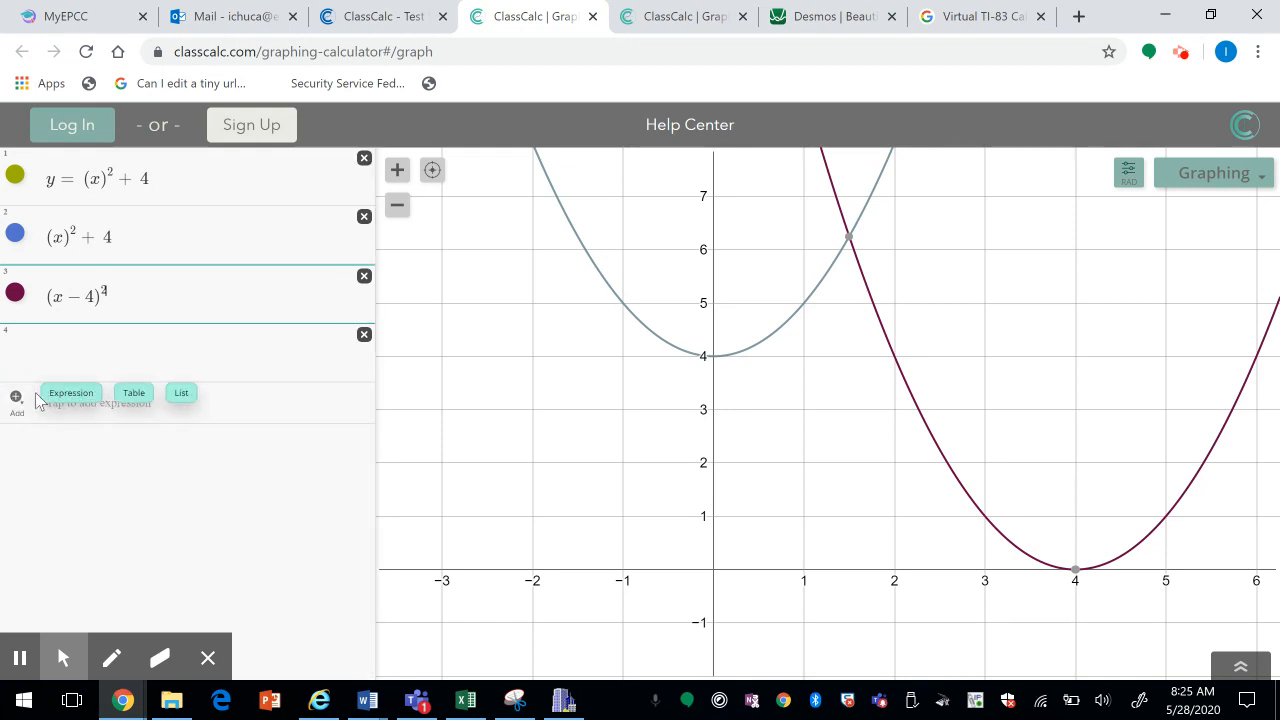
pyautogui.click(133, 398)
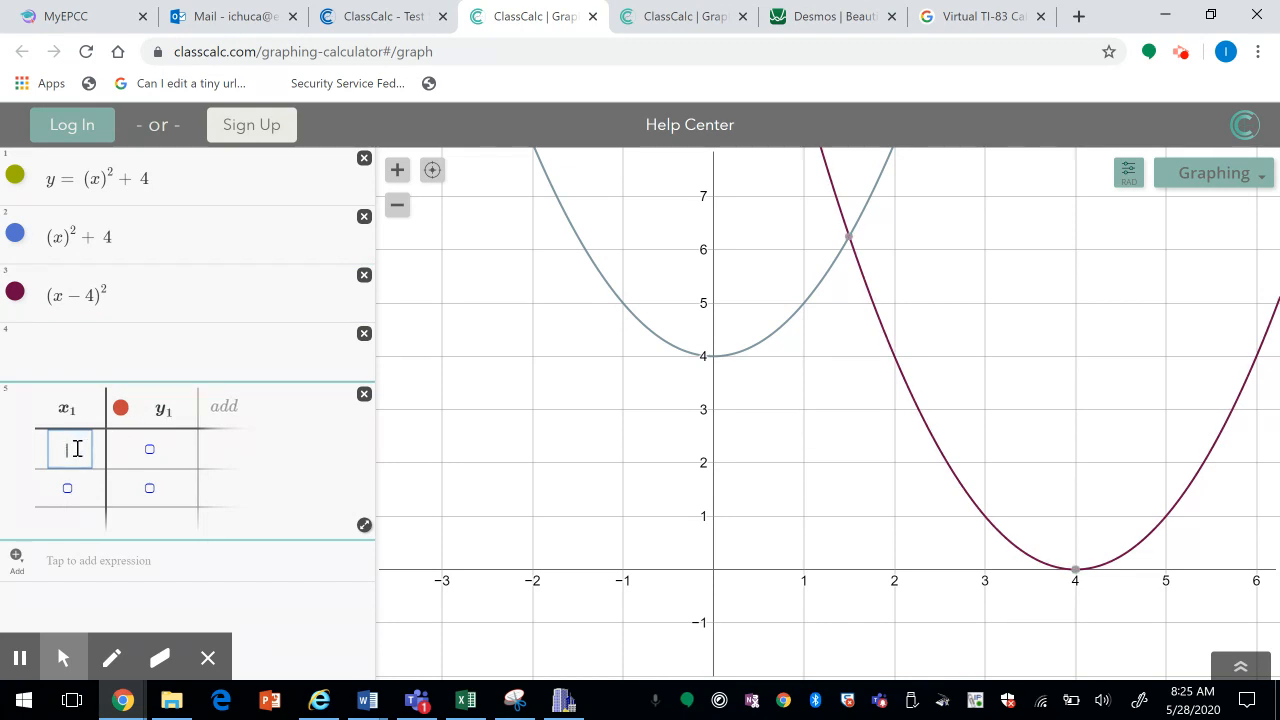
pyautogui.write('2')
pyautogui.press('Tab')
pyautogui.write('3')
pyautogui.press('Return')
pyautogui.hotkey('shift', 'Tab')
pyautogui.write('4')
pyautogui.press('Tab')
pyautogui.write('5')
pyautogui.hotkey('shift', 'Tab')
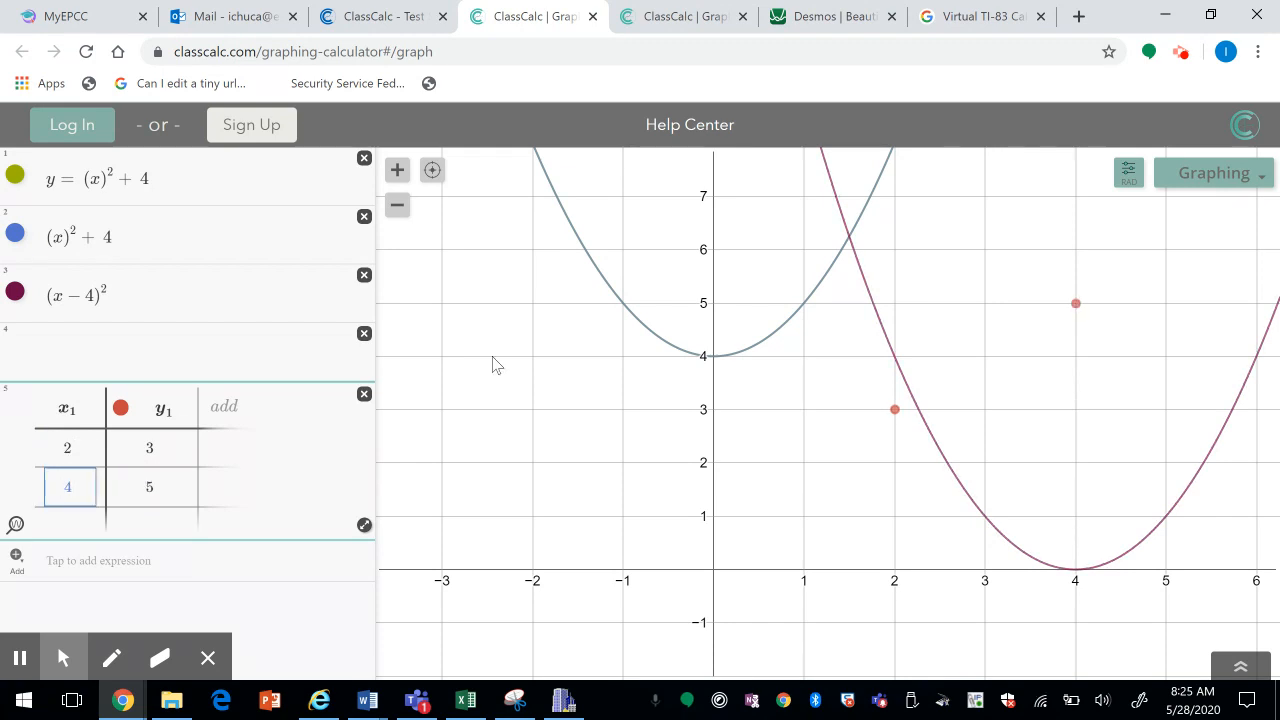
# - Add the point (5, 6) as a third row in the table
pyautogui.click(70, 525)
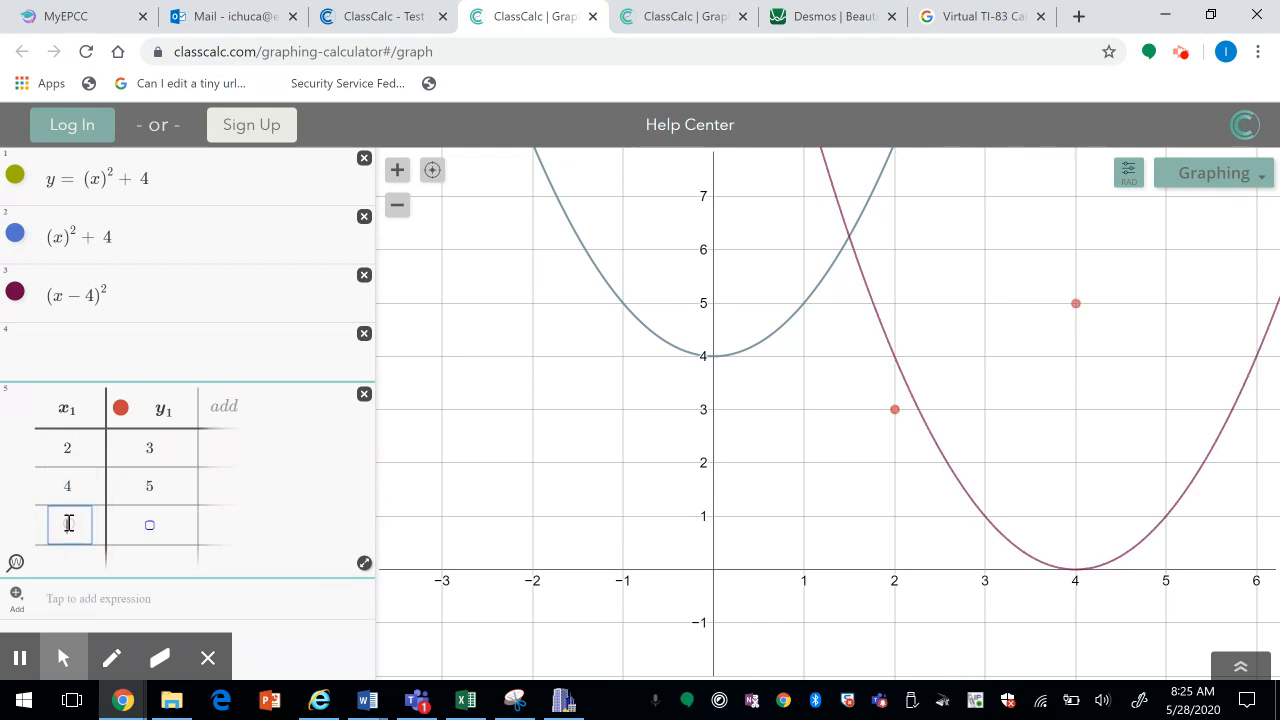
pyautogui.press('Tab')
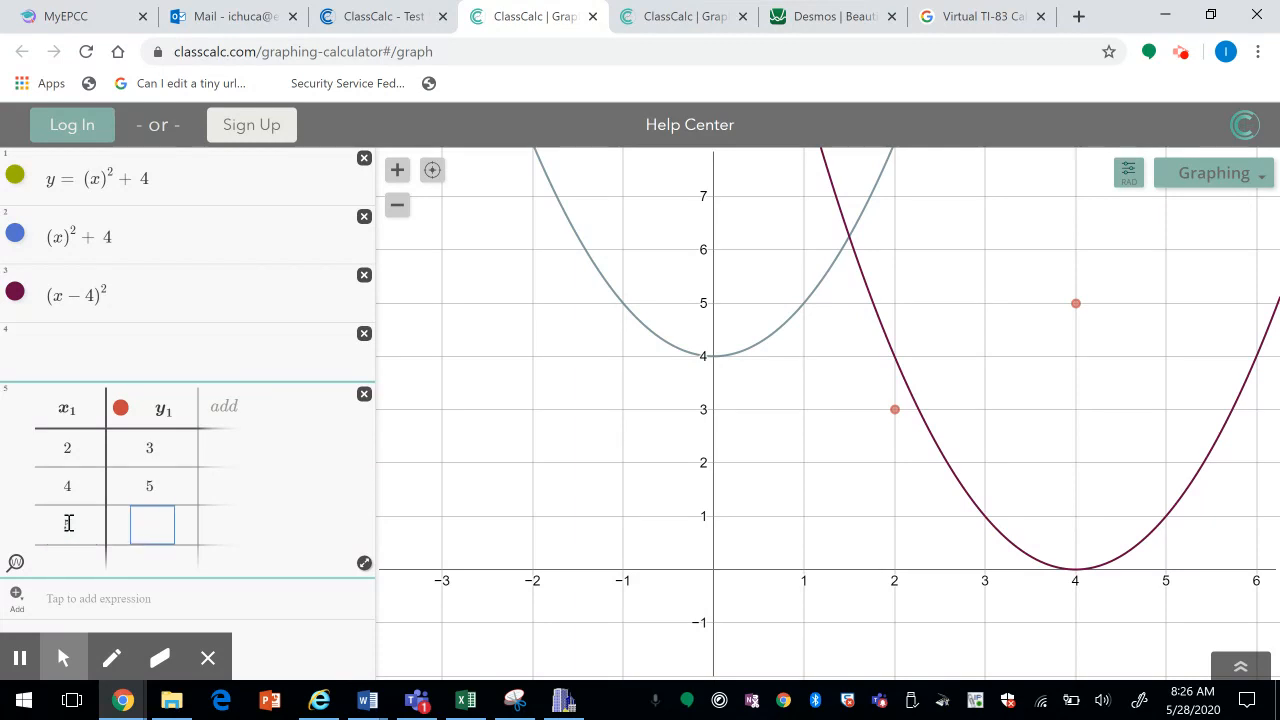
pyautogui.write('6')
pyautogui.press('Return')
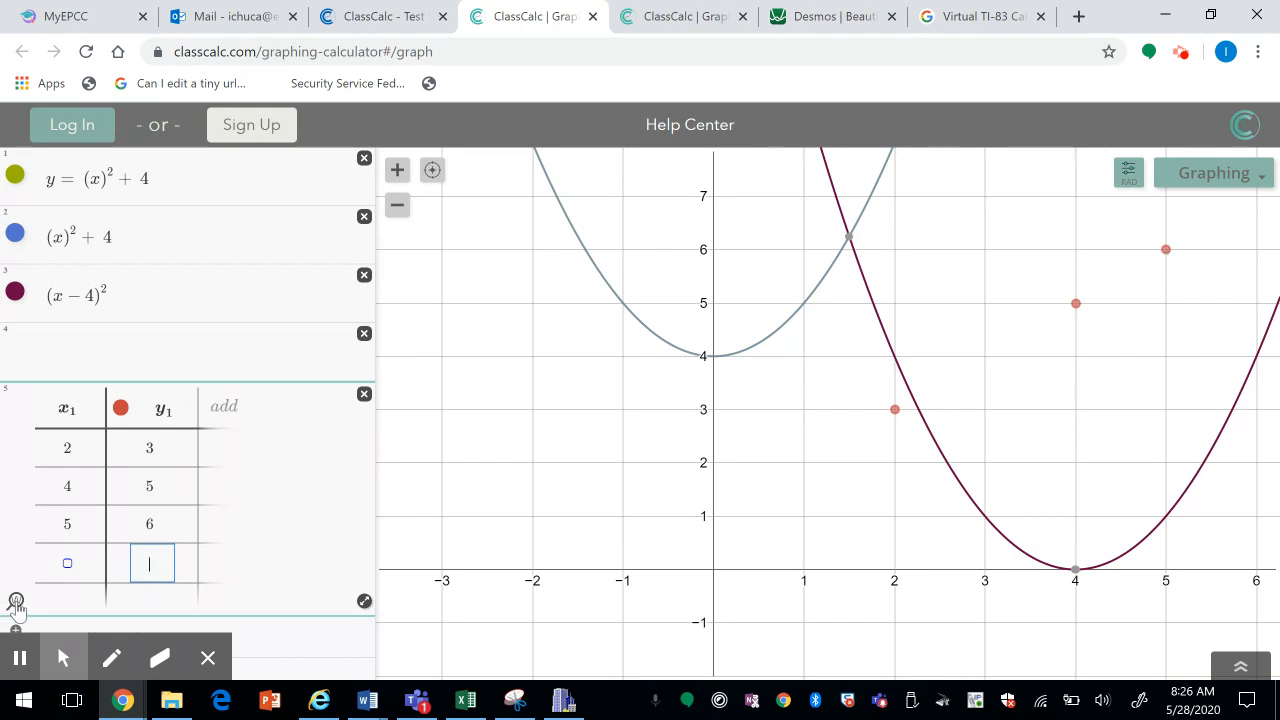
# - Fit the graph view to the table's points and widen it to show more of the curves
pyautogui.click(16, 601)
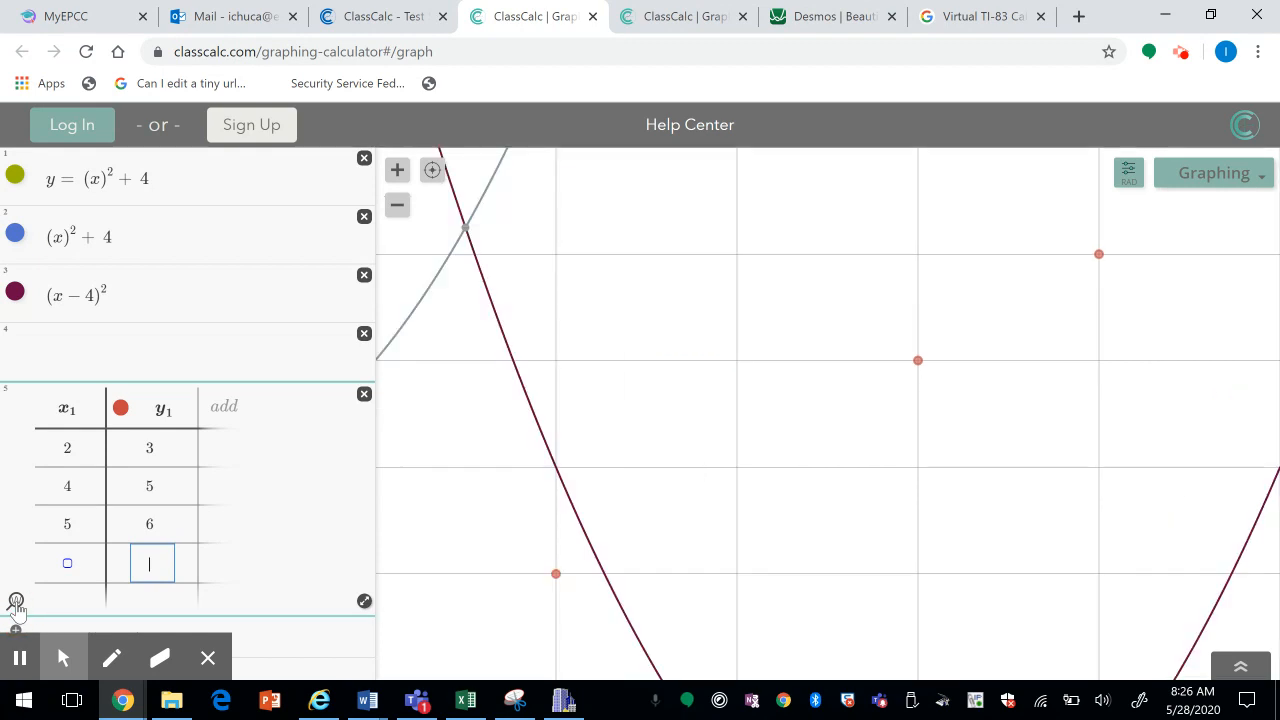
pyautogui.click(16, 604)
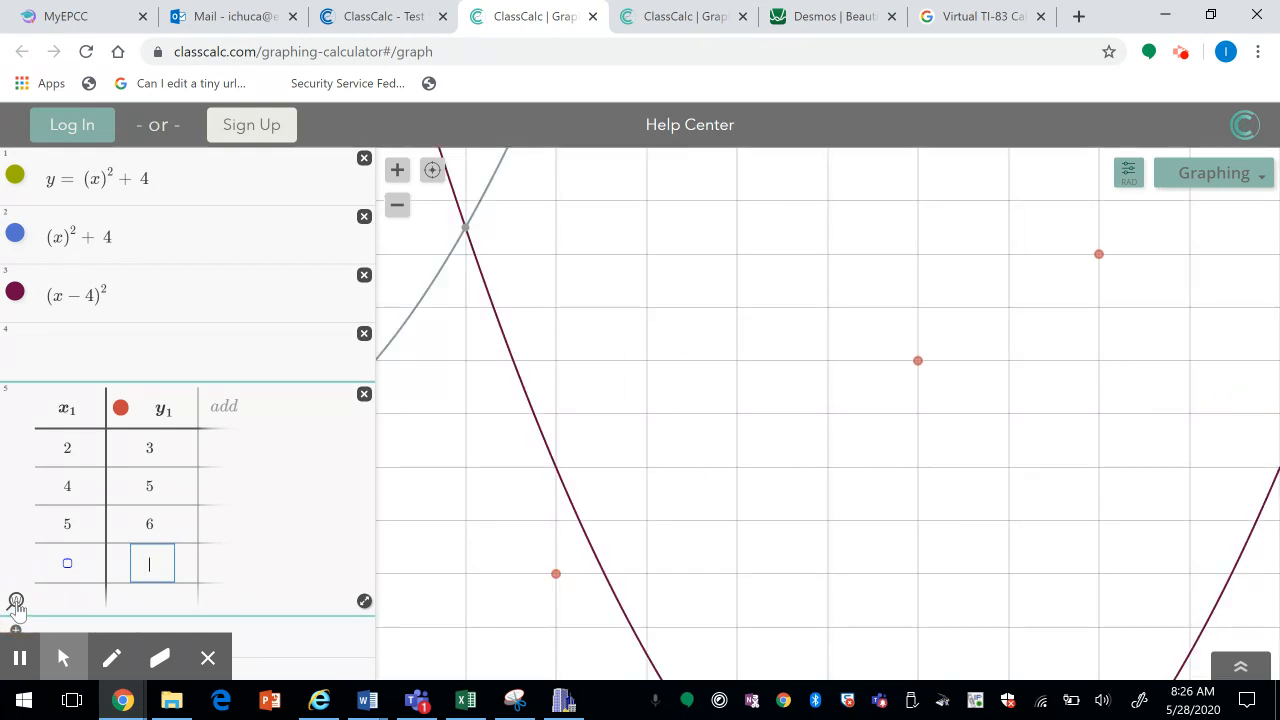
pyautogui.click(397, 207)
pyautogui.click(397, 207)
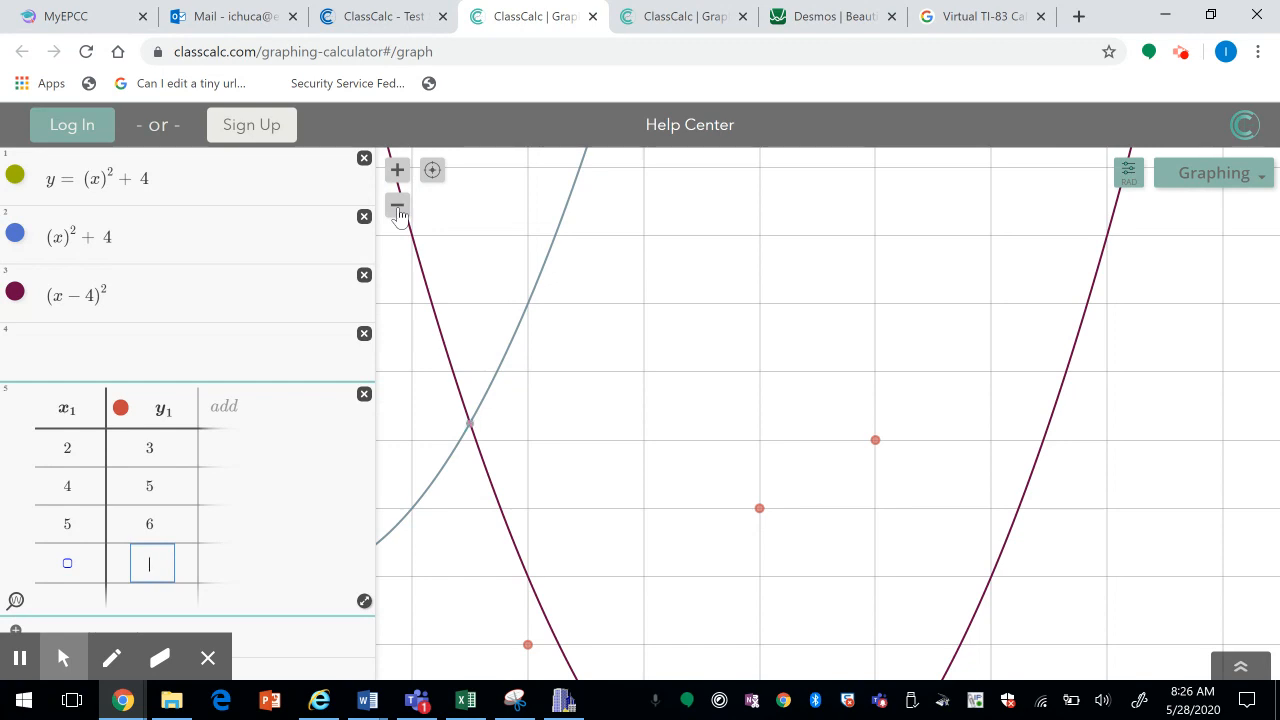
# - Expand and collapse the table, and hide its plotted points and show them again
pyautogui.click(364, 601)
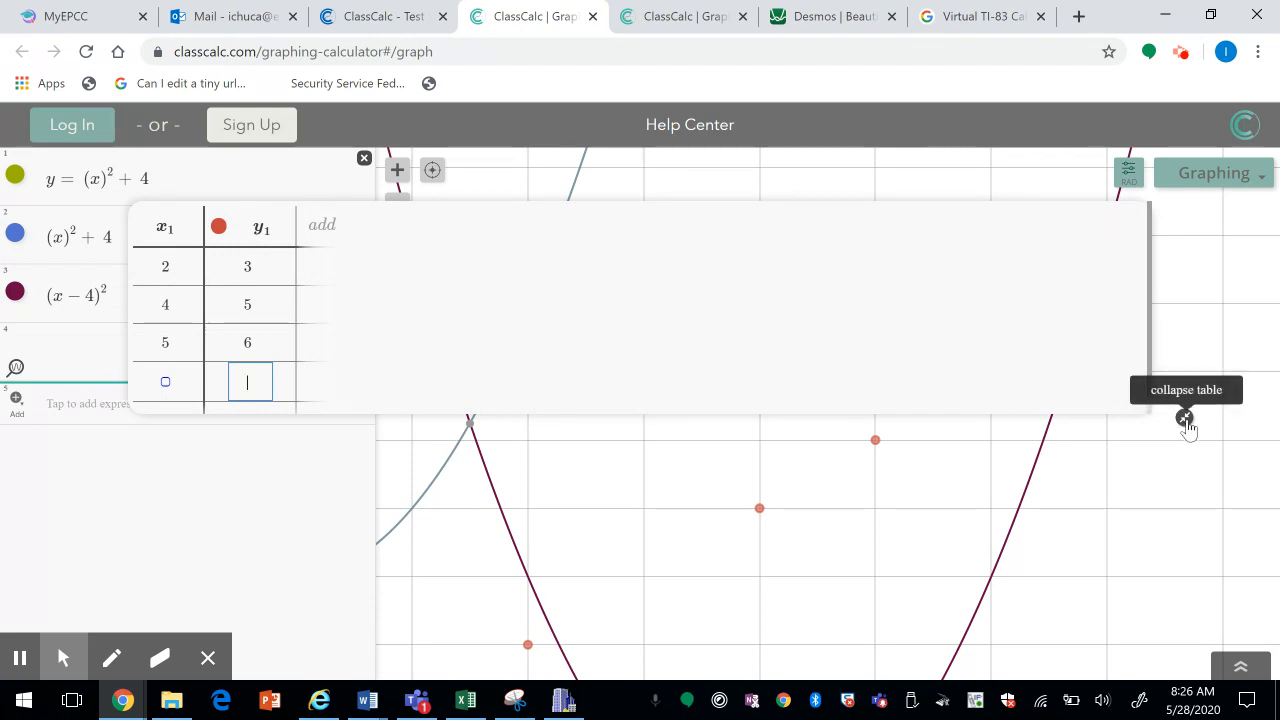
pyautogui.click(1184, 414)
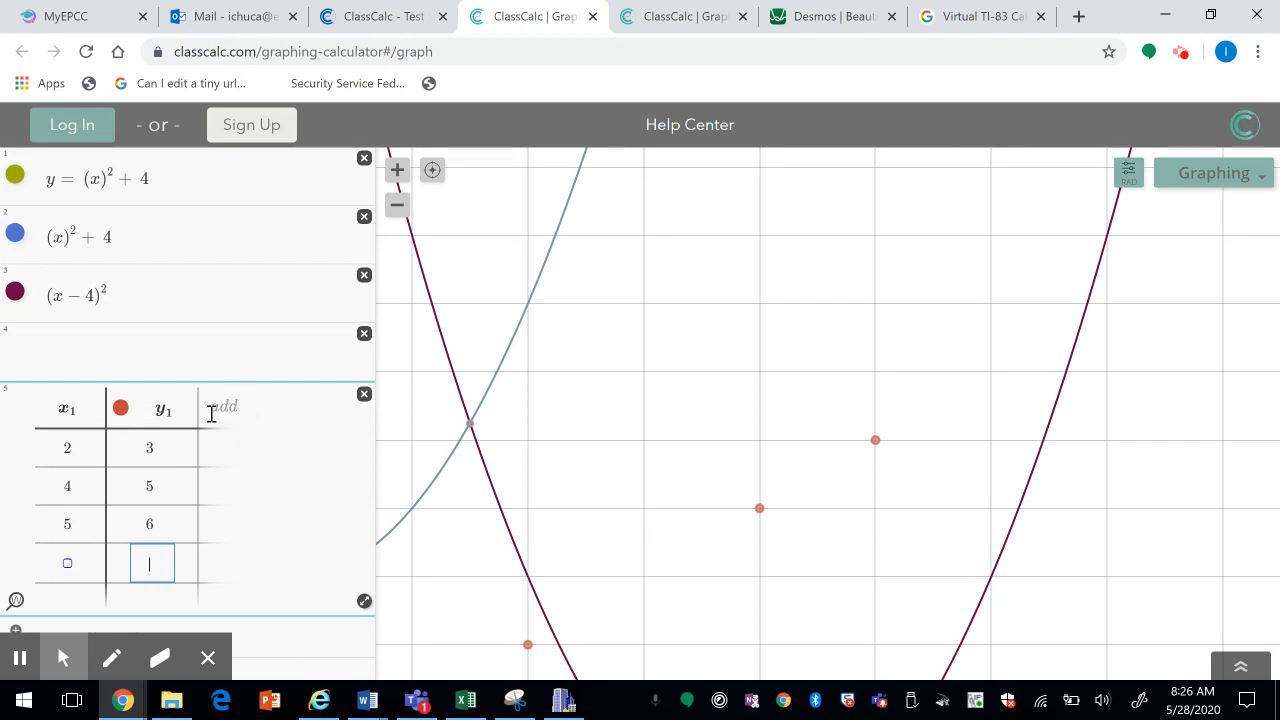
pyautogui.click(120, 410)
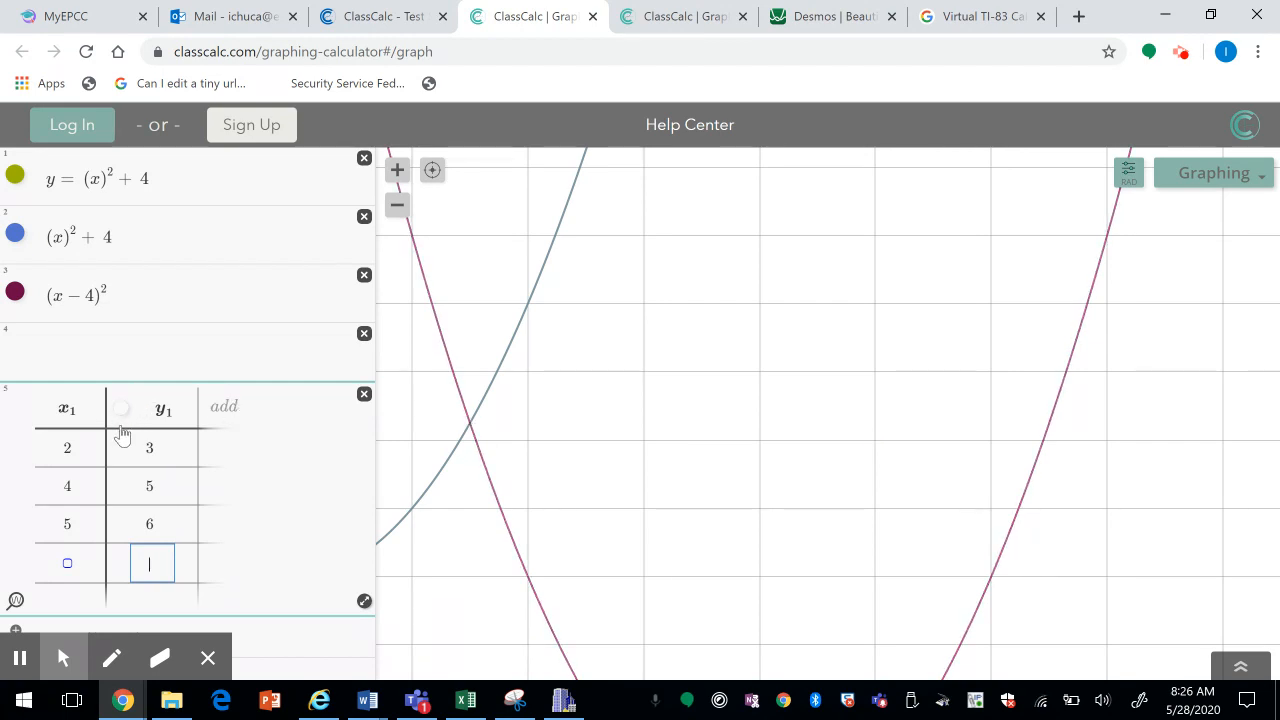
pyautogui.click(120, 408)
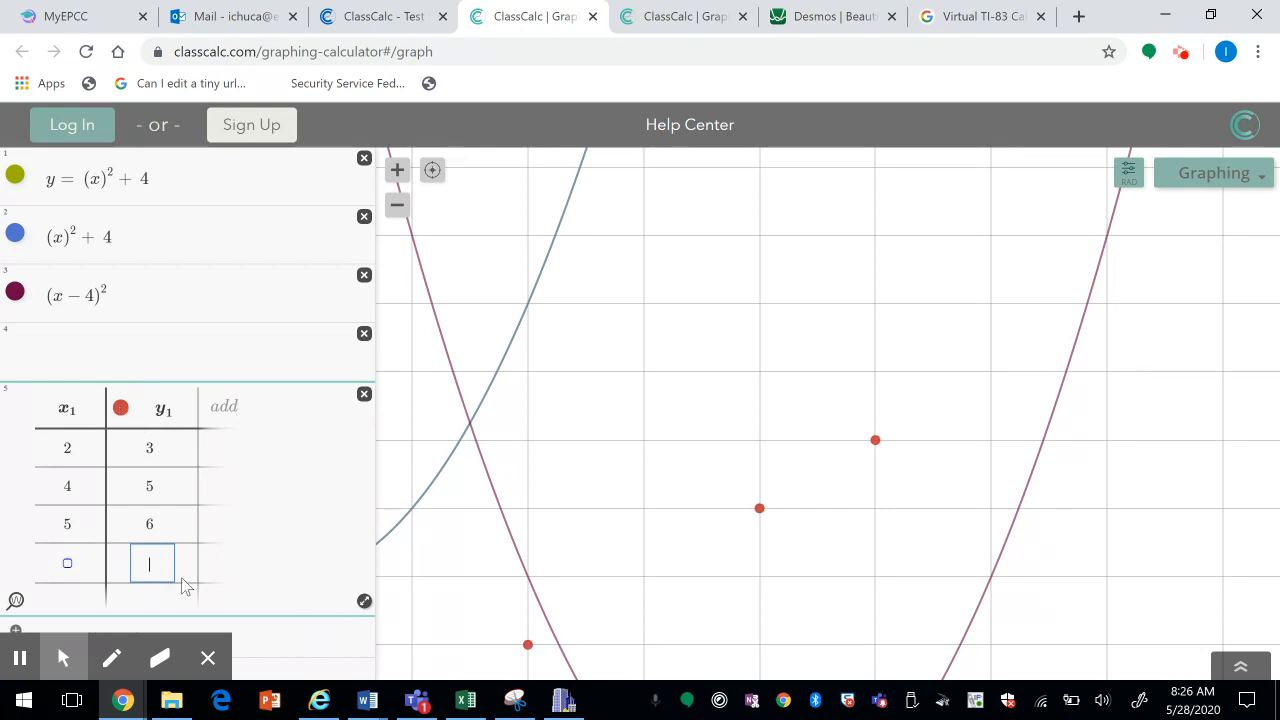
pyautogui.rightClick(100, 512)
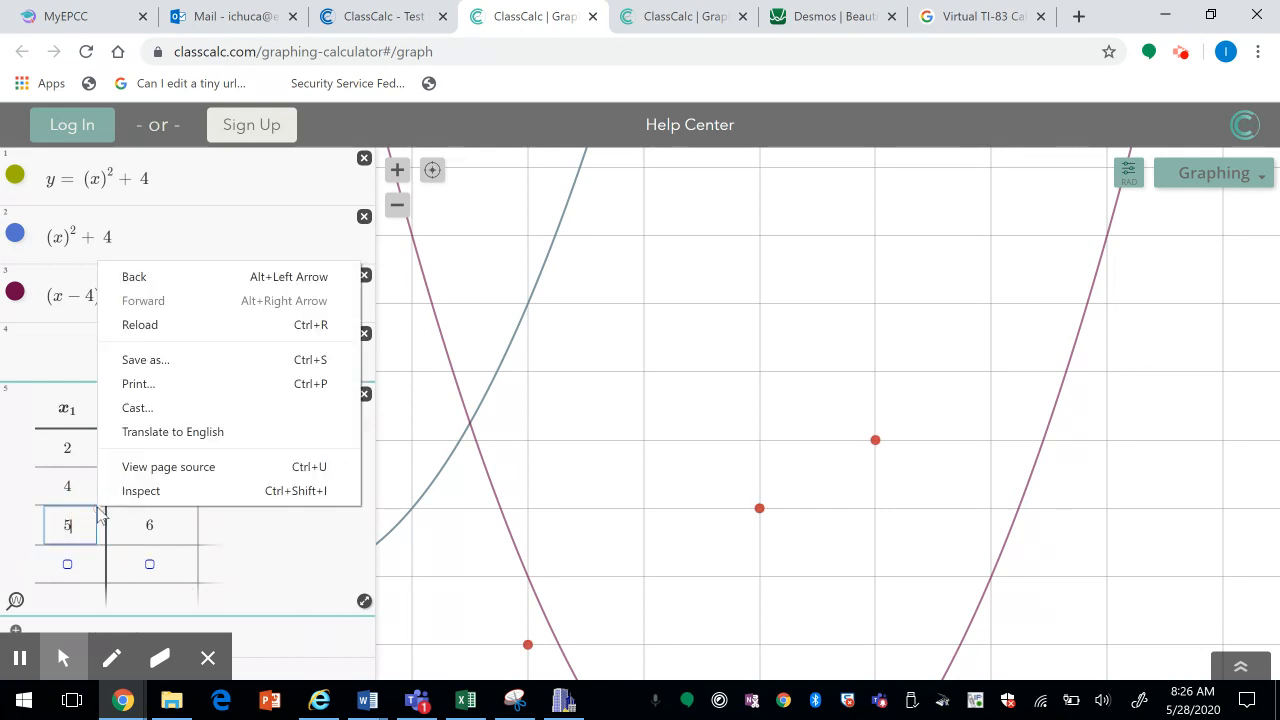
pyautogui.click(326, 582)
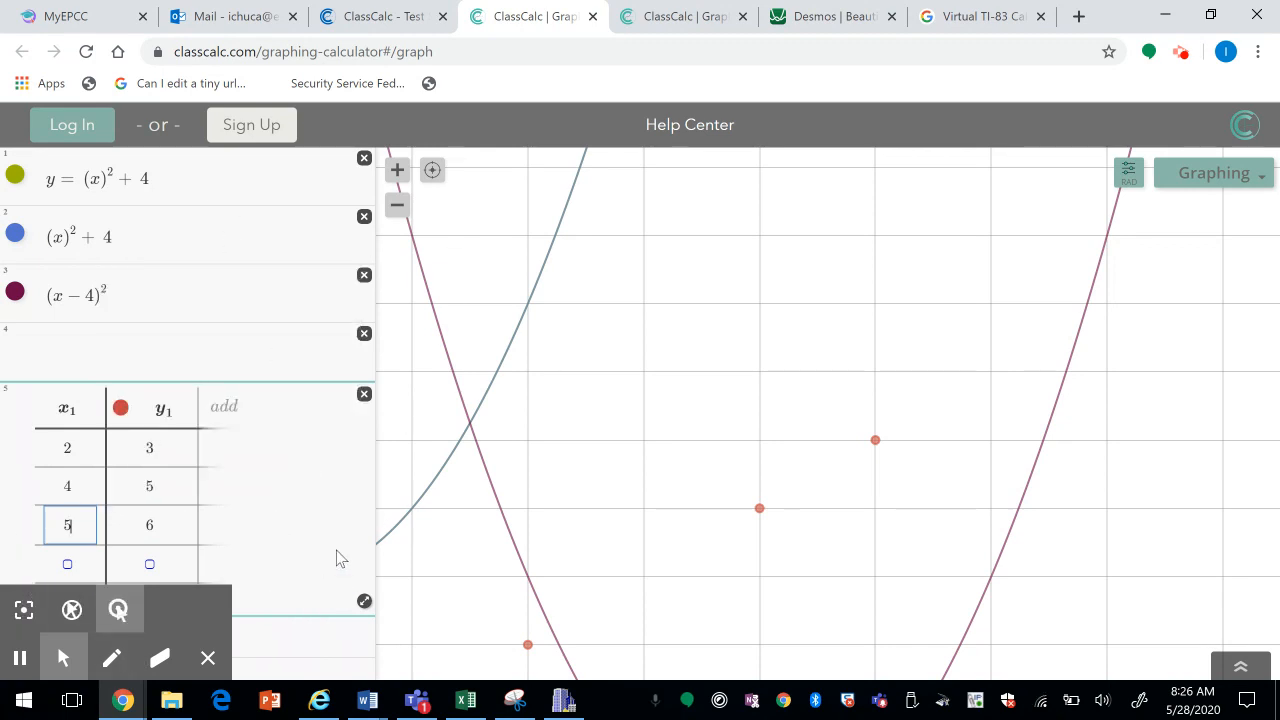
pyautogui.click(208, 657)
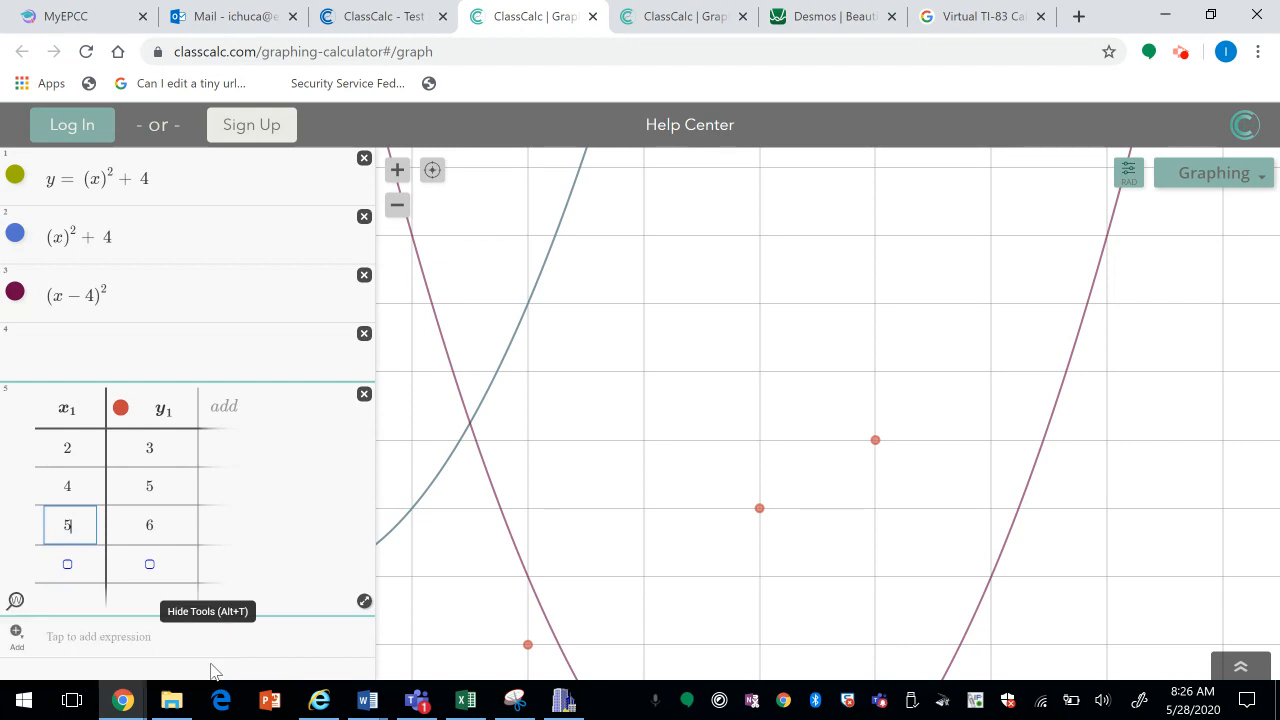
# - Add the line y = mx + b as a new expression below the table, with variables m and b
pyautogui.click(14, 634)
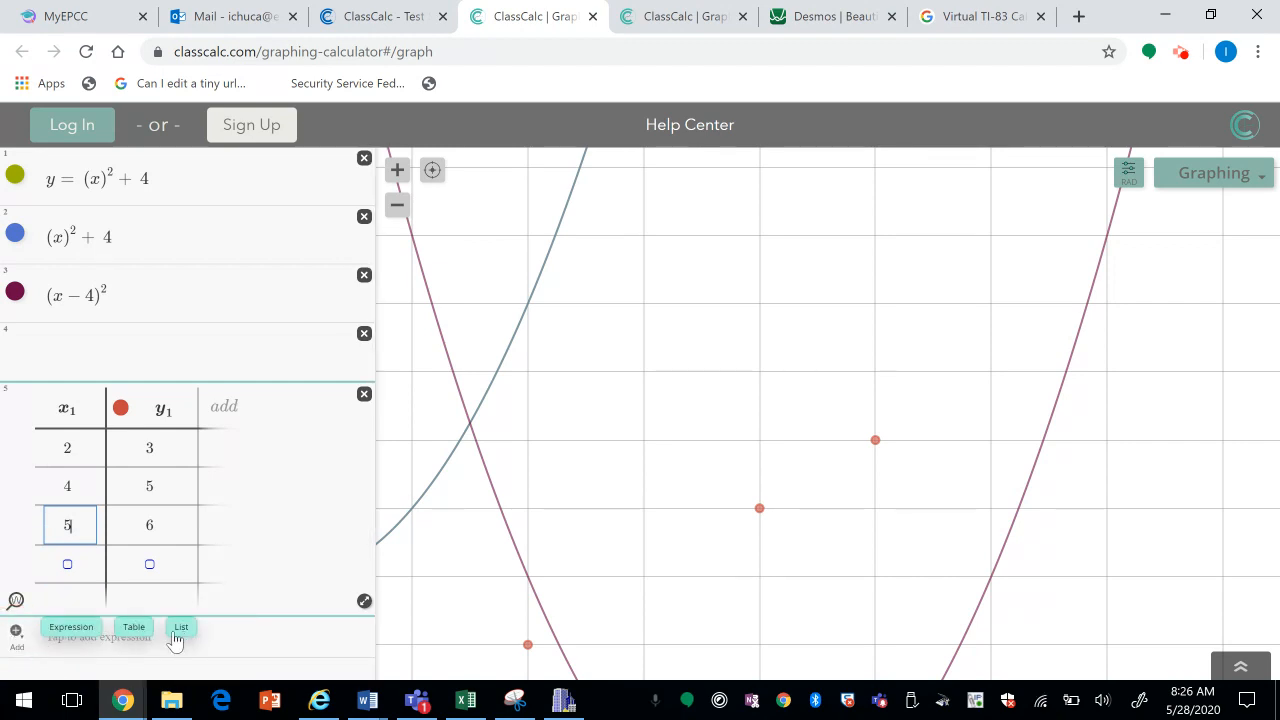
pyautogui.click(88, 633)
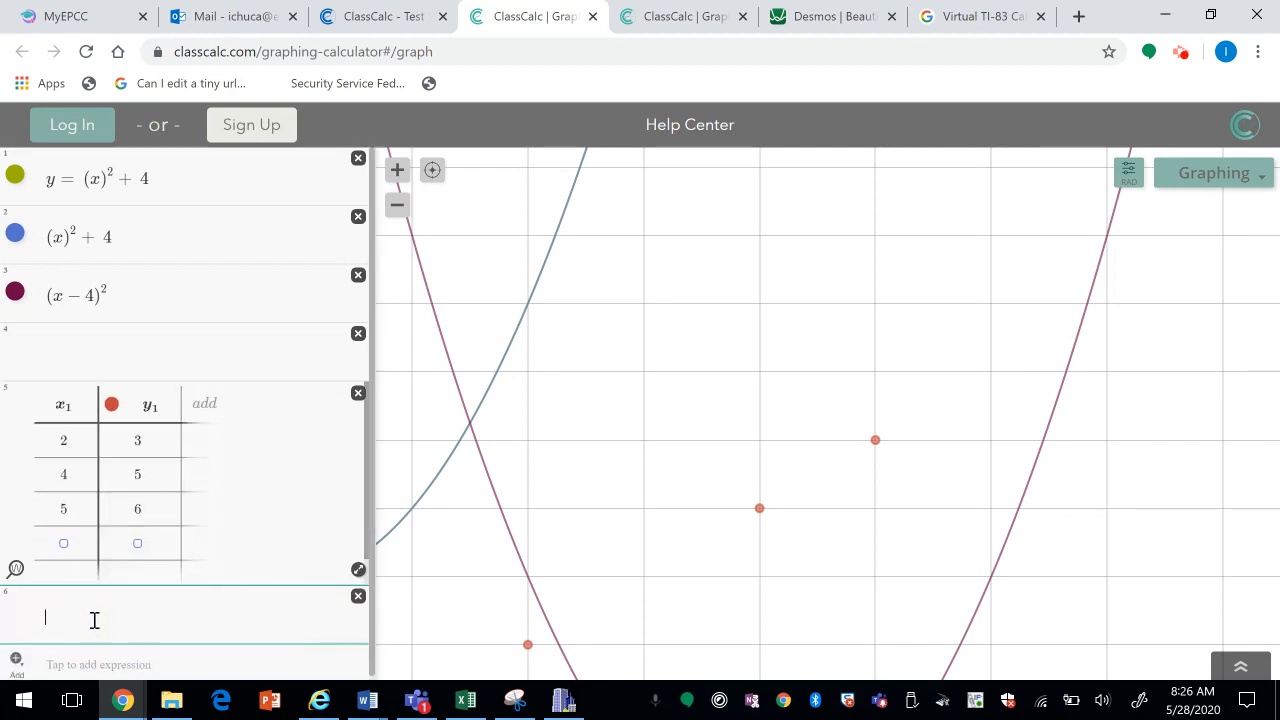
pyautogui.write('y = mx + b')
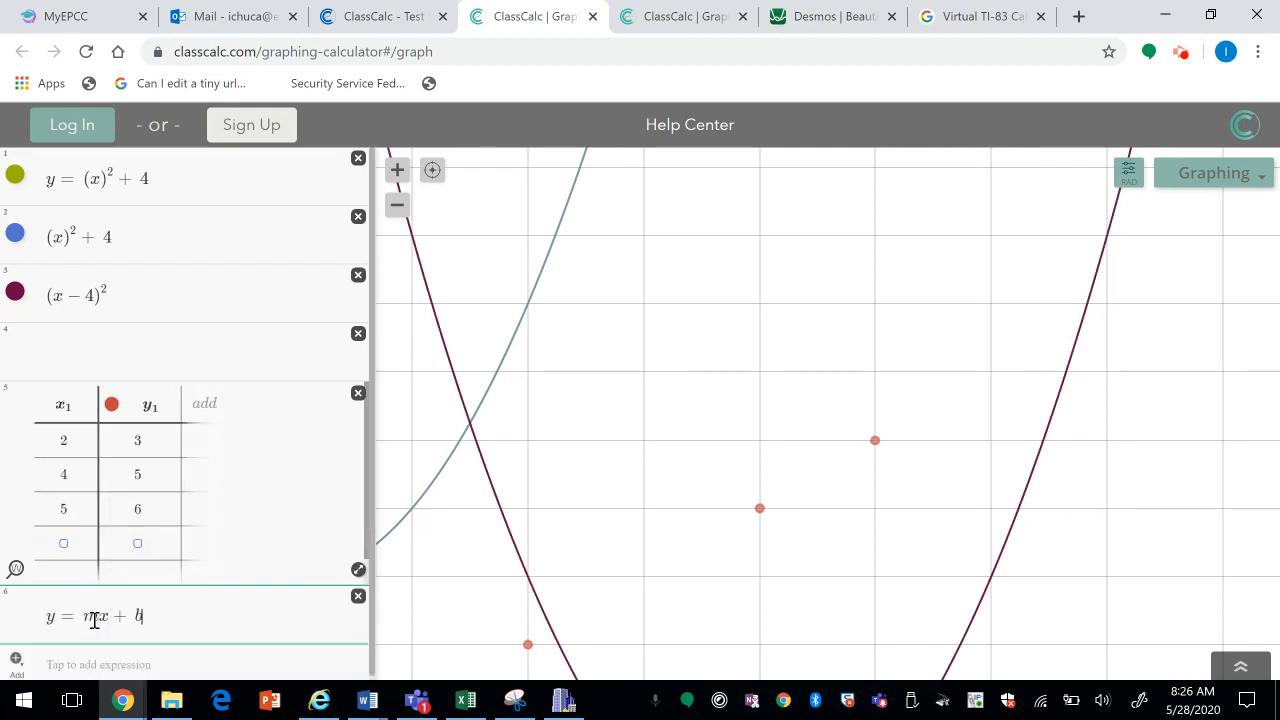
pyautogui.press('Return')
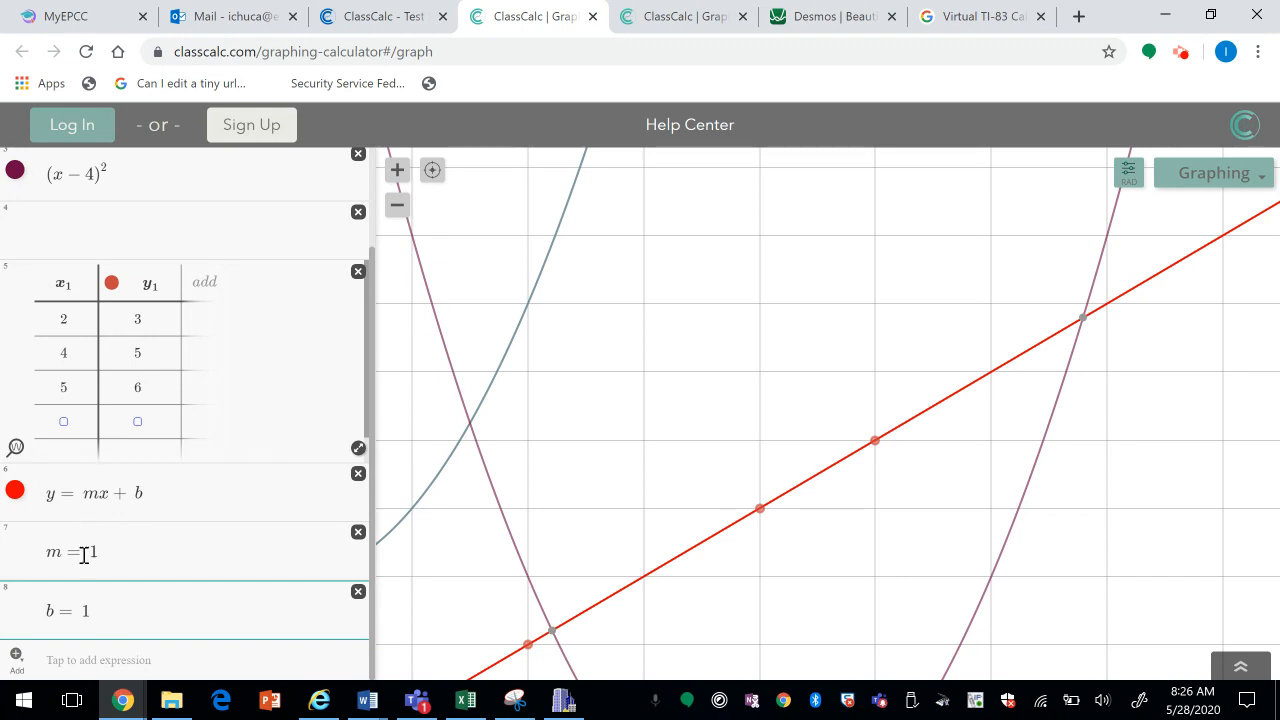
# - Change the line's slope m to 4 and to 3
pyautogui.click(161, 551)
pyautogui.click(100, 552)
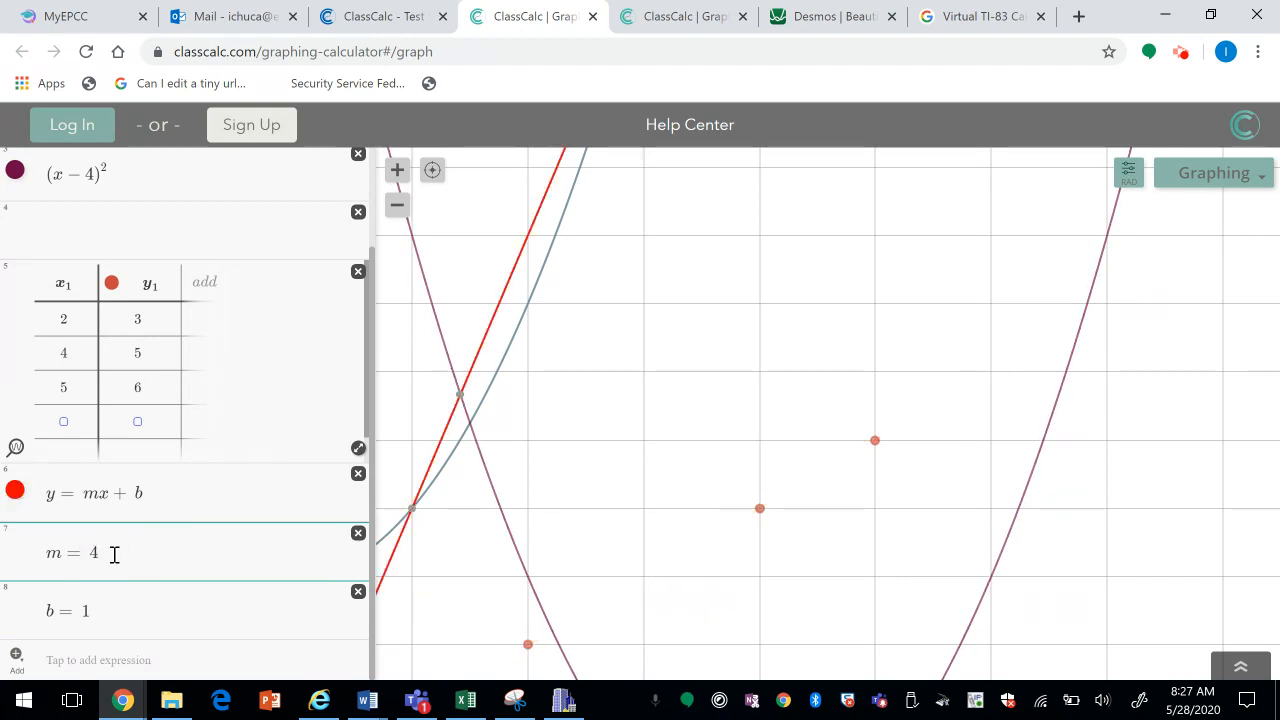
pyautogui.write('3')
# - Delete the empty expression, the table and all parabola expressions, keeping only the line and its variables
pyautogui.click(358, 212)
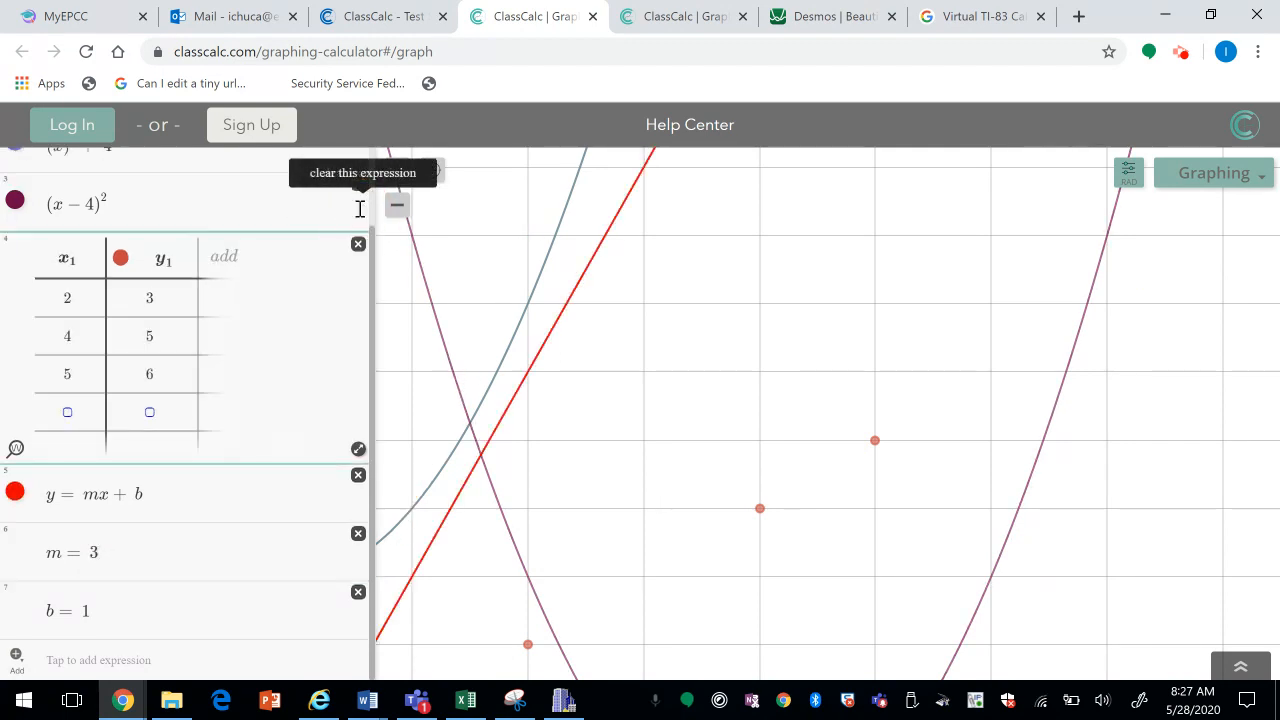
pyautogui.click(358, 245)
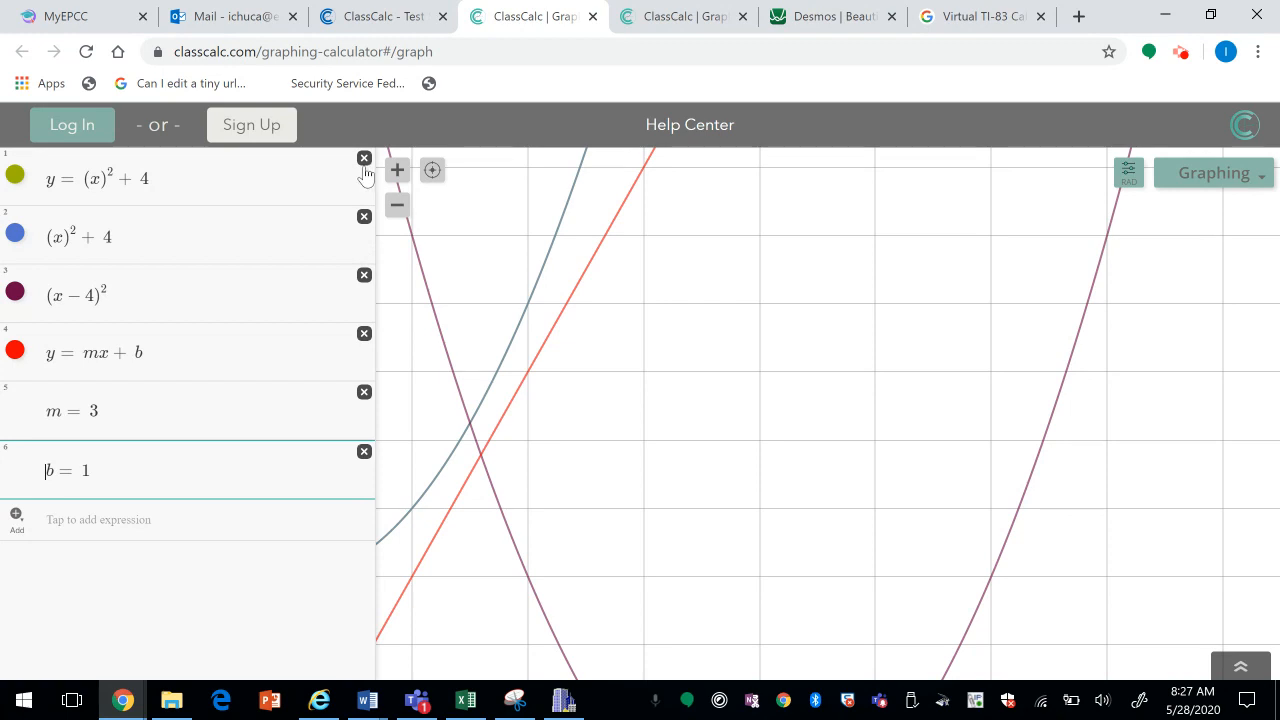
pyautogui.click(364, 162)
pyautogui.click(364, 162)
# - Set the line's slope m to -2 and its intercept b to 3
pyautogui.click(98, 237)
pyautogui.write('-2')
pyautogui.press('Down')
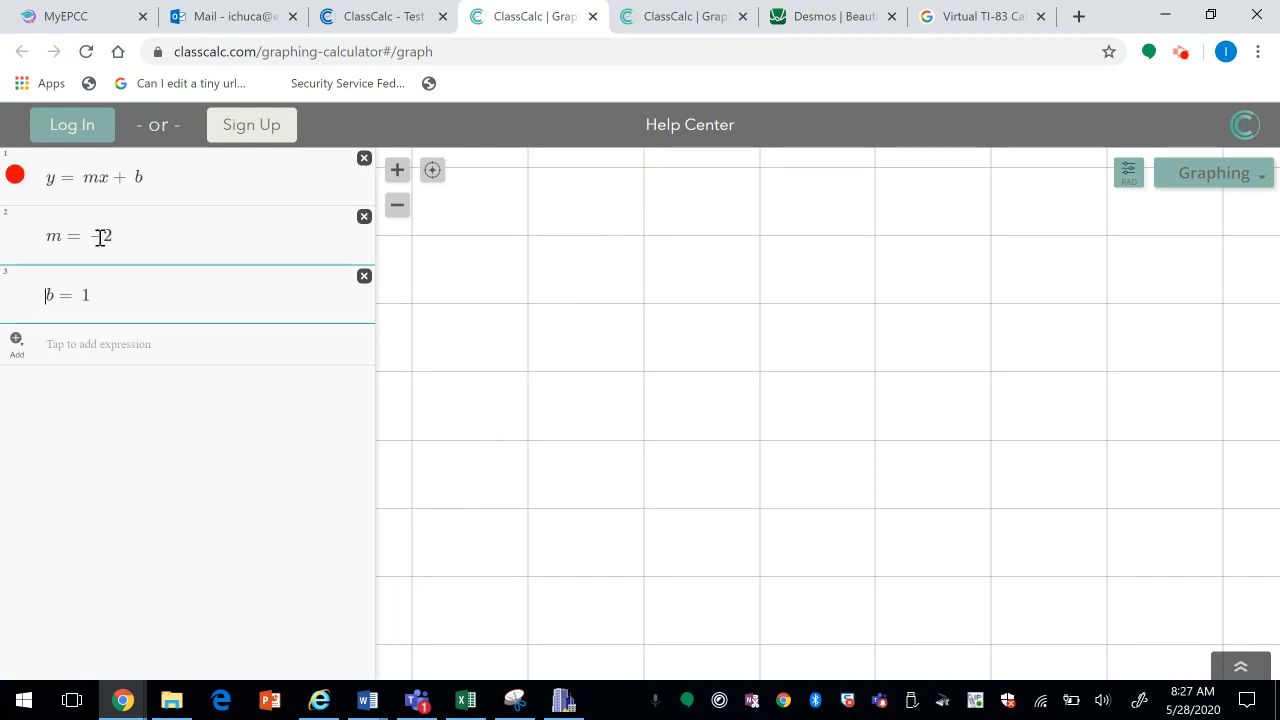
pyautogui.click(93, 298)
pyautogui.press('BackSpace')
pyautogui.write('3')
# - In the graph settings, set the x-axis range from -10 to 10
pyautogui.click(1128, 172)
pyautogui.click(1037, 271)
pyautogui.write('-10')
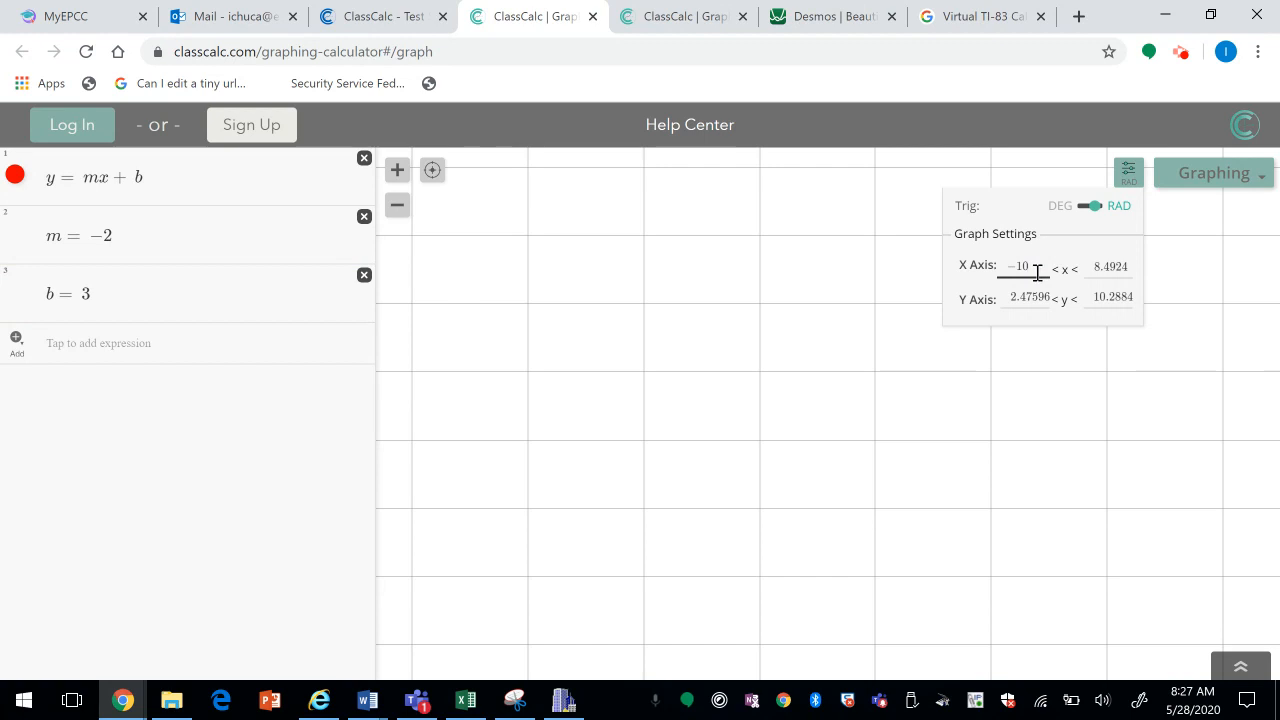
pyautogui.click(1105, 266)
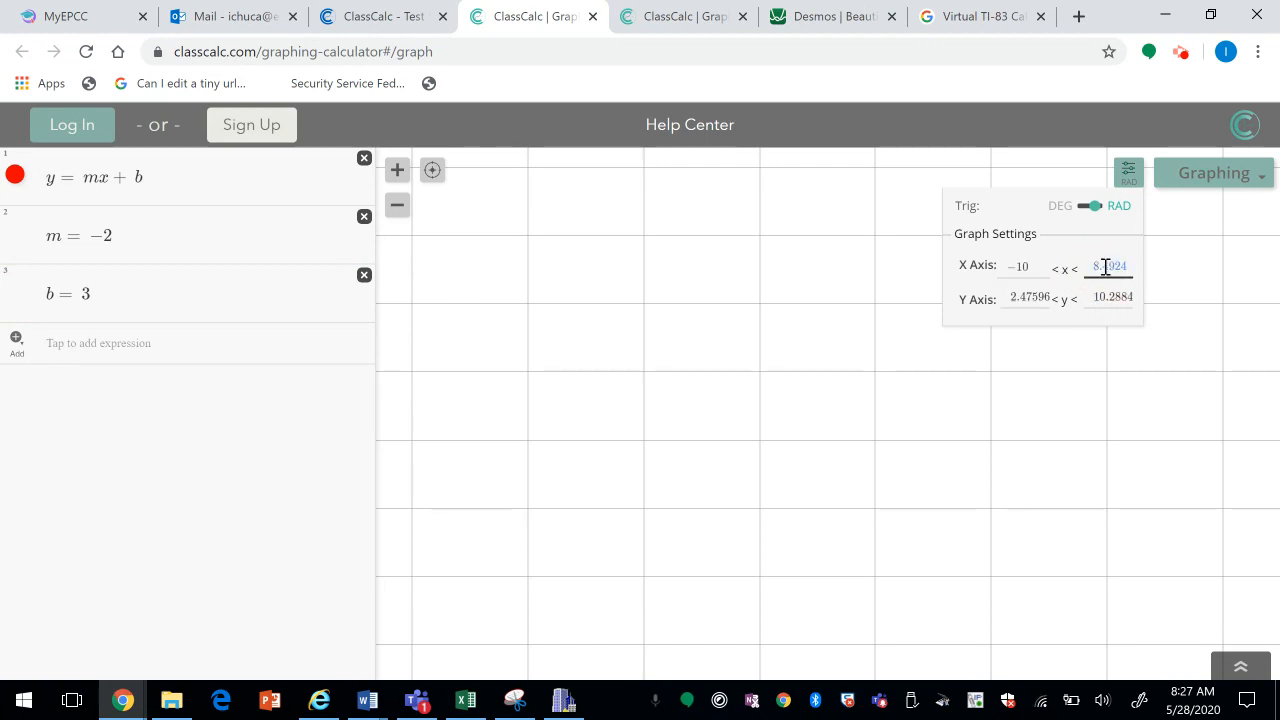
# - Set the y-axis range from -101 to 10 and close the graph settings
pyautogui.click(1033, 298)
pyautogui.write('-10')
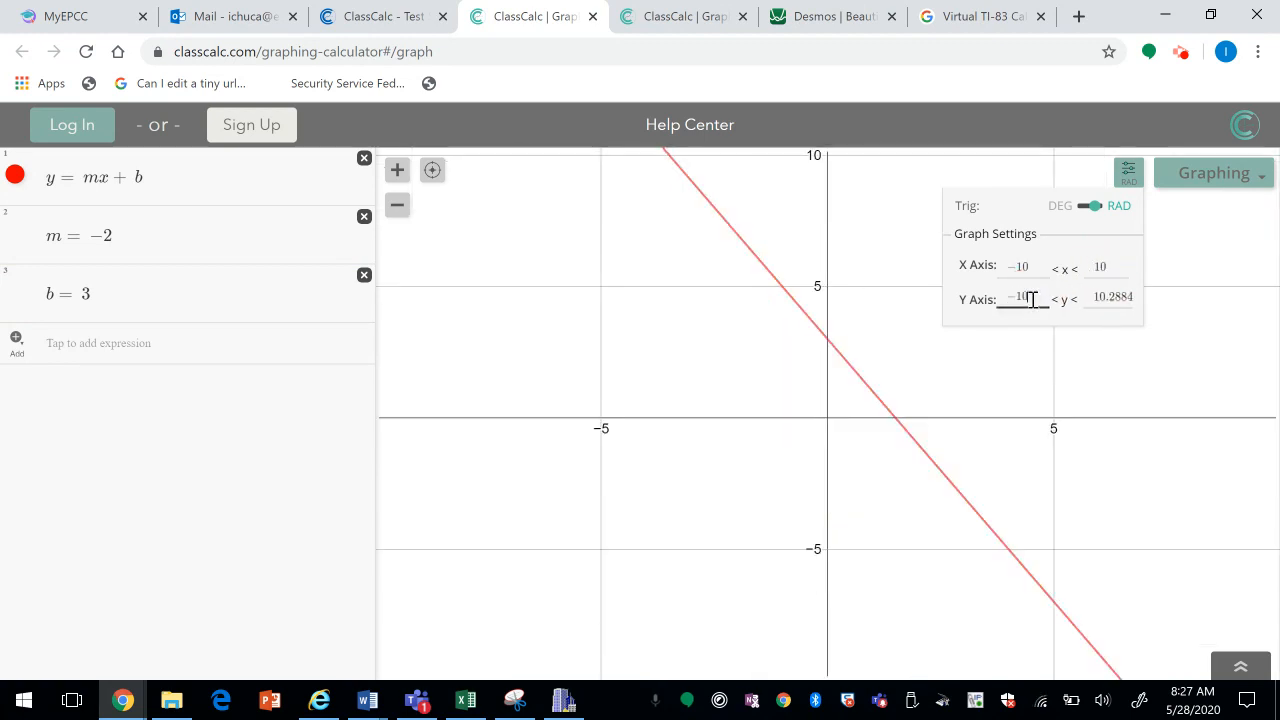
pyautogui.write('1')
pyautogui.click(1112, 297)
pyautogui.write('10')
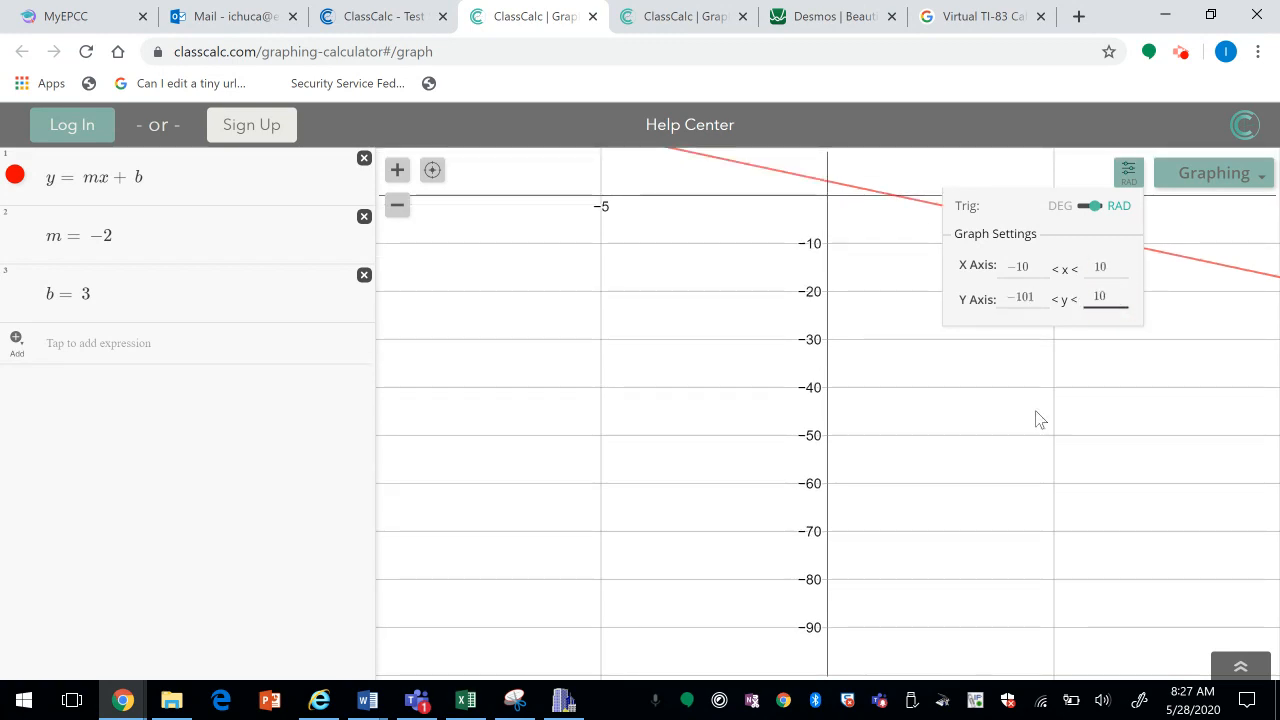
pyautogui.click(1137, 330)
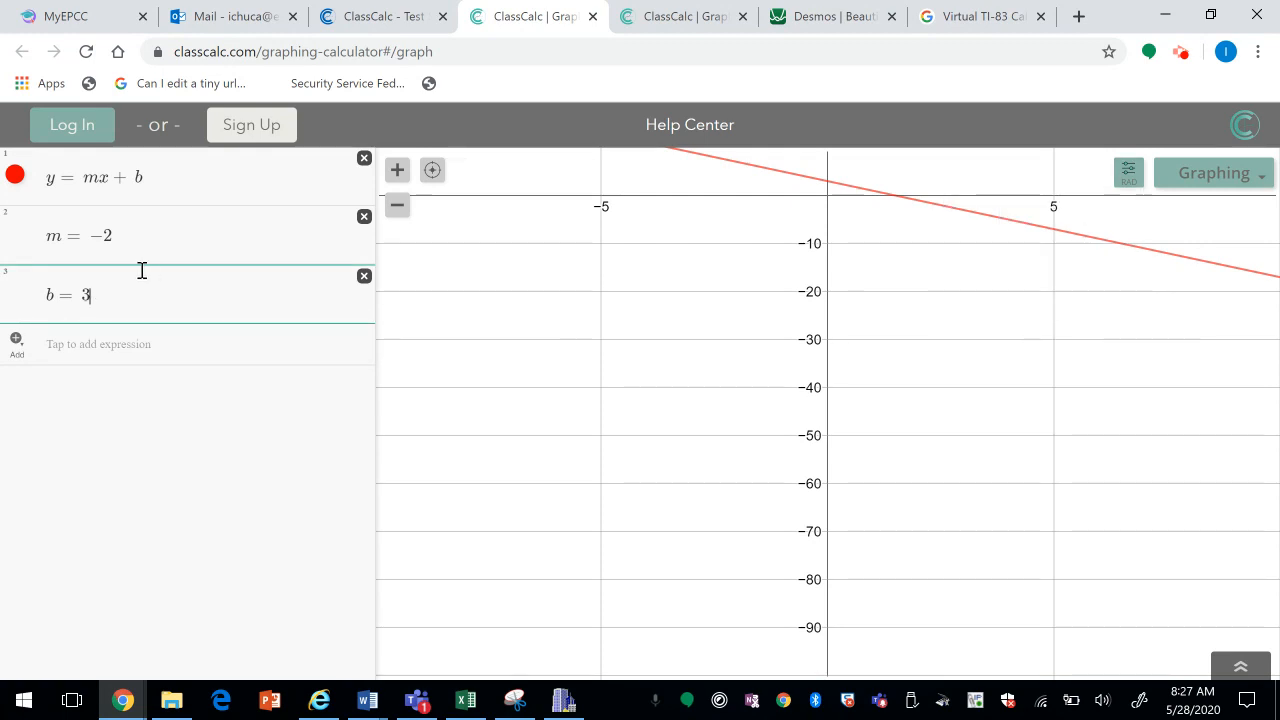
# - Try different slopes for the line, including m = 5, and set m to -4
pyautogui.click(117, 238)
pyautogui.press('BackSpace')
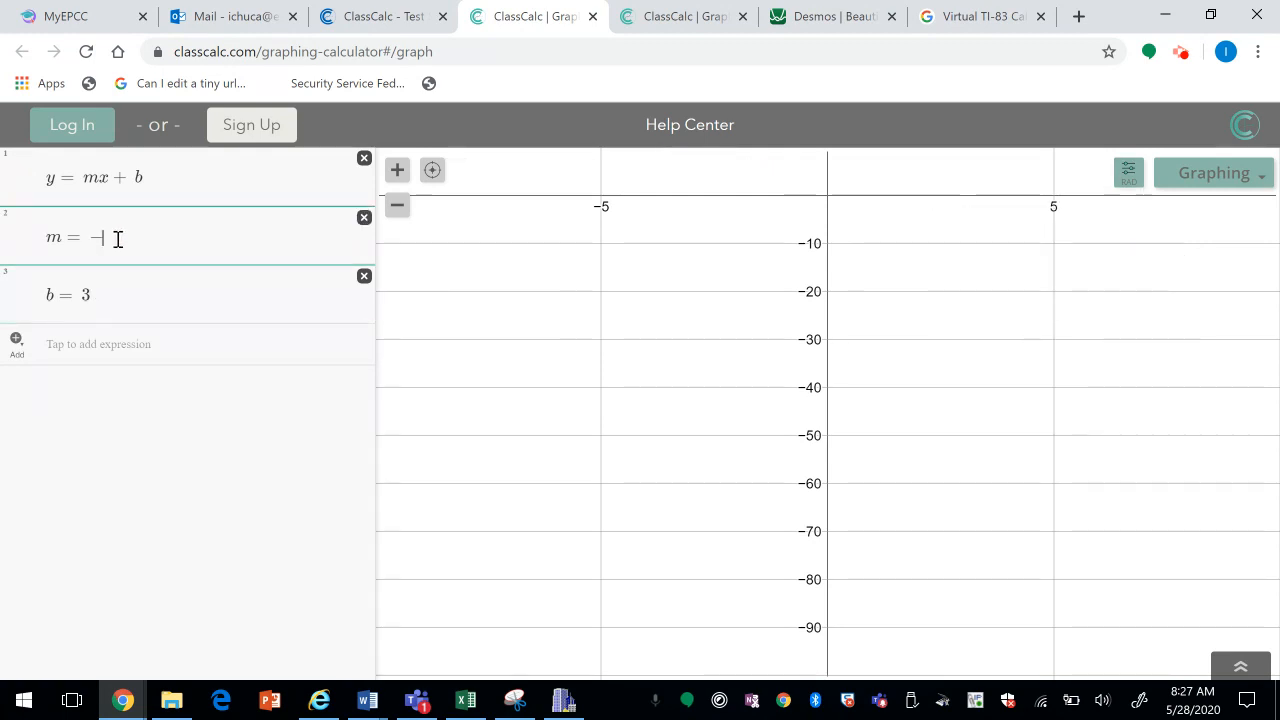
pyautogui.write('3')
pyautogui.press('BackSpace')
pyautogui.write('5')
pyautogui.press('BackSpace')
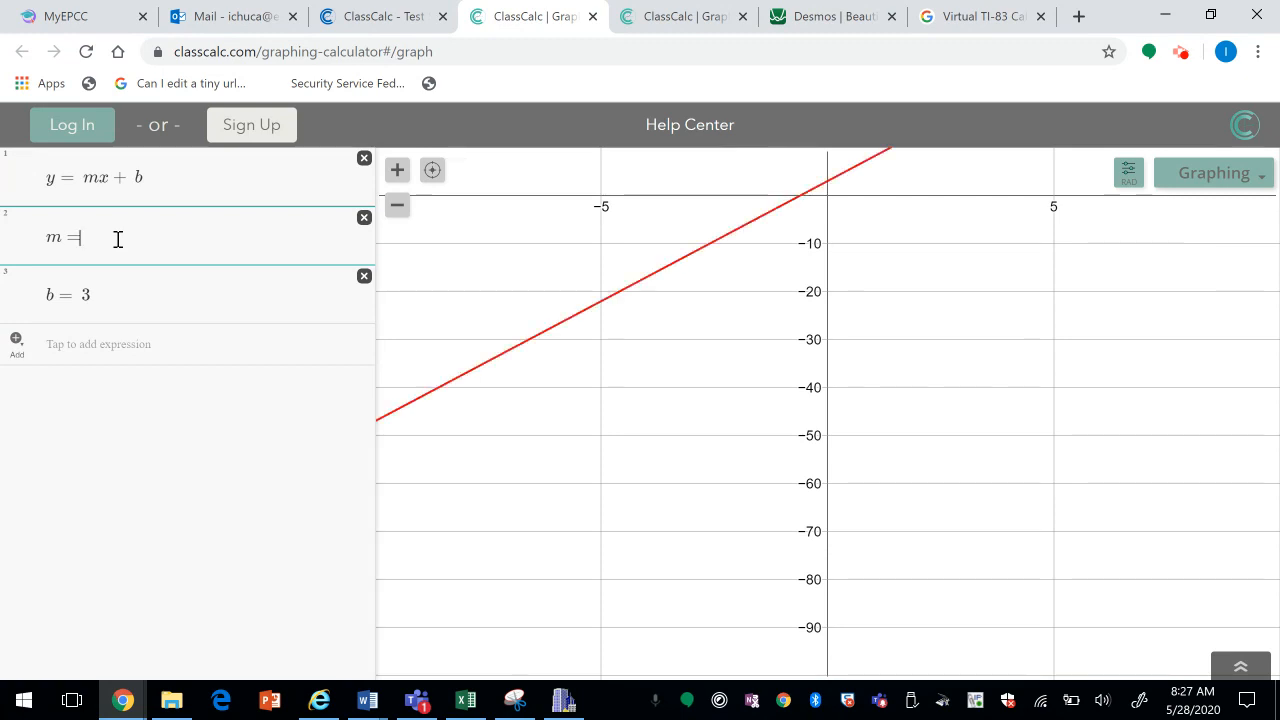
pyautogui.write('5')
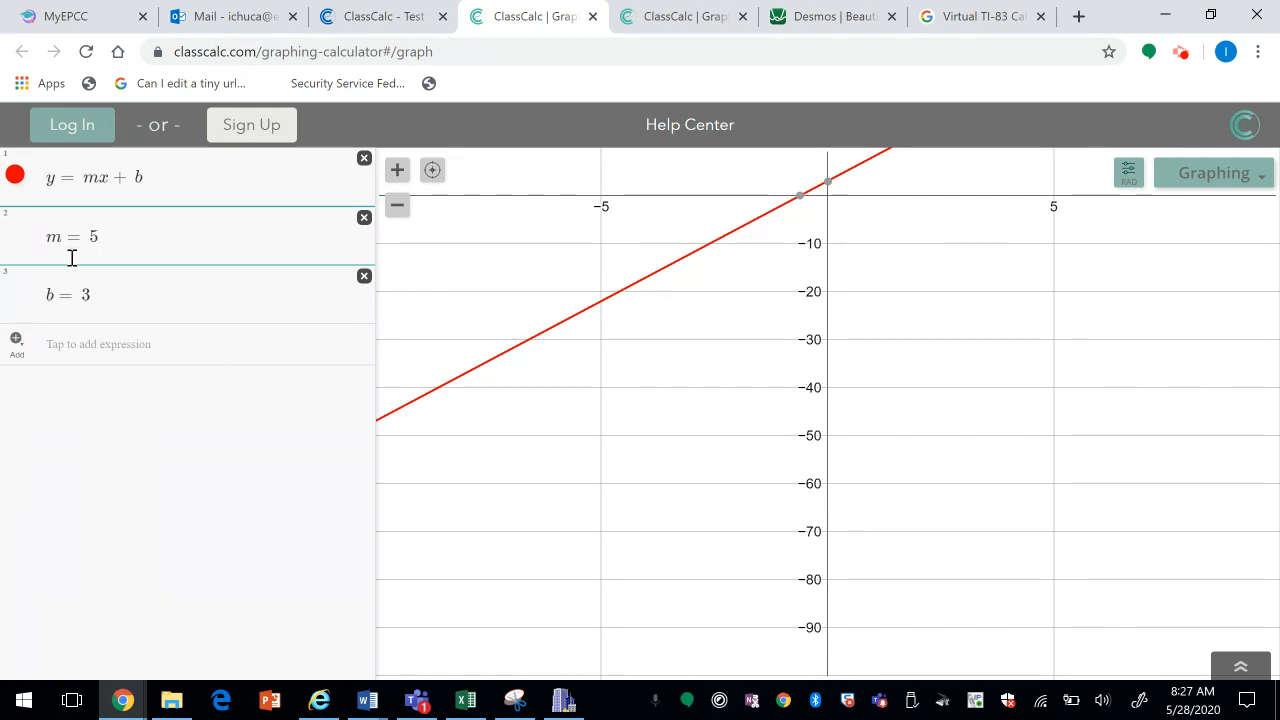
pyautogui.press('BackSpace')
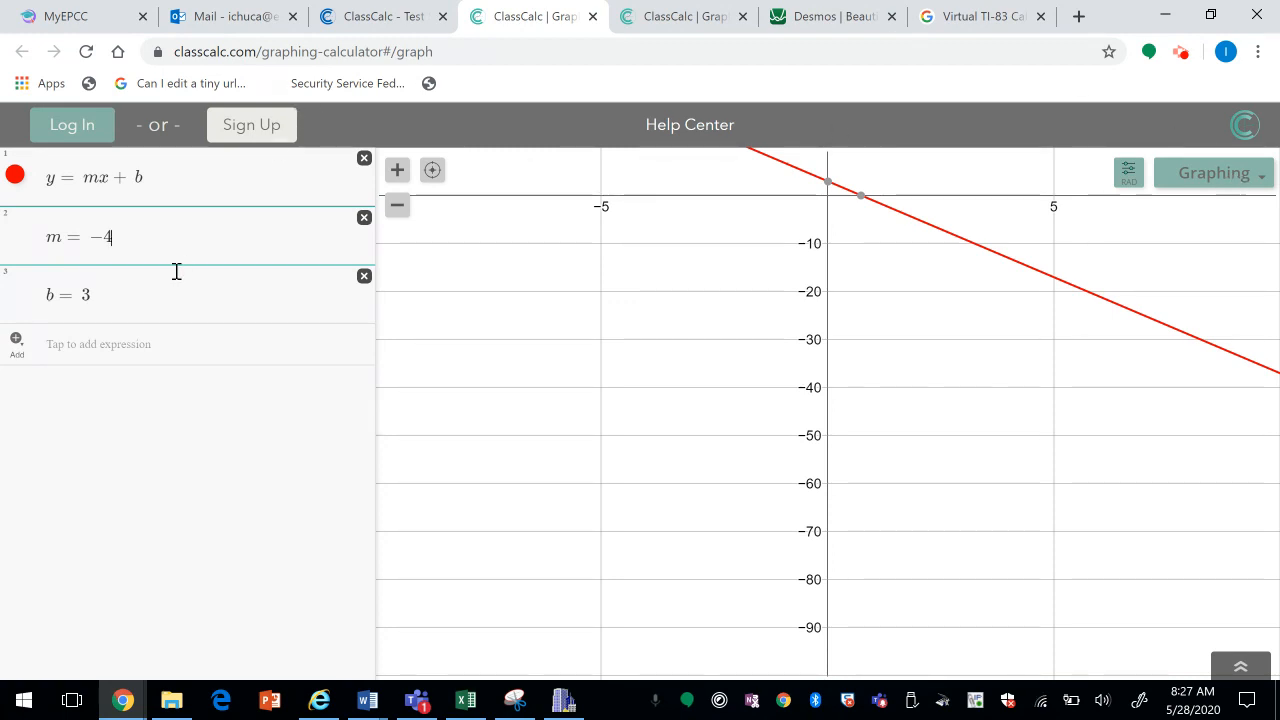
# - Change the line's intercept b to 2 and to -10
pyautogui.click(92, 300)
pyautogui.press('BackSpace')
pyautogui.write('2')
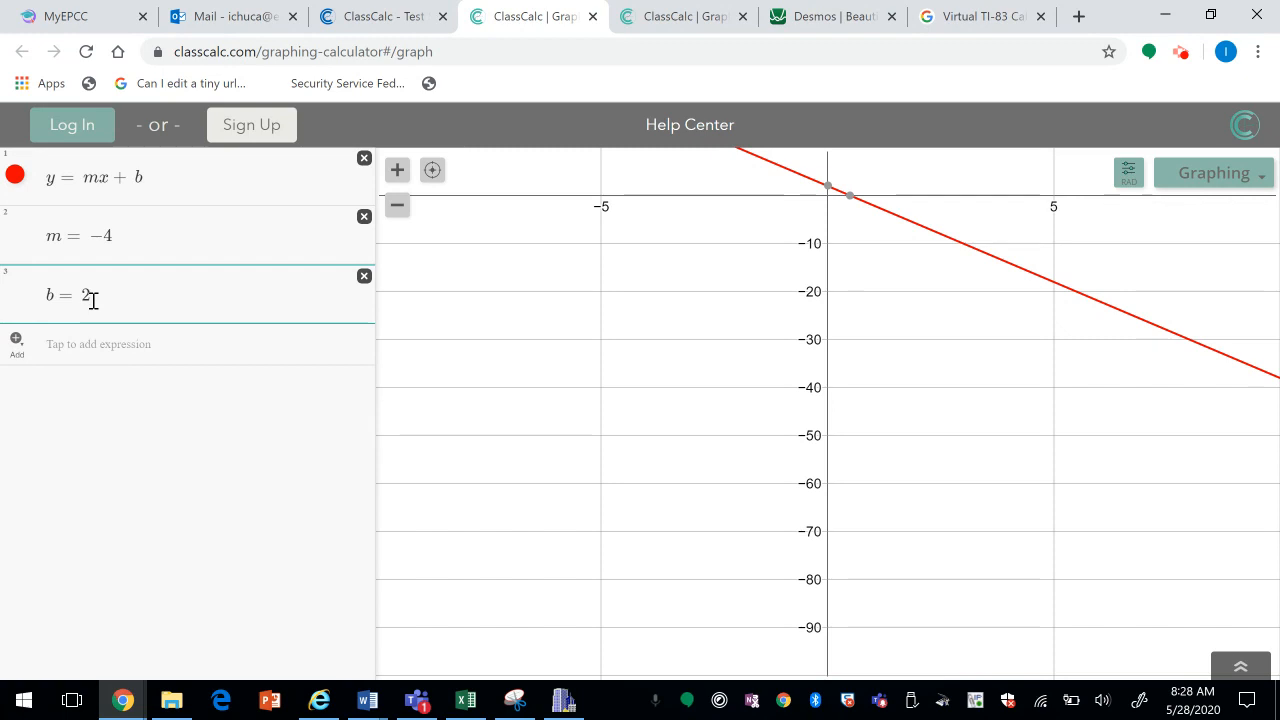
pyautogui.press('BackSpace')
pyautogui.write('-10')
pyautogui.press('Return')
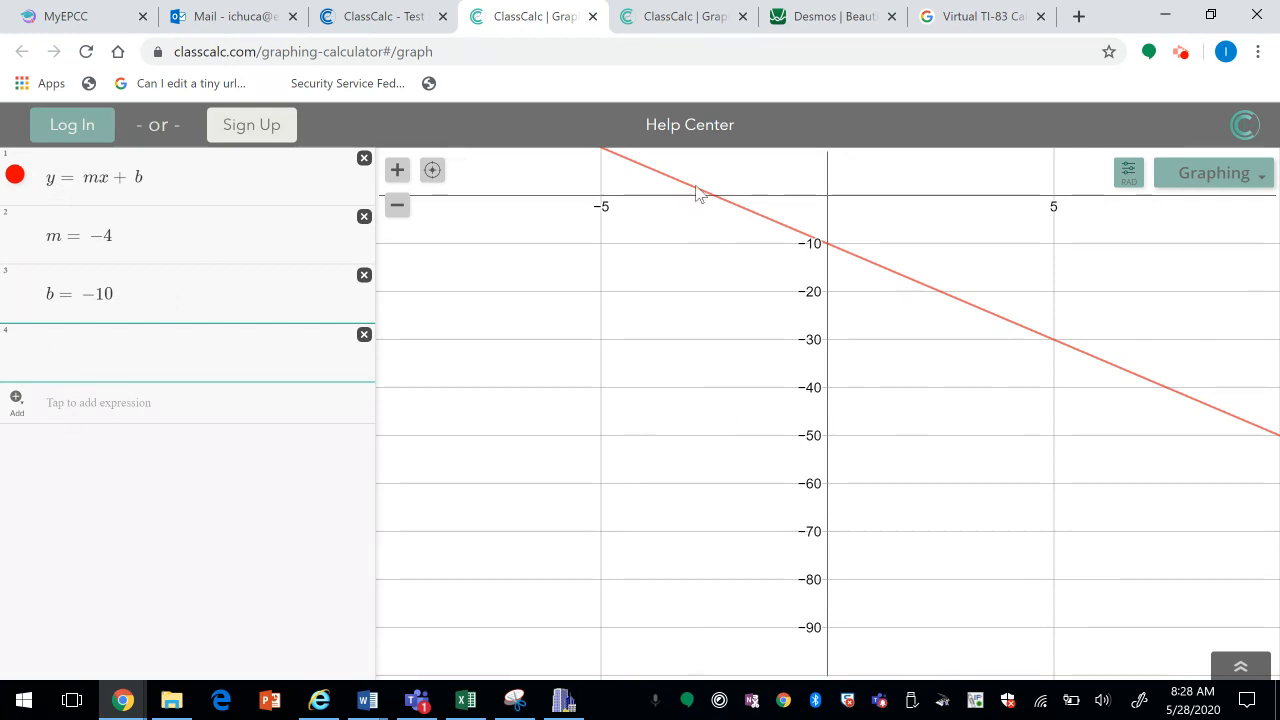
# - View the Help Center's tutorial options and clear the empty fourth expression
pyautogui.moveTo(672, 123)
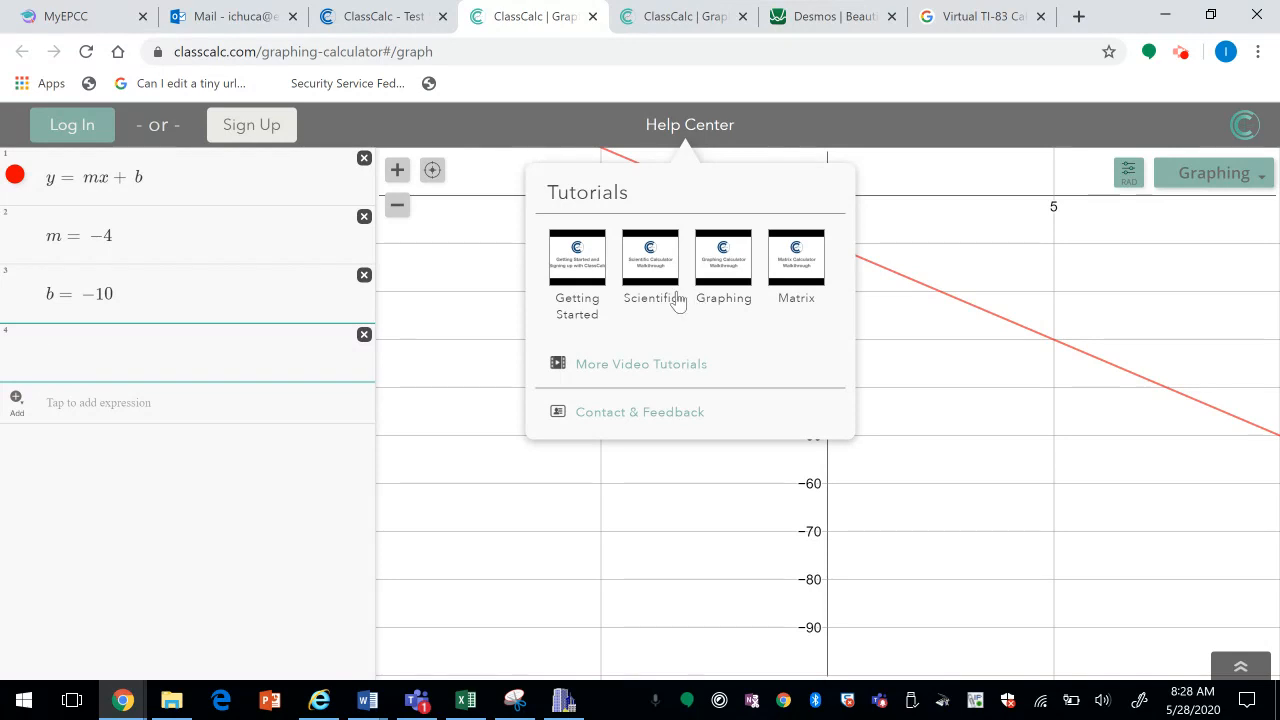
pyautogui.click(278, 494)
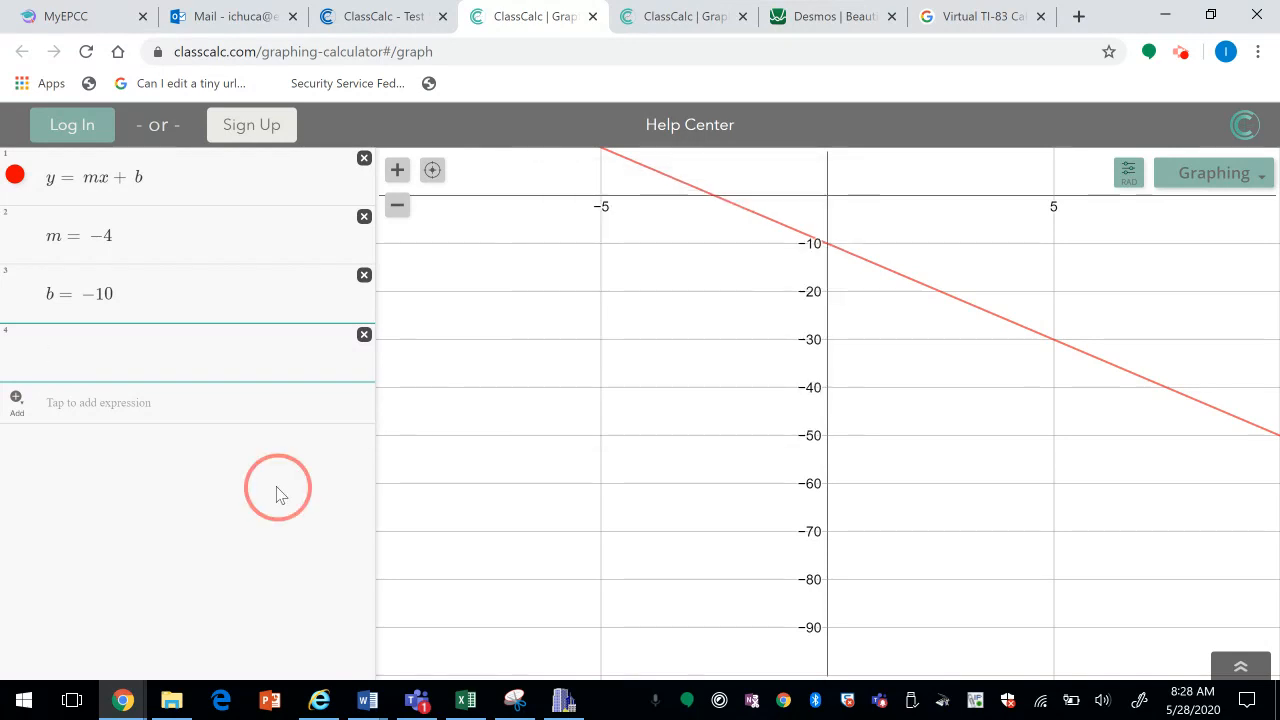
pyautogui.click(364, 335)
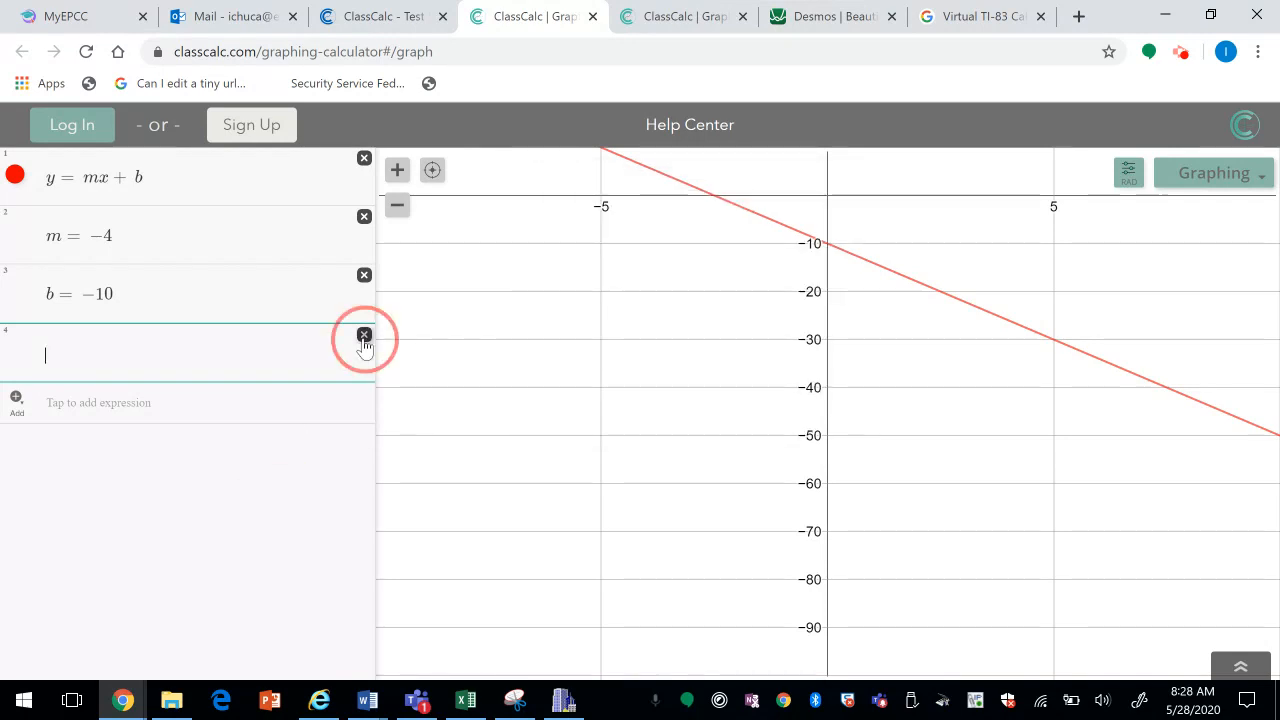
# - Delete the expressions for b, m and y = mx + b from the graphing list
pyautogui.click(364, 277)
pyautogui.click(363, 249)
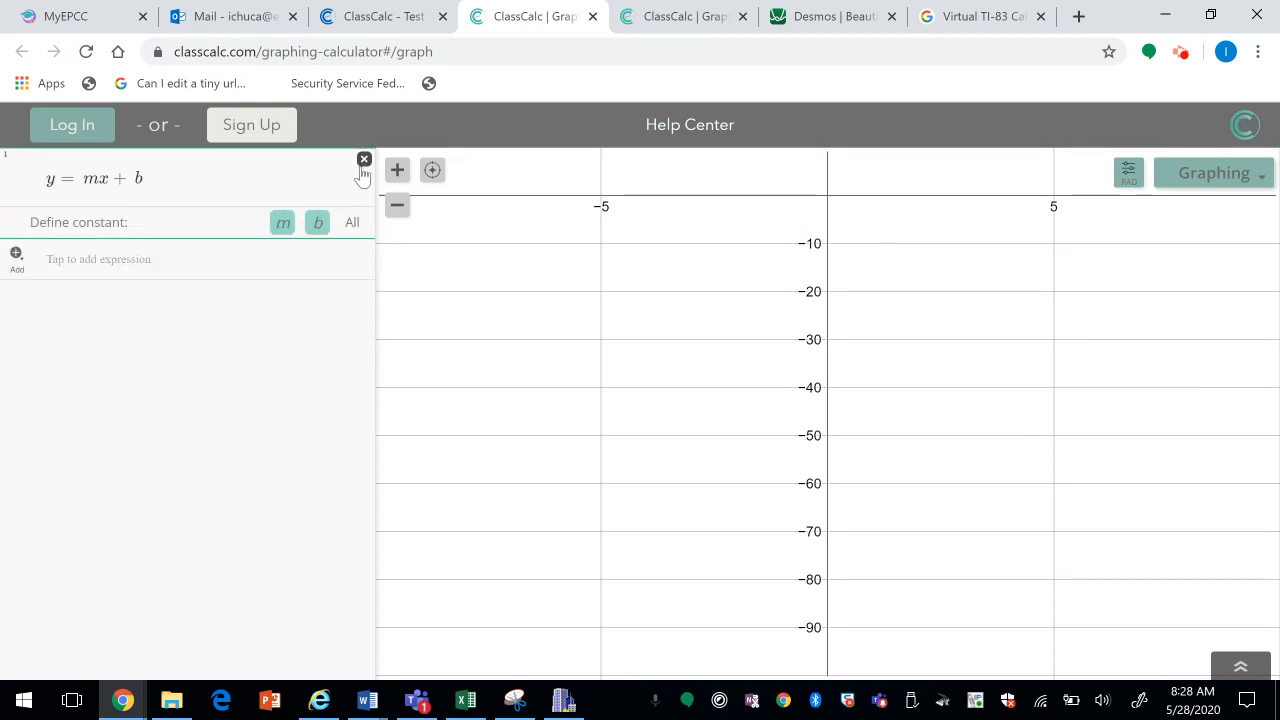
pyautogui.click(363, 159)
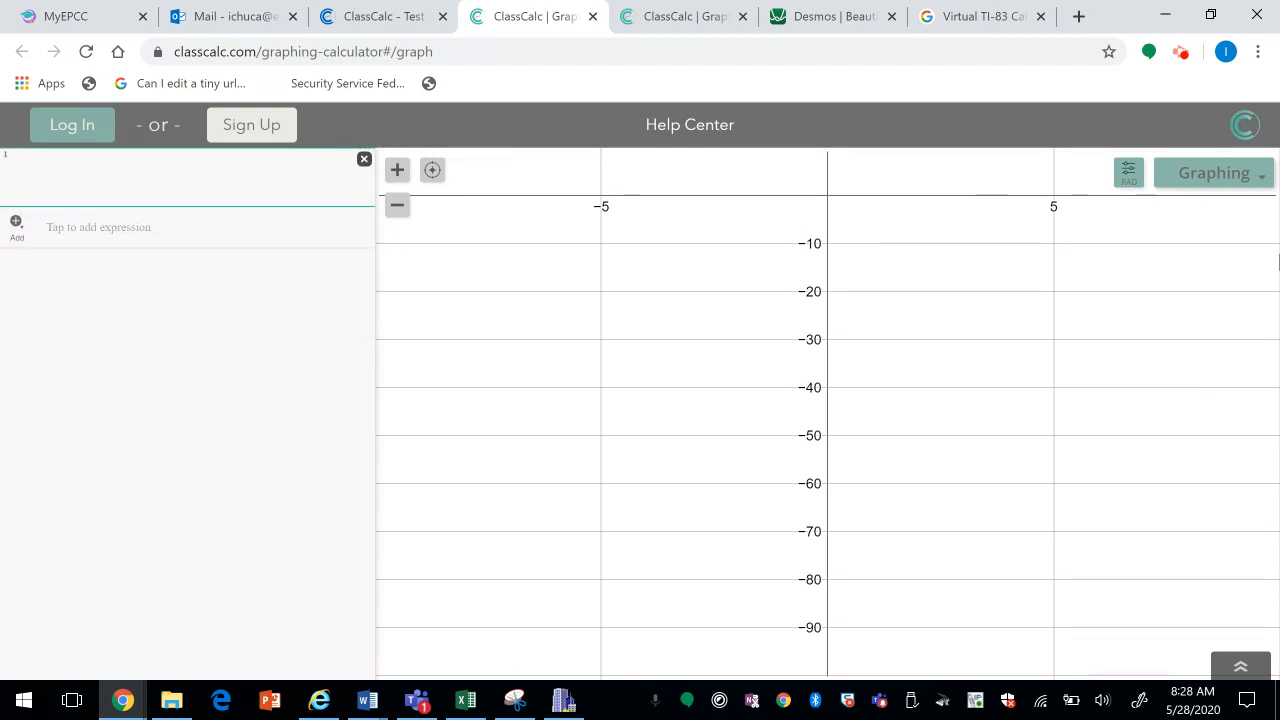
# - Switch to the matrix calculator and create a new matrix A with three rows and three columns
pyautogui.click(1260, 178)
pyautogui.click(1222, 284)
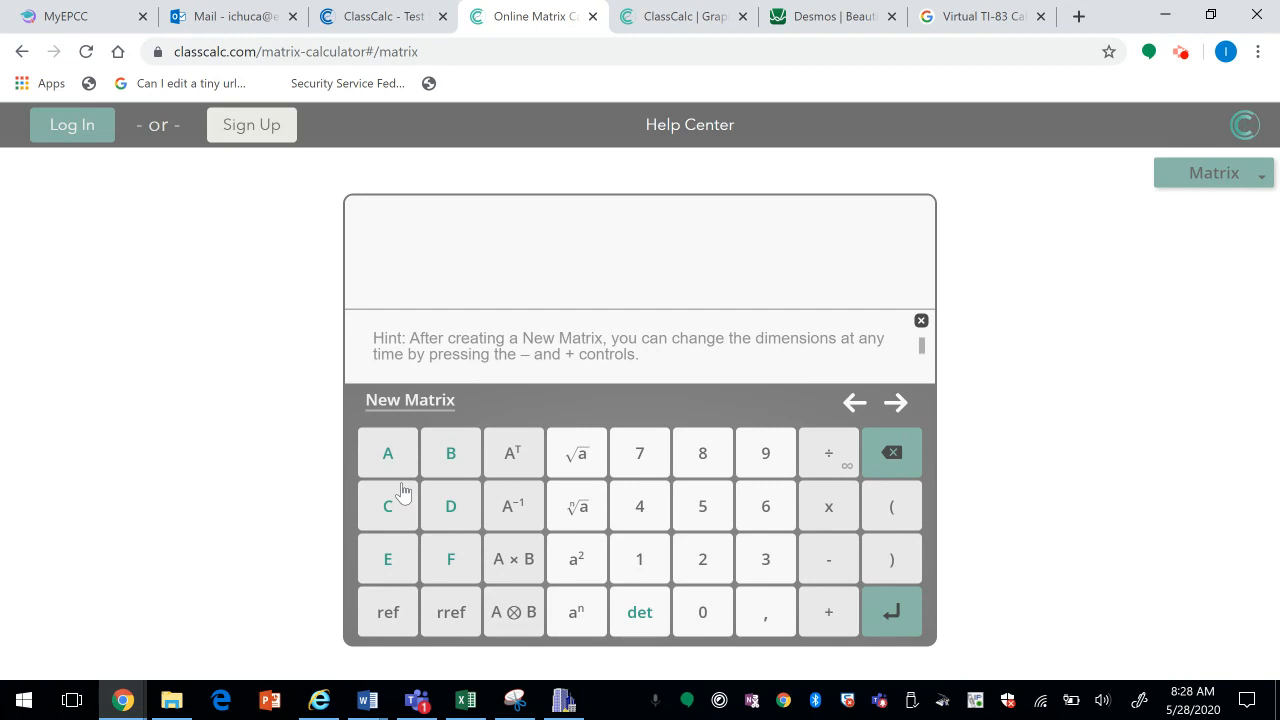
pyautogui.click(397, 405)
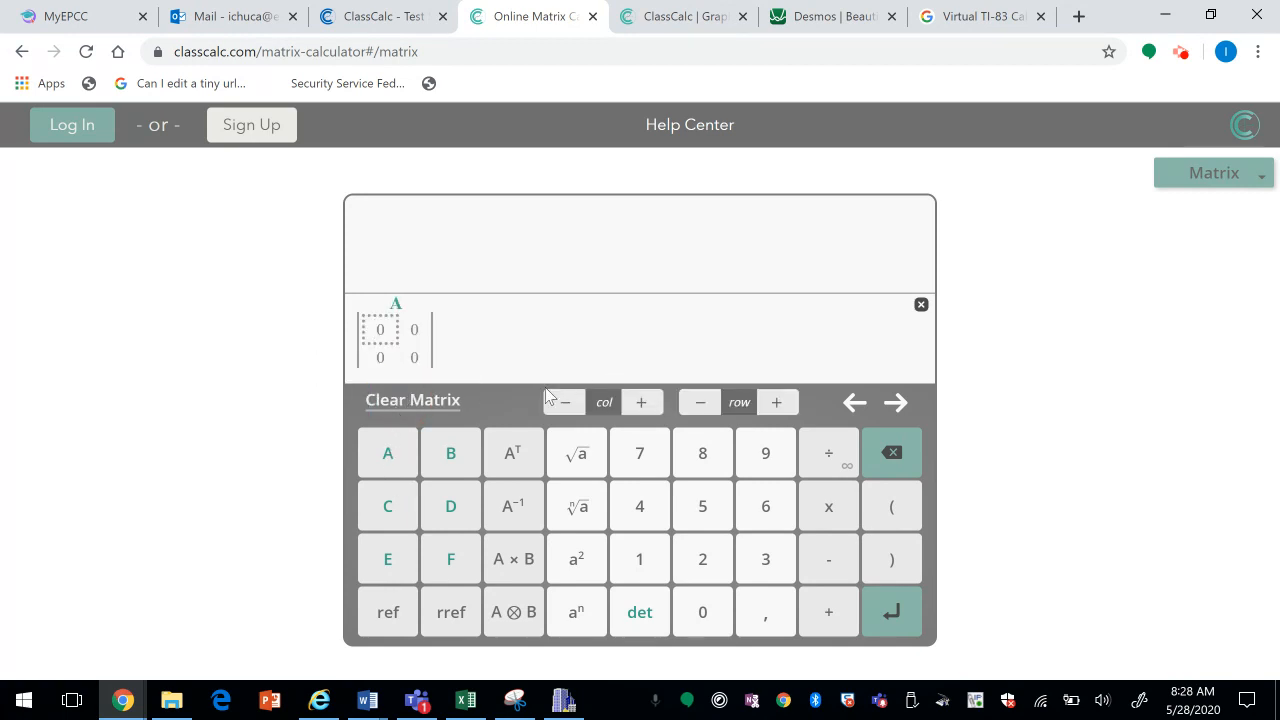
pyautogui.click(643, 414)
pyautogui.click(777, 401)
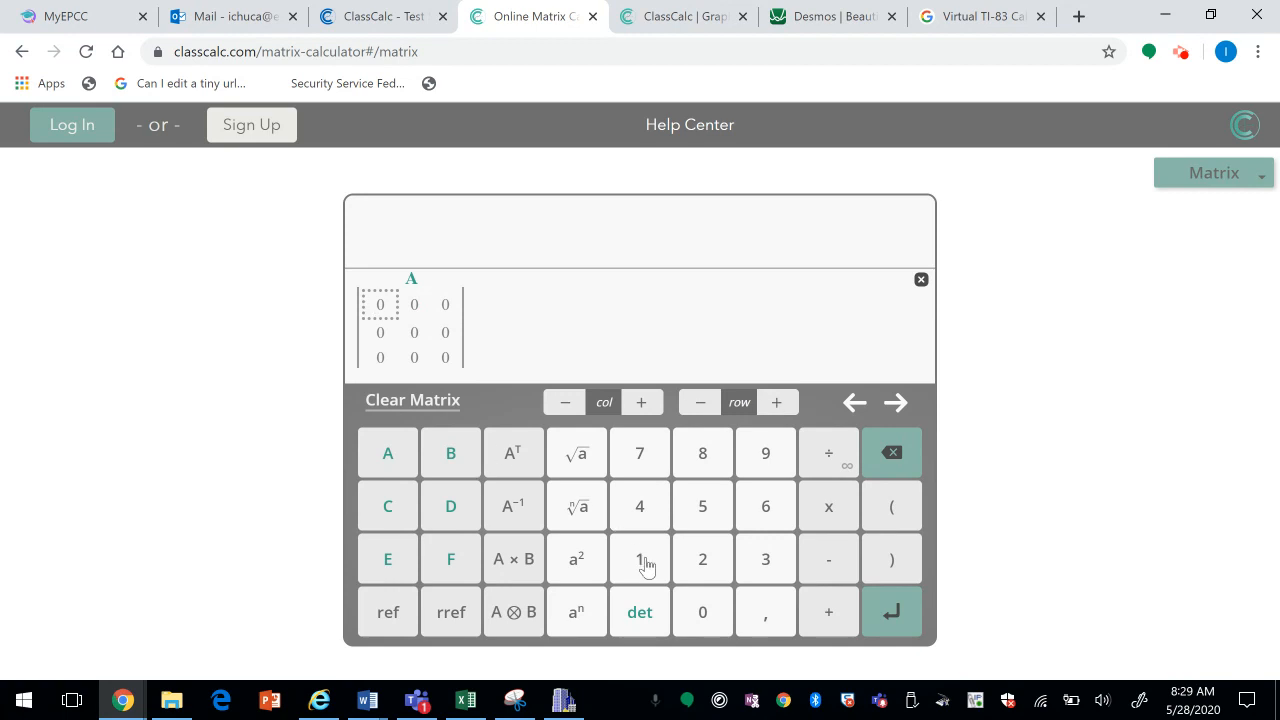
# - Fill matrix A with the rows 1, 3, 4; 5, 6, 6; and 7, −6, 0, and submit it
pyautogui.press('Tab')
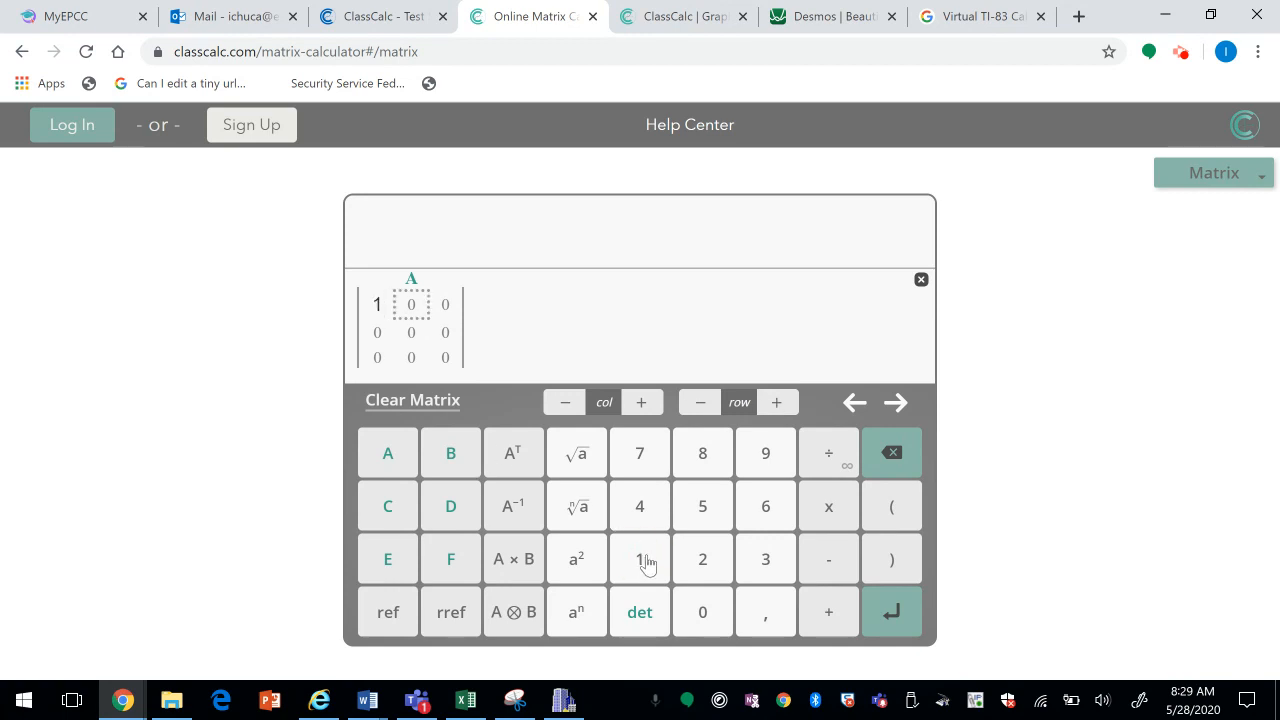
pyautogui.write('3')
pyautogui.press('Tab')
pyautogui.write('4')
pyautogui.press('Tab')
pyautogui.write('5')
pyautogui.press('Tab')
pyautogui.press('Tab')
pyautogui.press('Tab')
pyautogui.write('7')
pyautogui.press('Tab')
pyautogui.write('-6')
pyautogui.press('Tab')
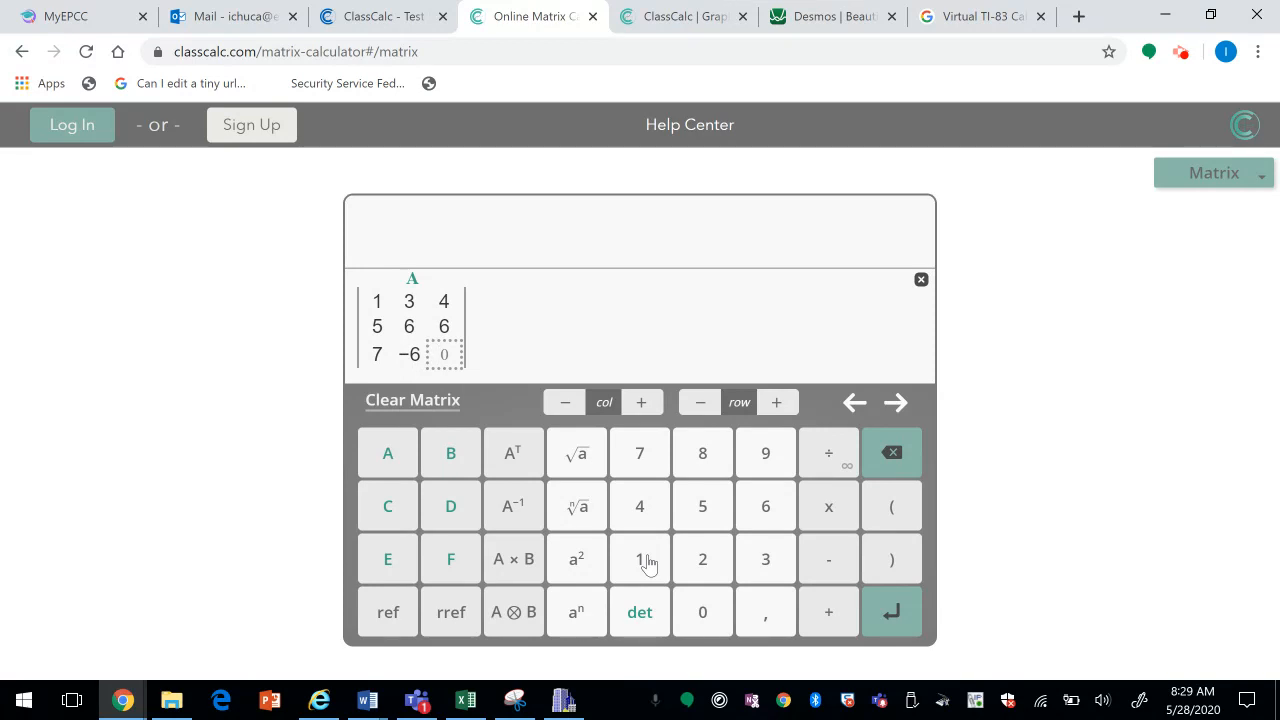
pyautogui.press('Return')
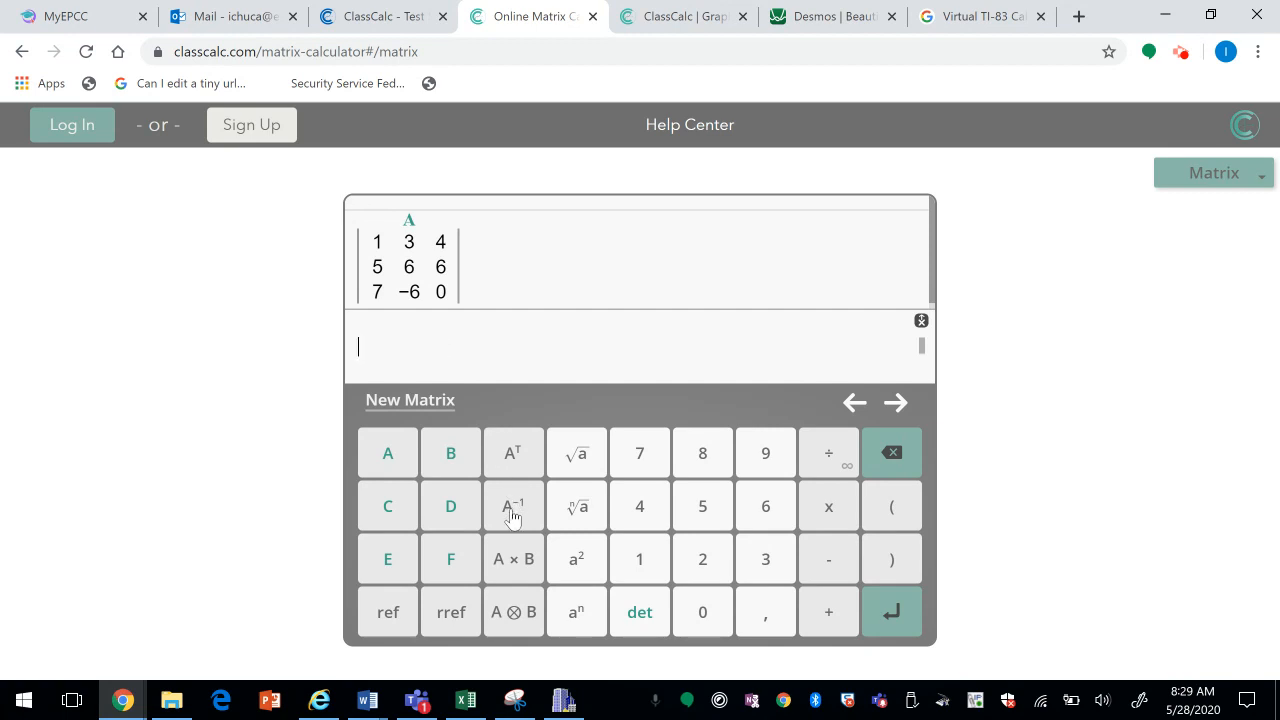
# - Compute the inverse and the transpose of matrix A
pyautogui.click(386, 458)
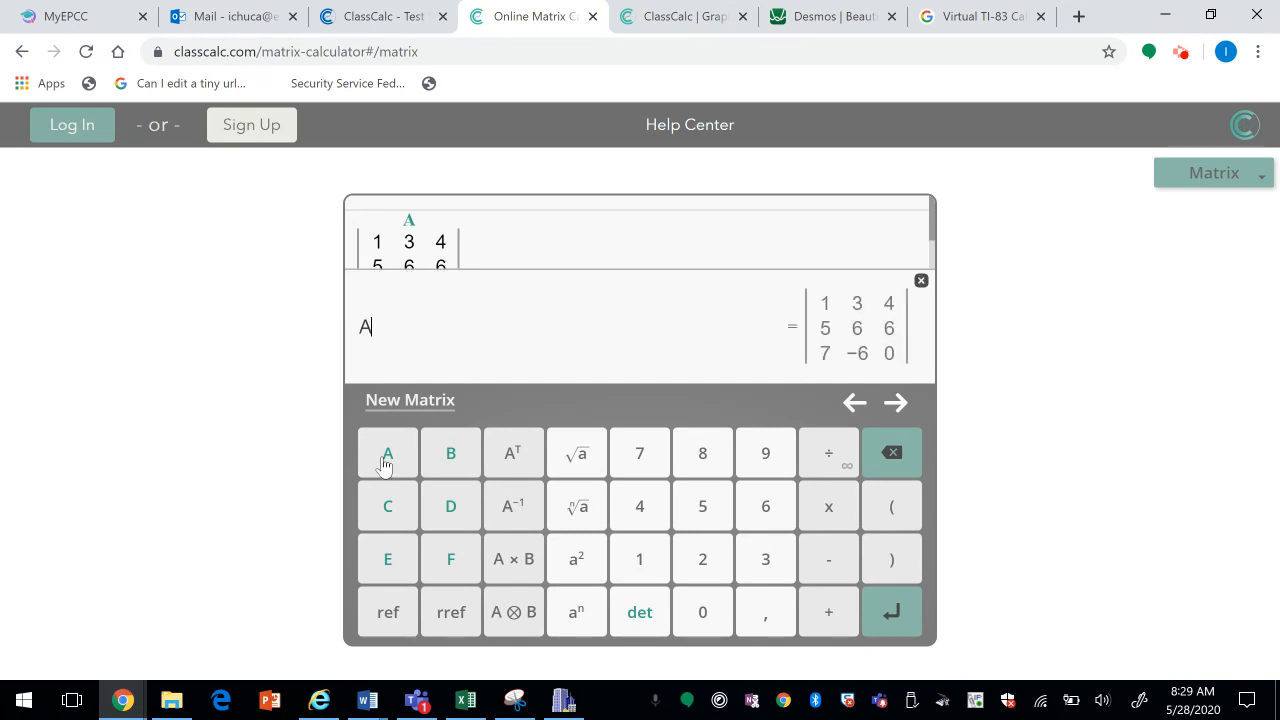
pyautogui.click(514, 512)
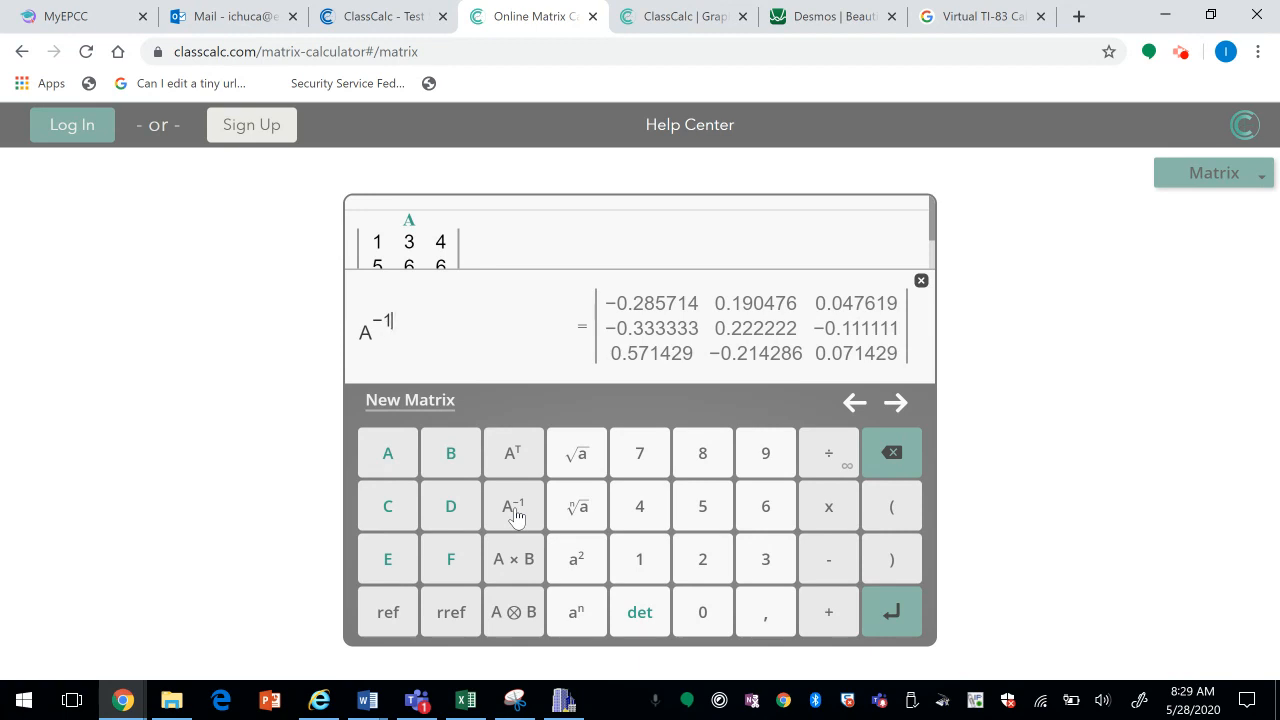
pyautogui.press('Return')
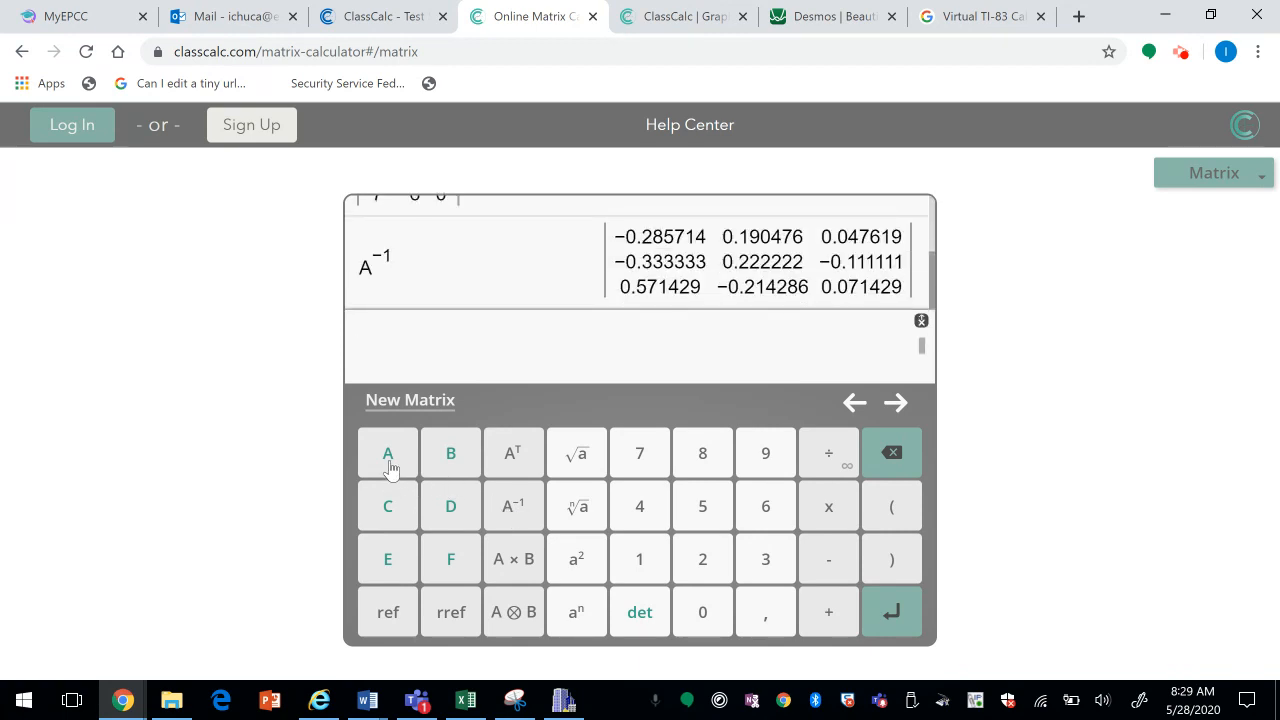
pyautogui.click(388, 460)
pyautogui.click(518, 460)
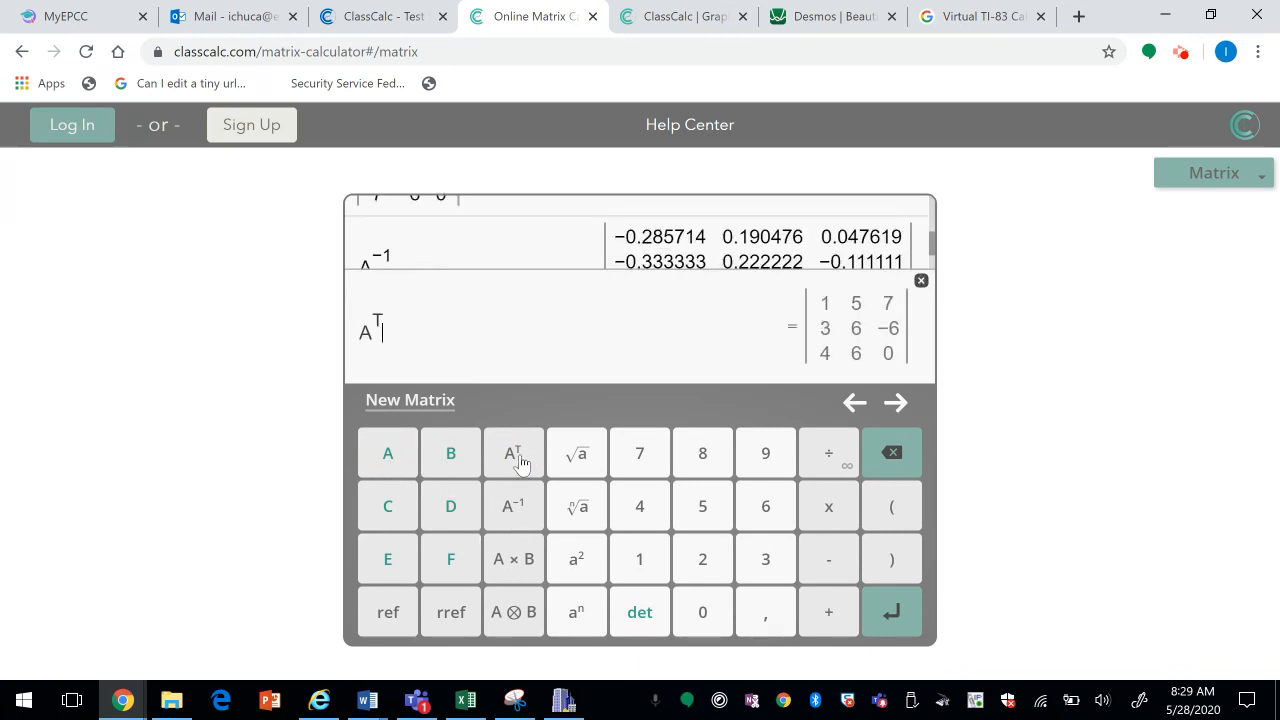
pyautogui.press('Return')
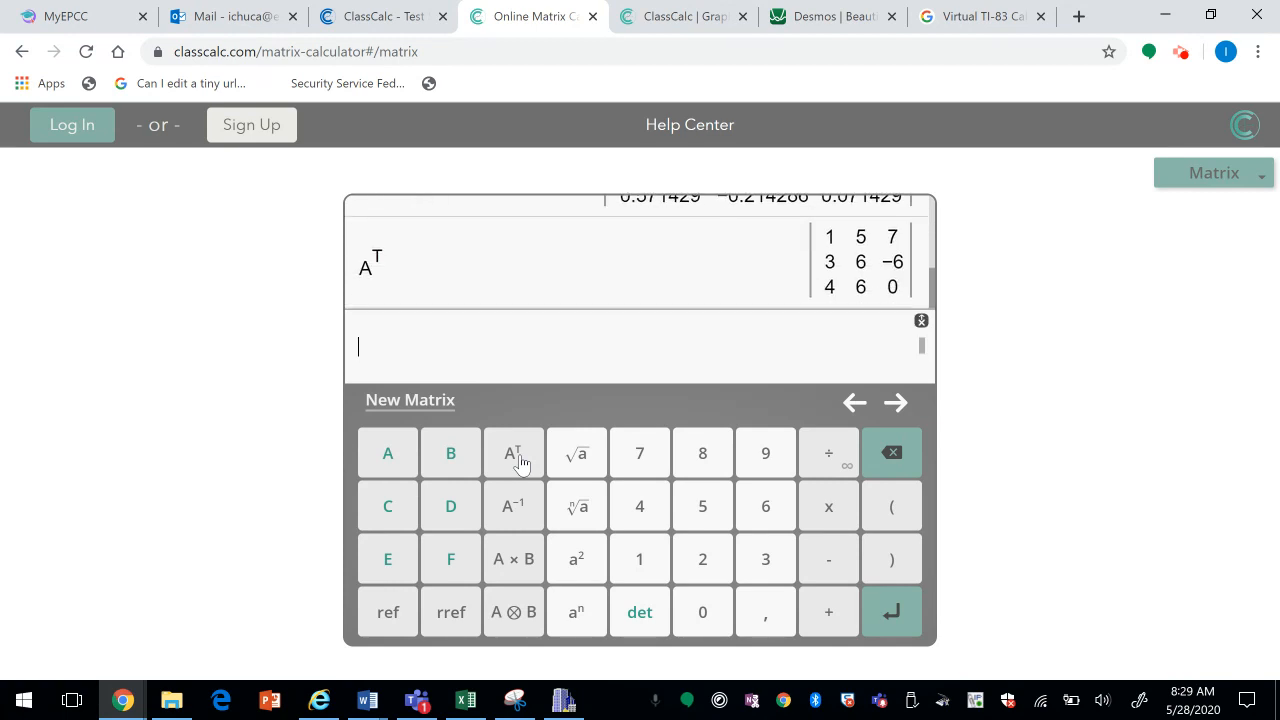
# - Compute the determinant of matrix A, removing the extra A in front of the det function
pyautogui.click(388, 456)
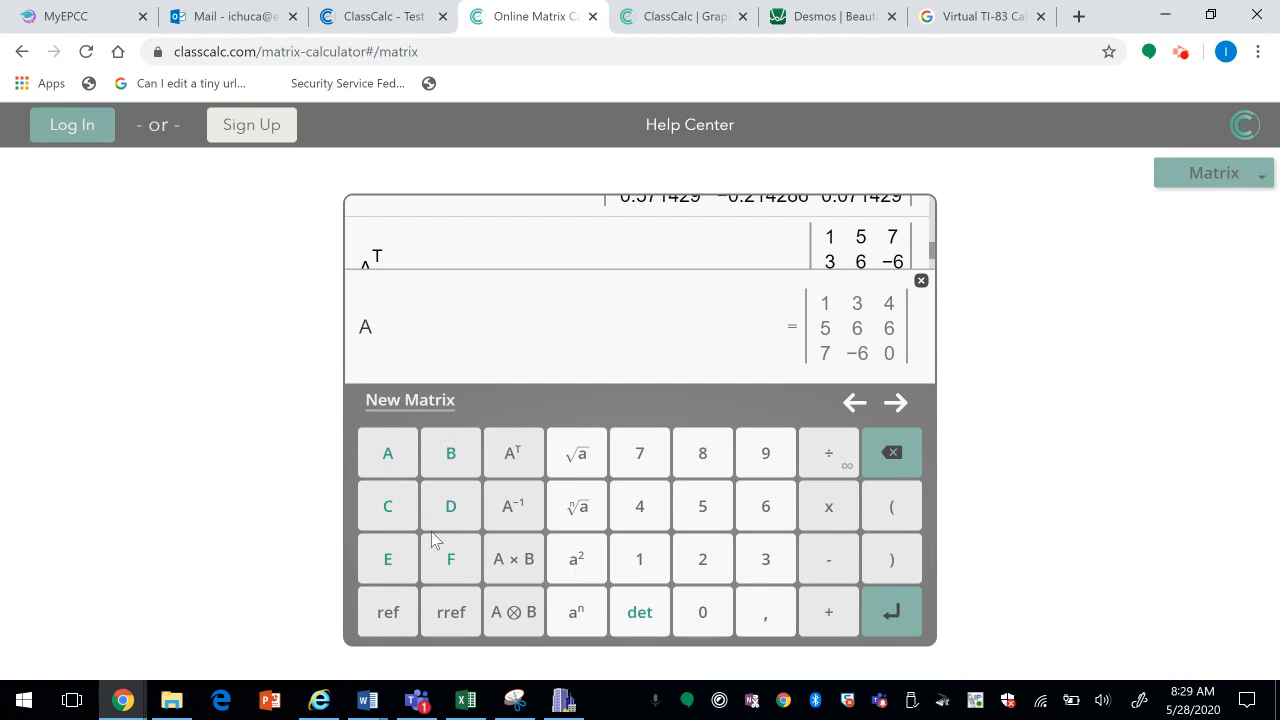
pyautogui.click(645, 622)
pyautogui.write('A')
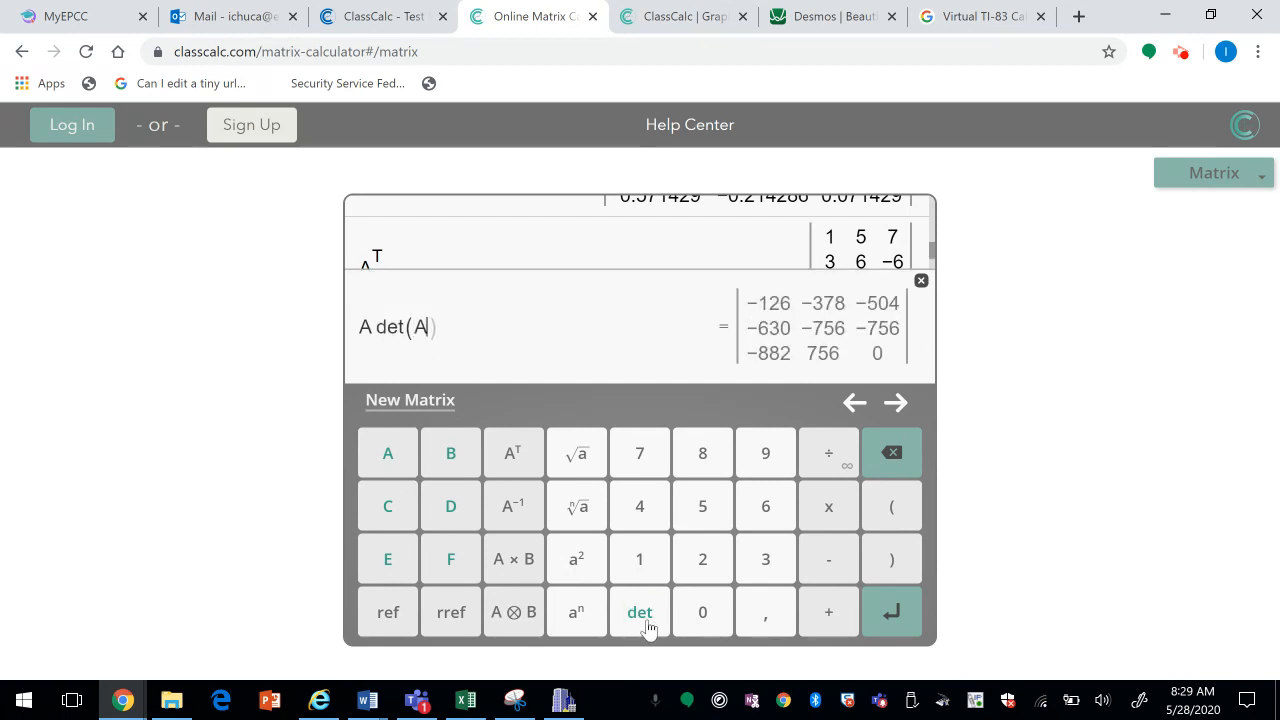
pyautogui.click(380, 329)
pyautogui.press('BackSpace')
pyautogui.press('Return')
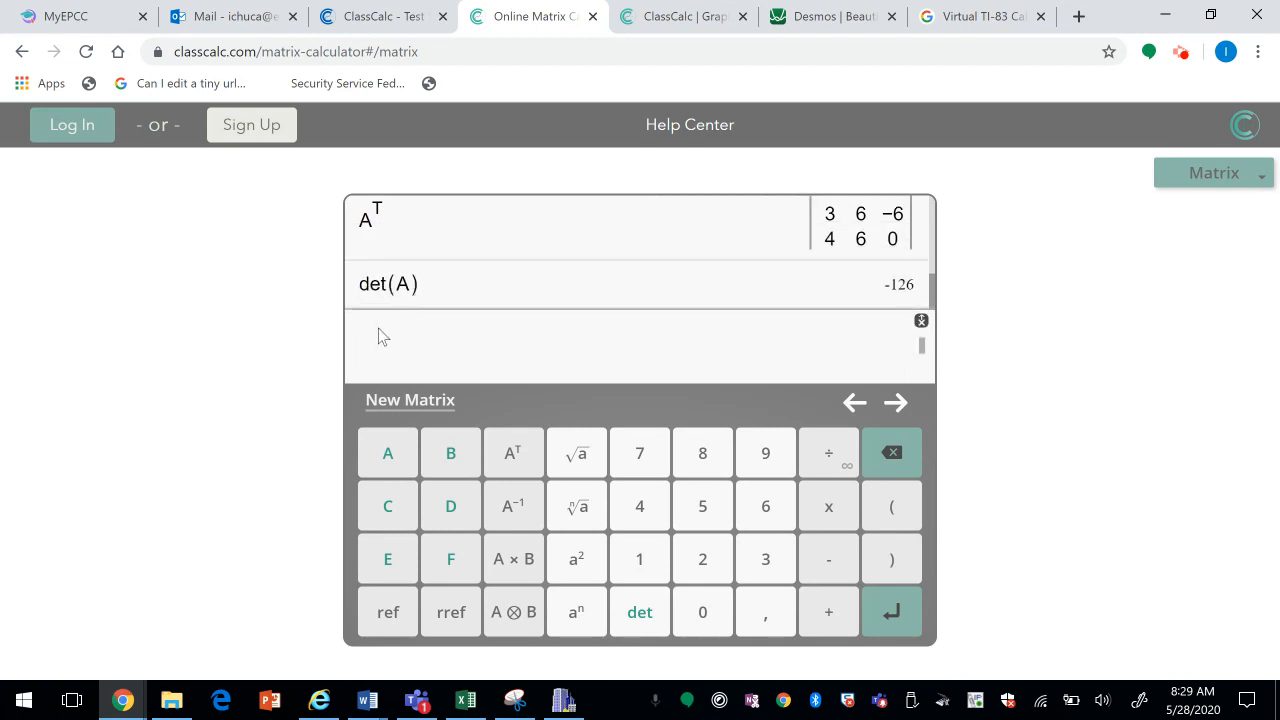
# - Create a 3×3 matrix B with the rows 1, 2, 3; 4, 5, 6; and 8, 9, 10, and submit it
pyautogui.click(400, 405)
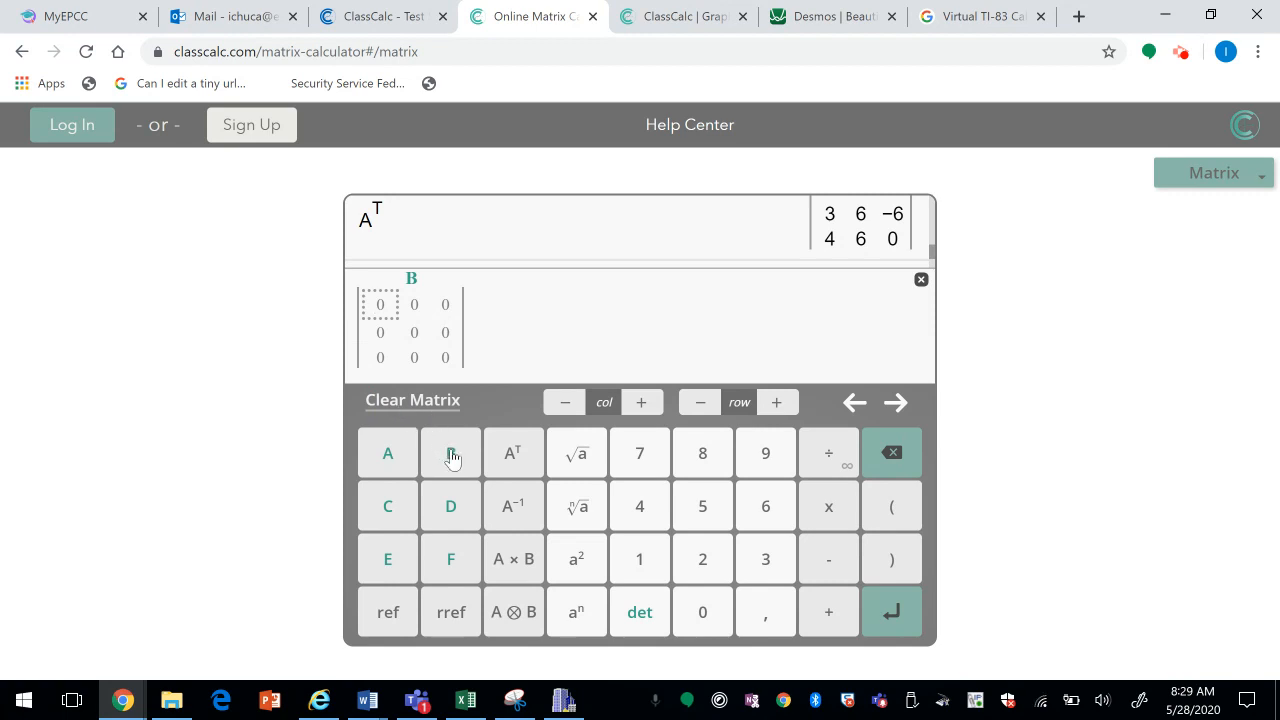
pyautogui.click(415, 305)
pyautogui.click(443, 305)
pyautogui.write('3')
pyautogui.click(377, 333)
pyautogui.write('4')
pyautogui.click(410, 333)
pyautogui.write('5')
pyautogui.click(447, 328)
pyautogui.write('6')
pyautogui.click(380, 358)
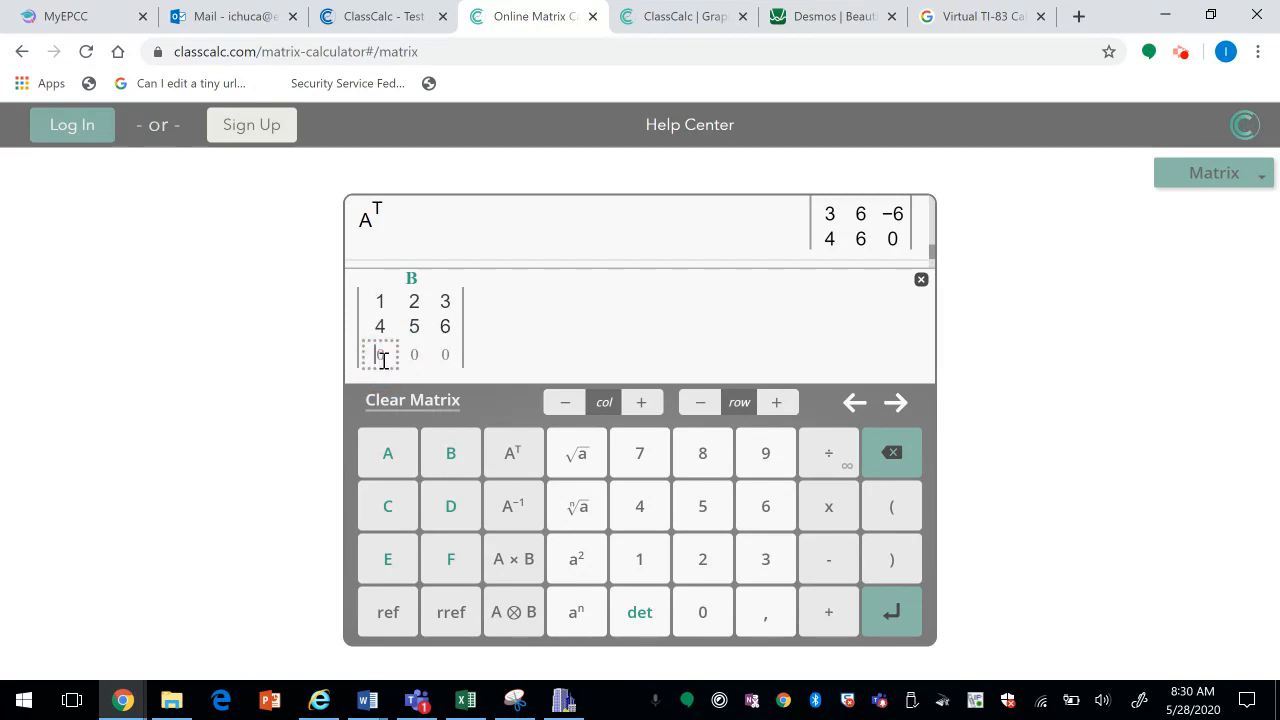
pyautogui.write('8')
pyautogui.click(420, 362)
pyautogui.write('9')
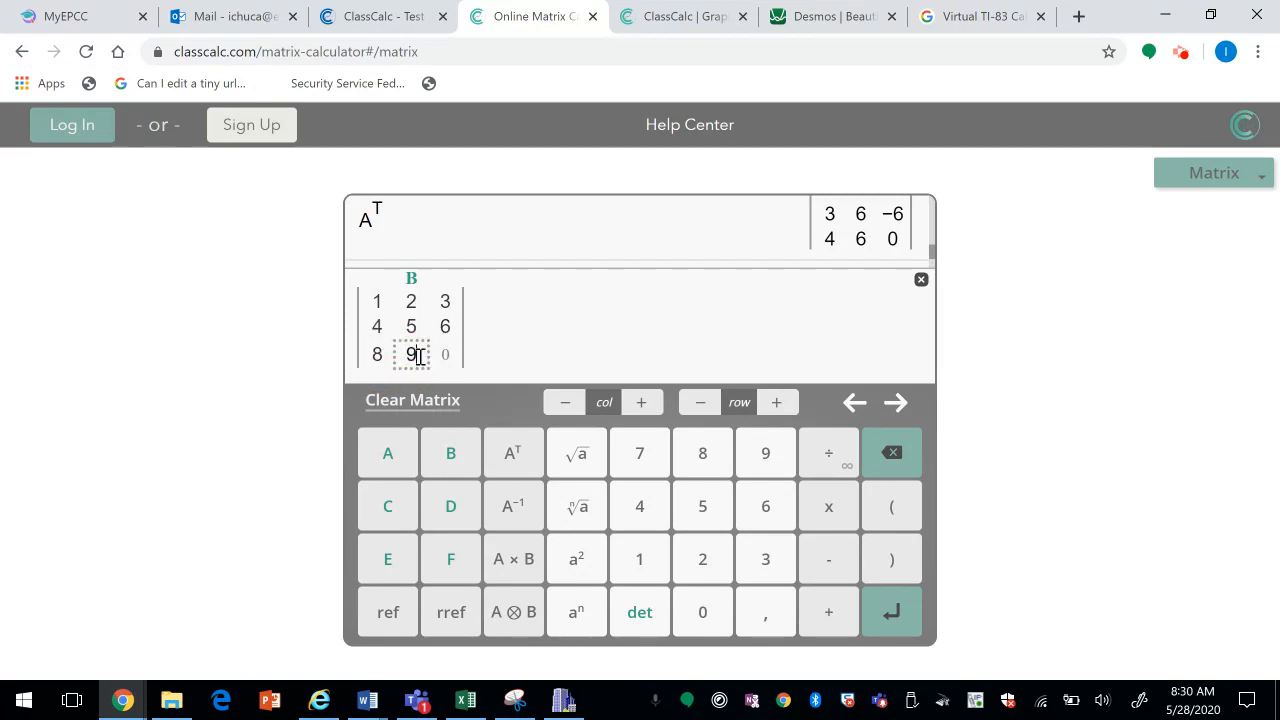
pyautogui.click(455, 357)
pyautogui.write('10')
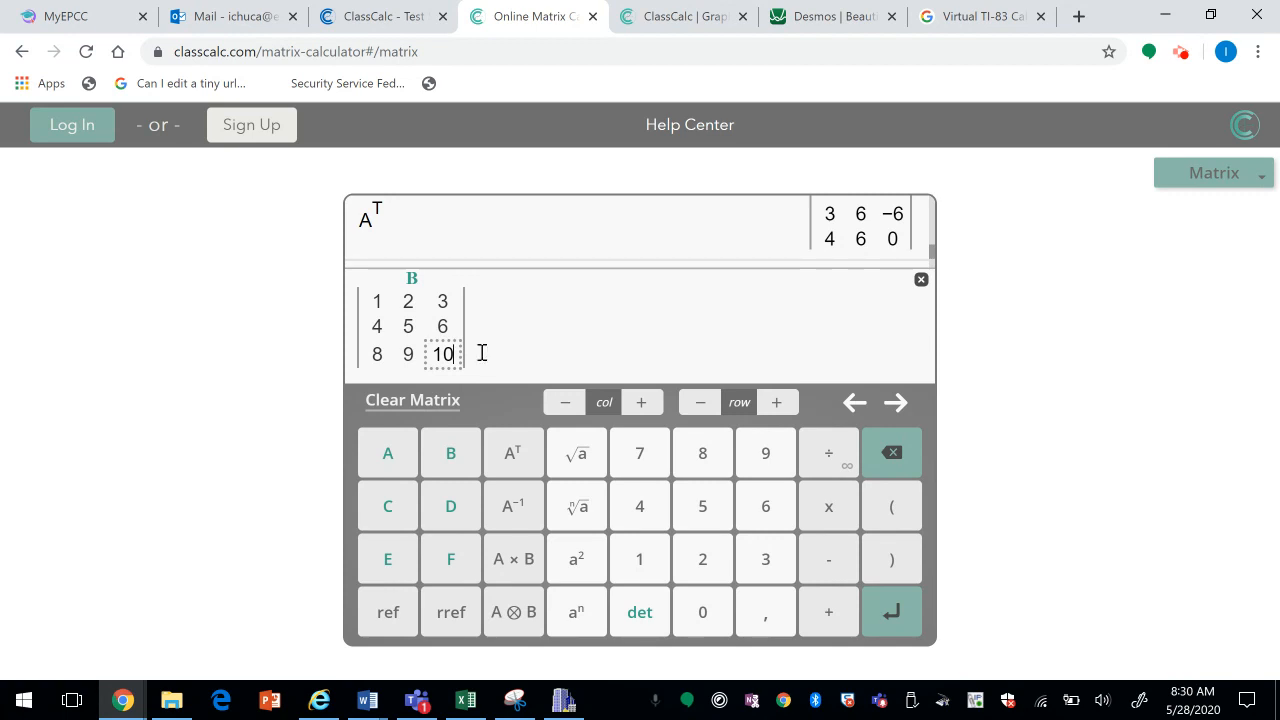
pyautogui.press('Return')
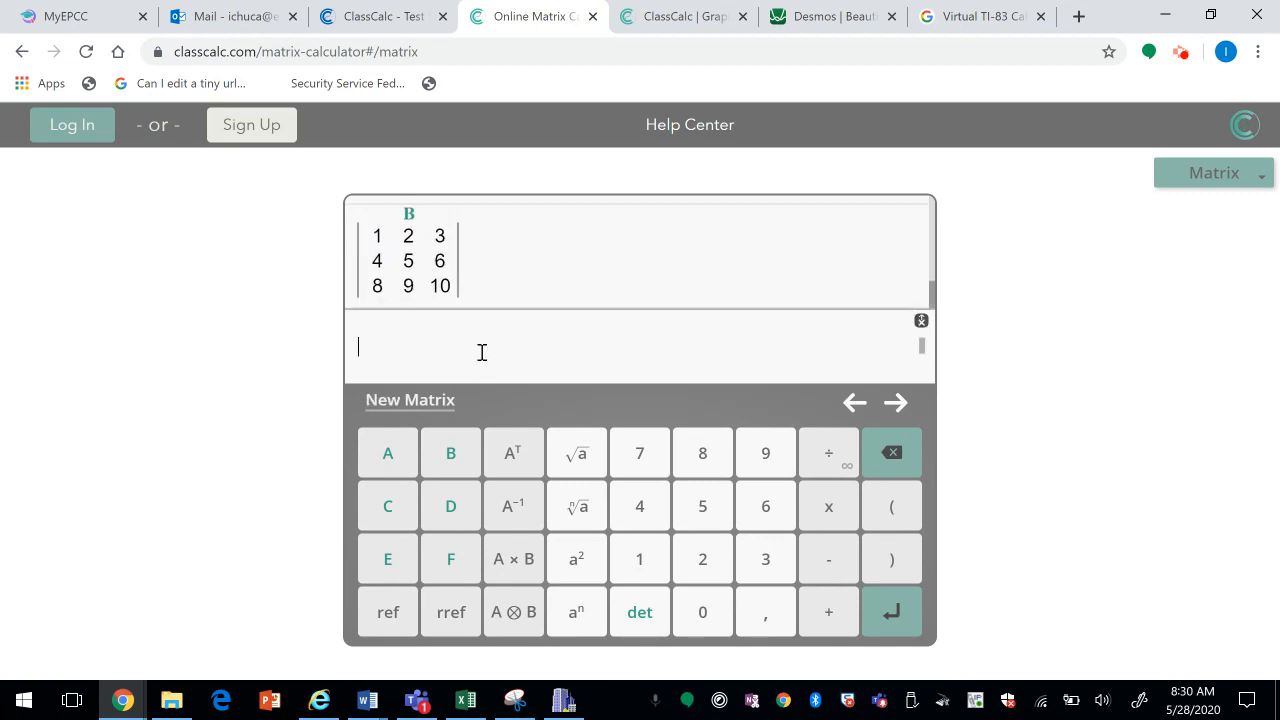
# - Compute the sum A + B and the product AB
pyautogui.click(385, 456)
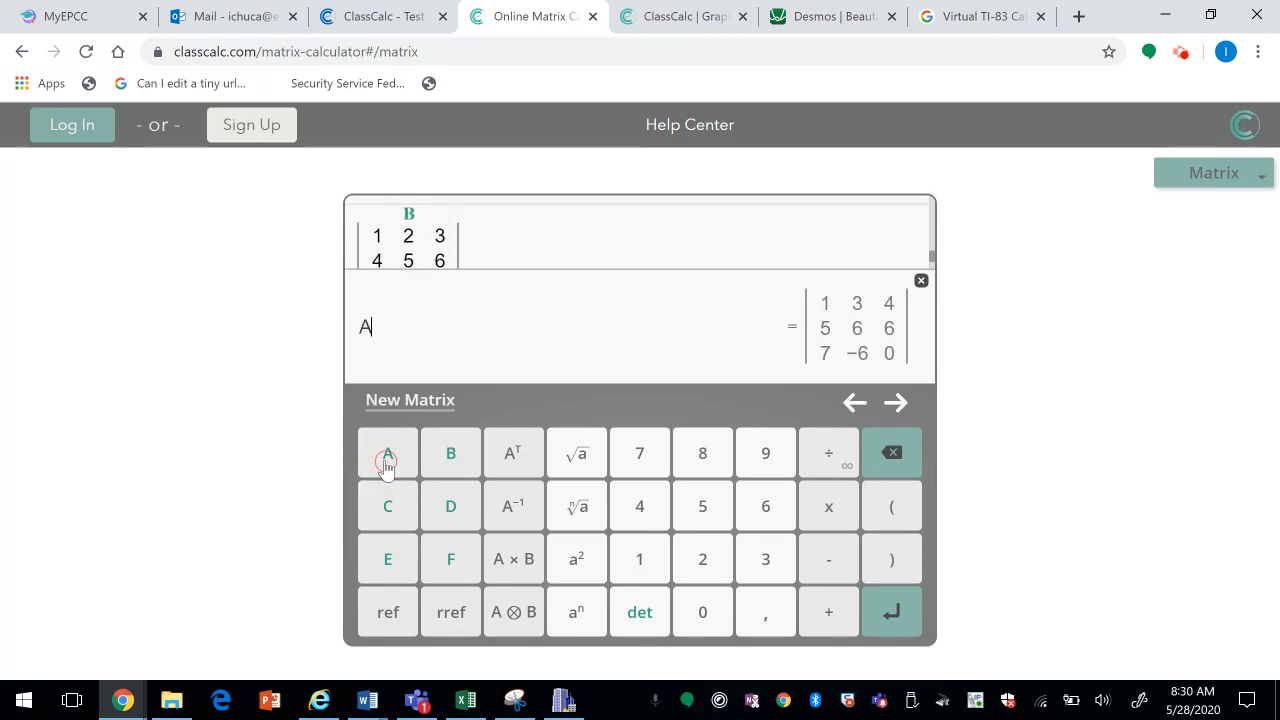
pyautogui.click(822, 618)
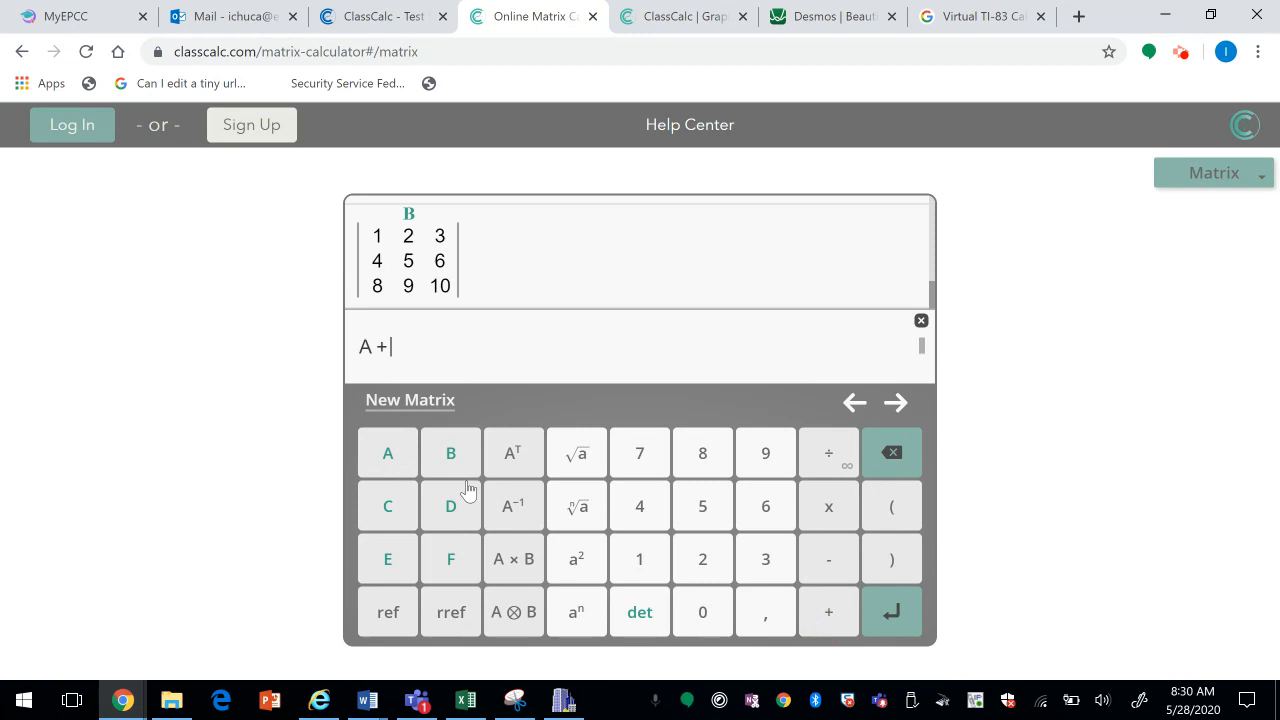
pyautogui.click(449, 460)
pyautogui.click(890, 614)
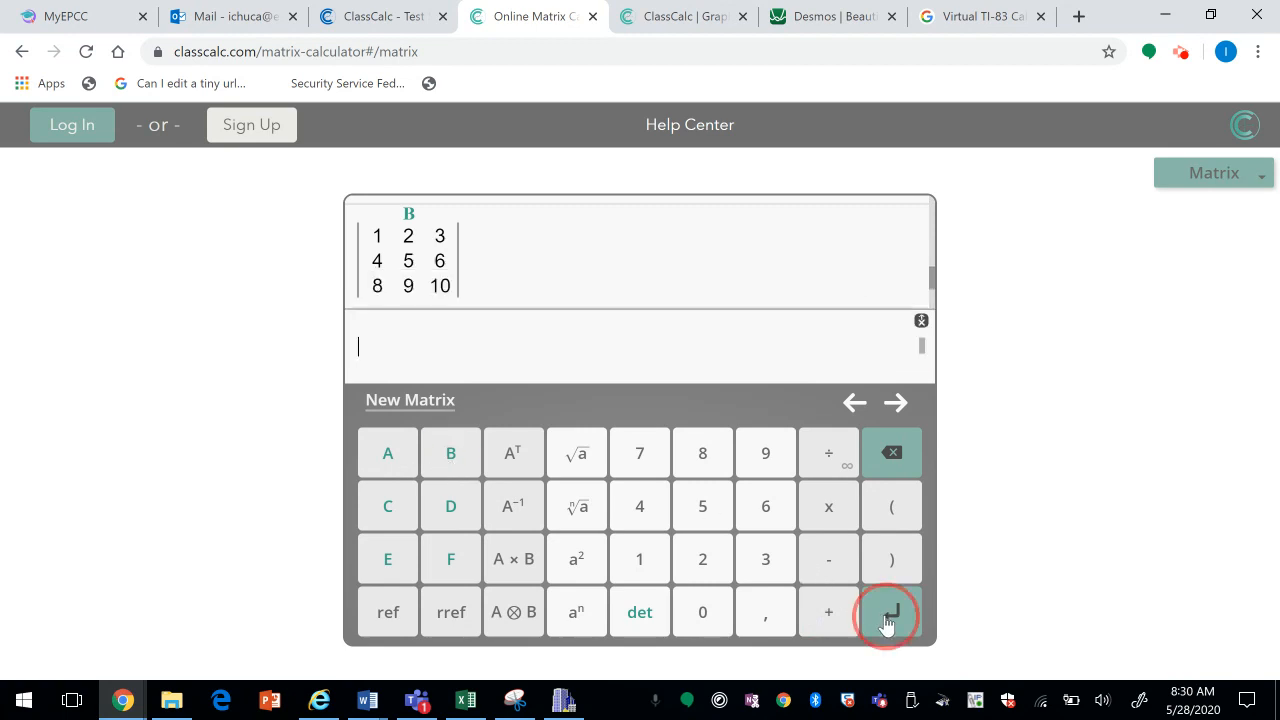
pyautogui.click(390, 468)
pyautogui.click(448, 465)
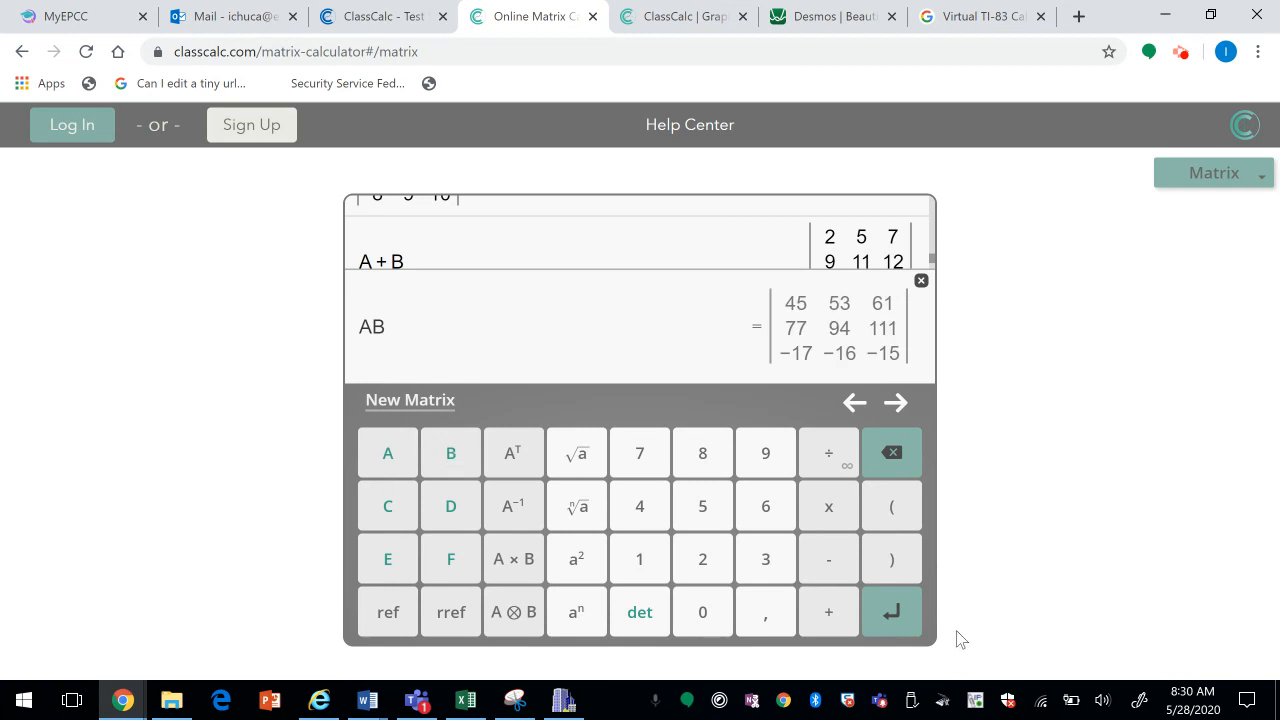
pyautogui.click(880, 617)
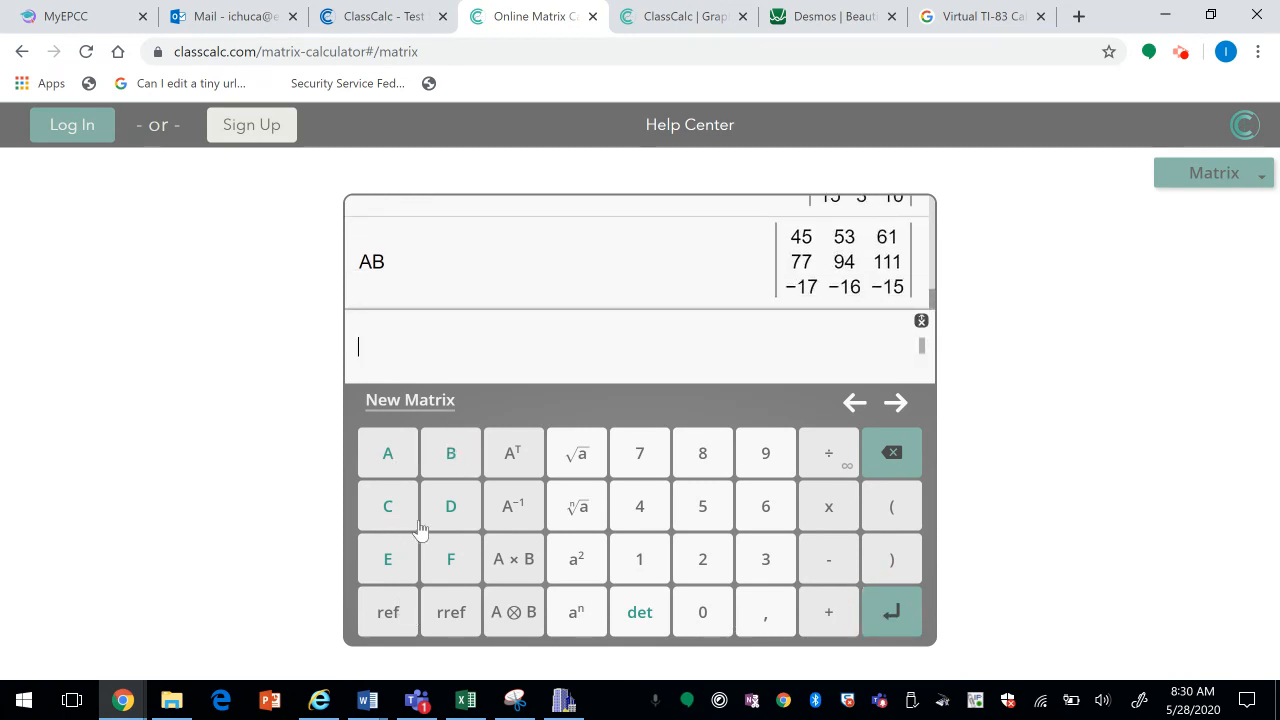
# - Create a new matrix C and size it to two rows and three columns
pyautogui.click(402, 402)
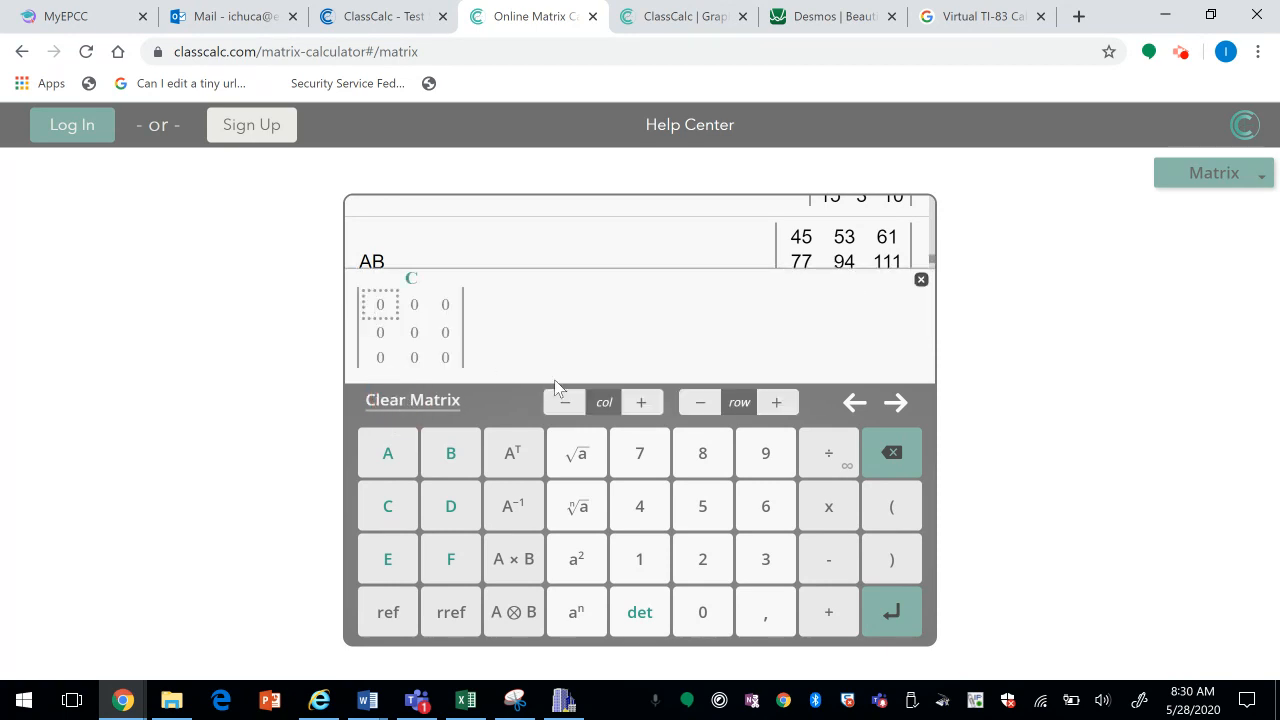
pyautogui.click(645, 405)
pyautogui.click(702, 402)
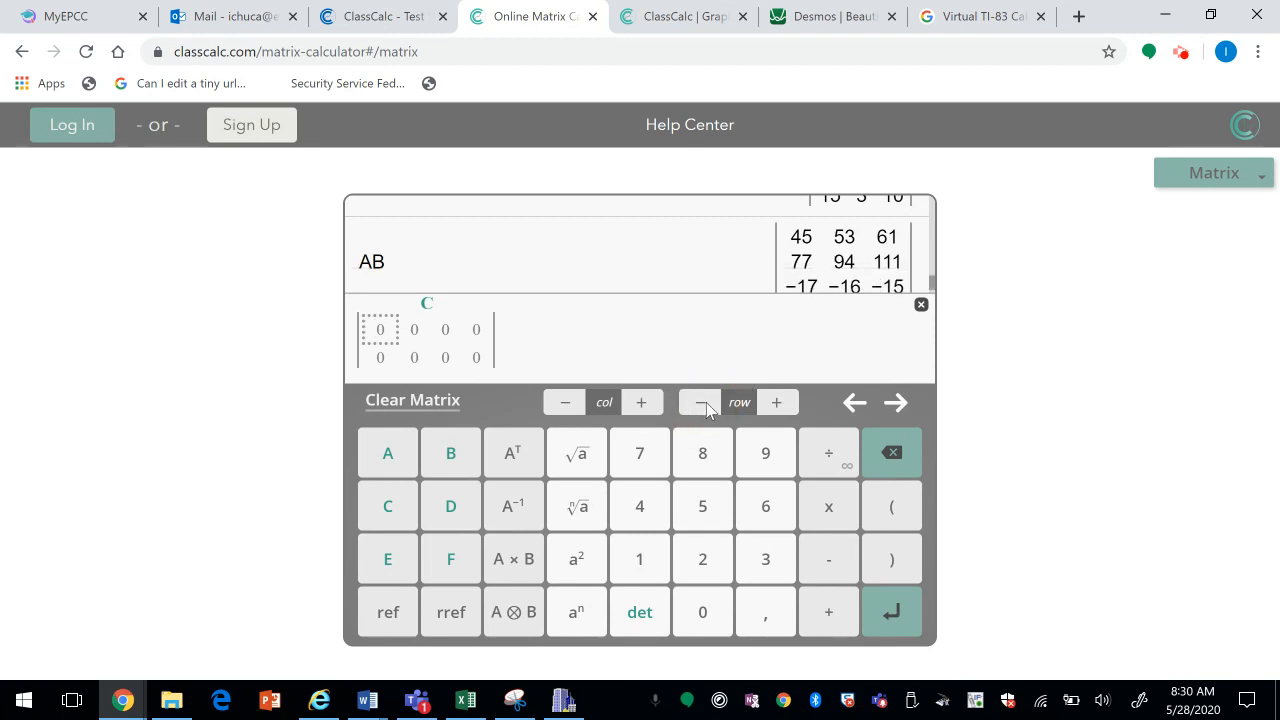
pyautogui.click(564, 408)
# - Fill matrix C with the rows 1, 3, 5 and −2, 8, 10, and submit it
pyautogui.click(381, 333)
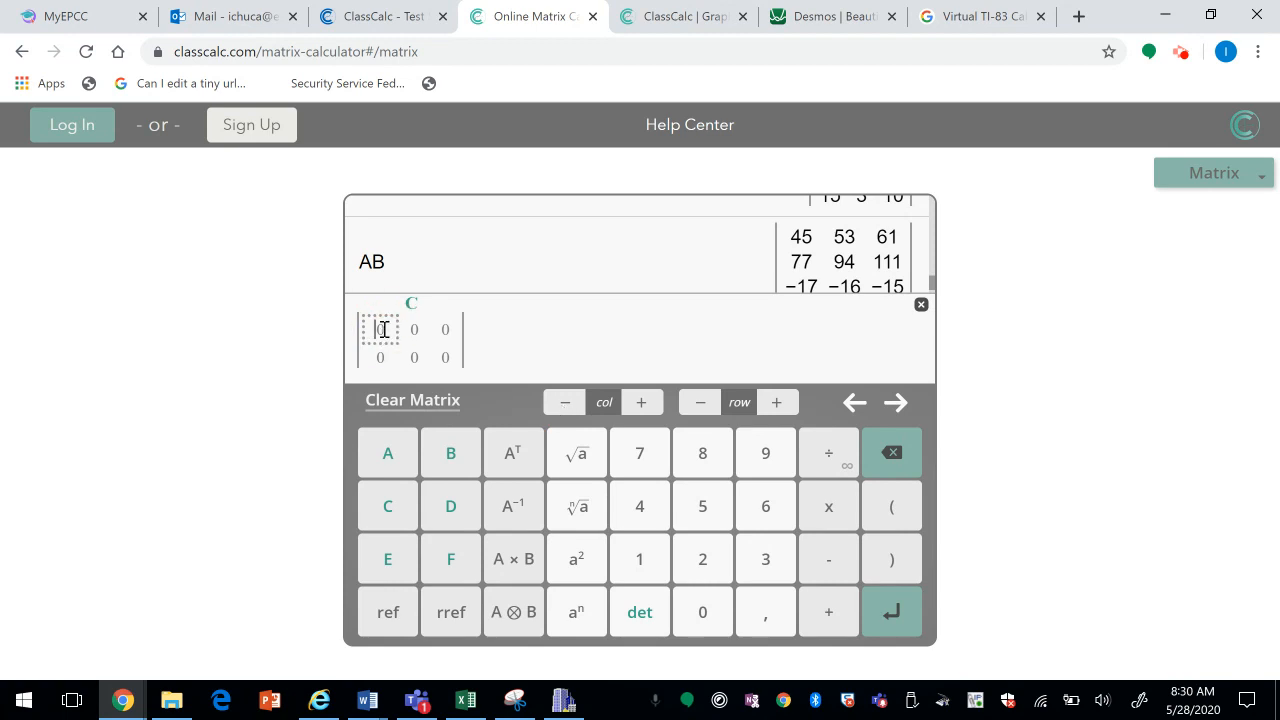
pyautogui.write('1')
pyautogui.click(414, 330)
pyautogui.write('3')
pyautogui.click(446, 332)
pyautogui.write('5')
pyautogui.click(380, 357)
pyautogui.write('-2')
pyautogui.click(419, 355)
pyautogui.write('8')
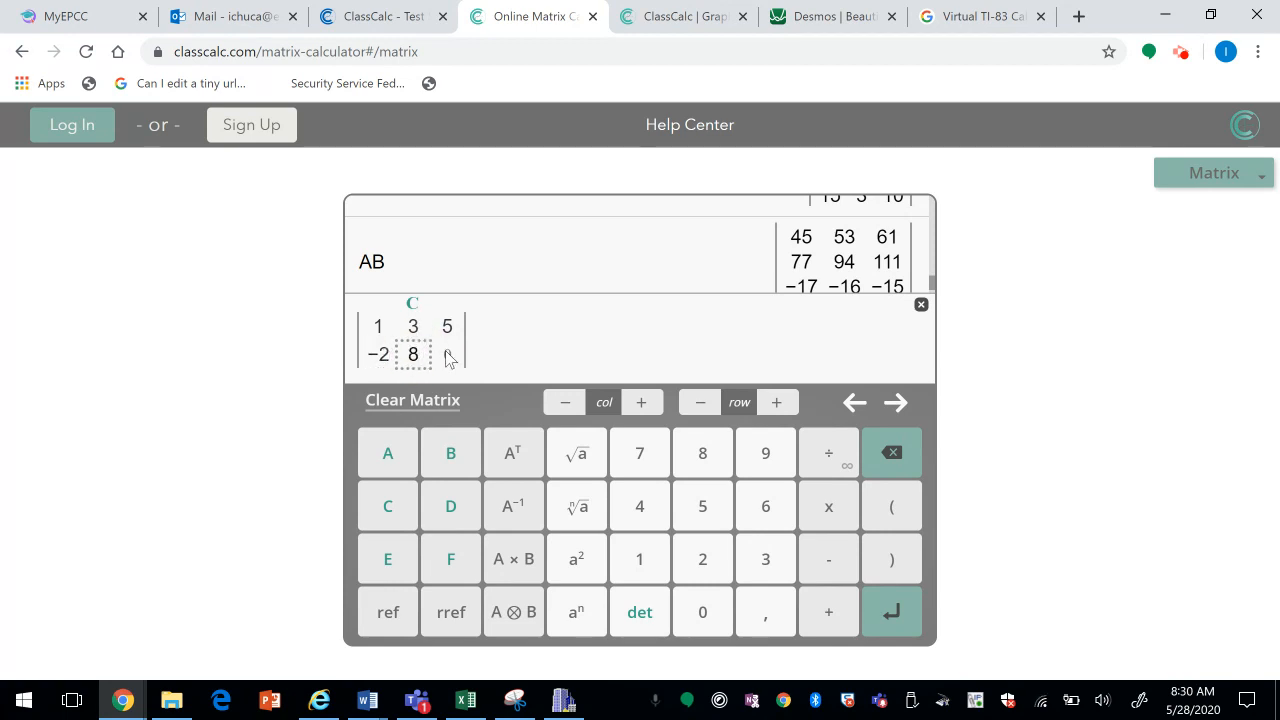
pyautogui.click(450, 356)
pyautogui.write('10')
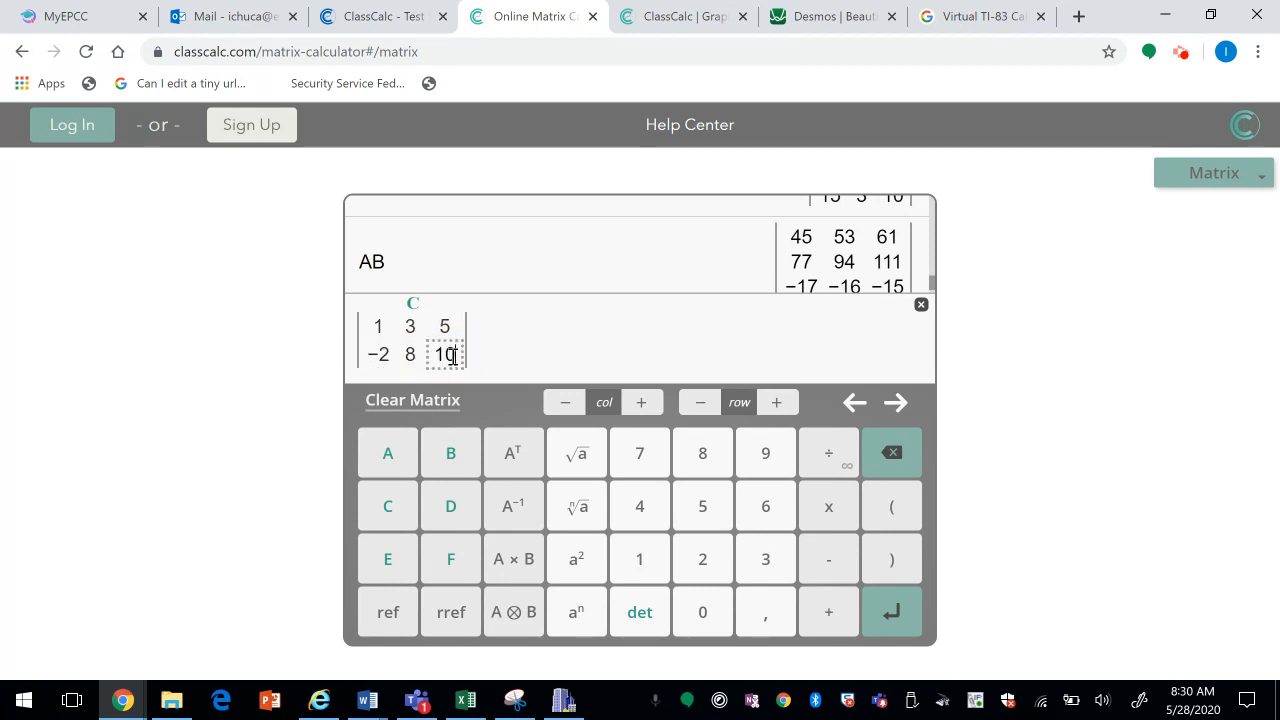
pyautogui.press('Return')
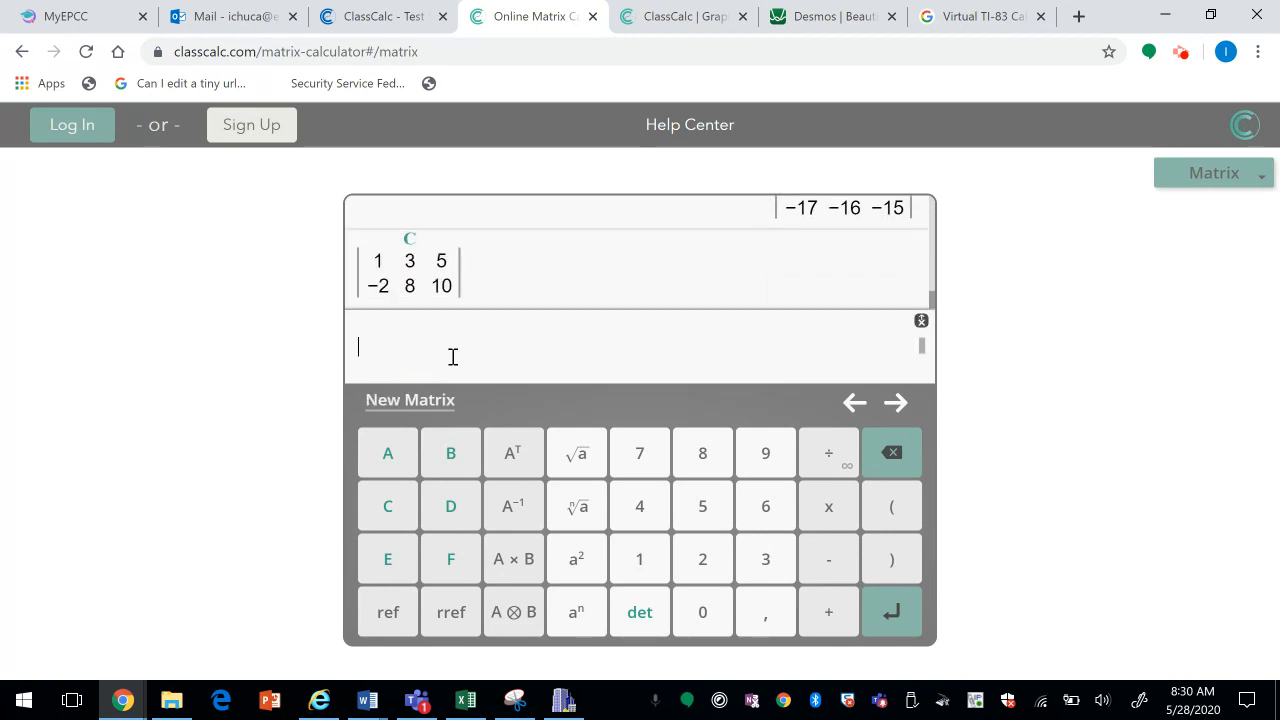
# - Compute the reduced row echelon form of matrix C
pyautogui.click(451, 614)
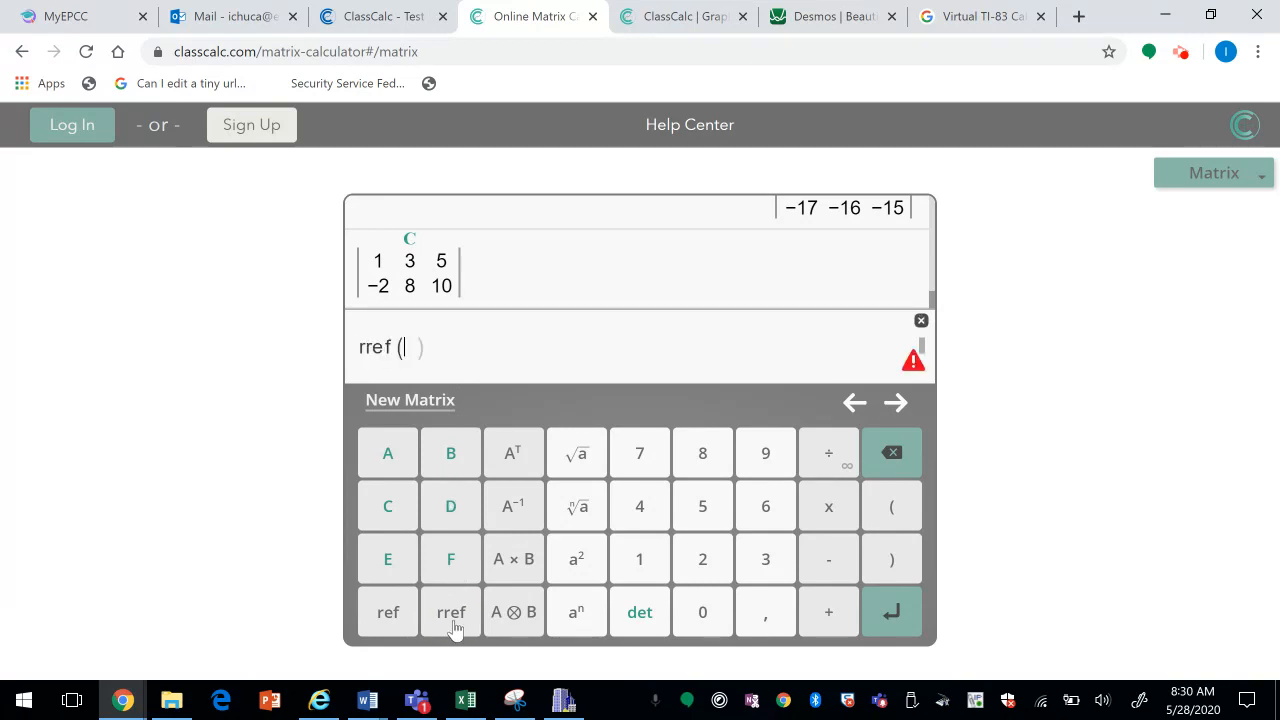
pyautogui.write('C')
pyautogui.press('Return')
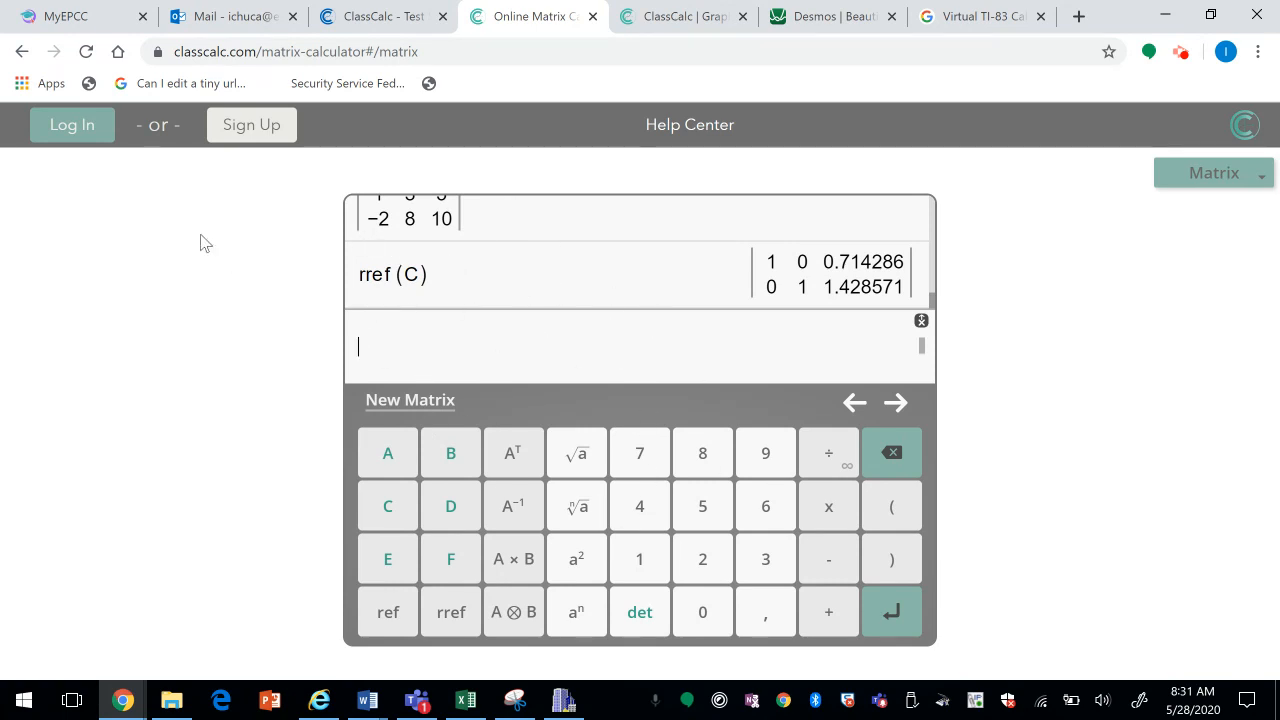
# - Switch from the matrix calculator to the scientific calculator
pyautogui.click(1226, 174)
pyautogui.click(1192, 210)
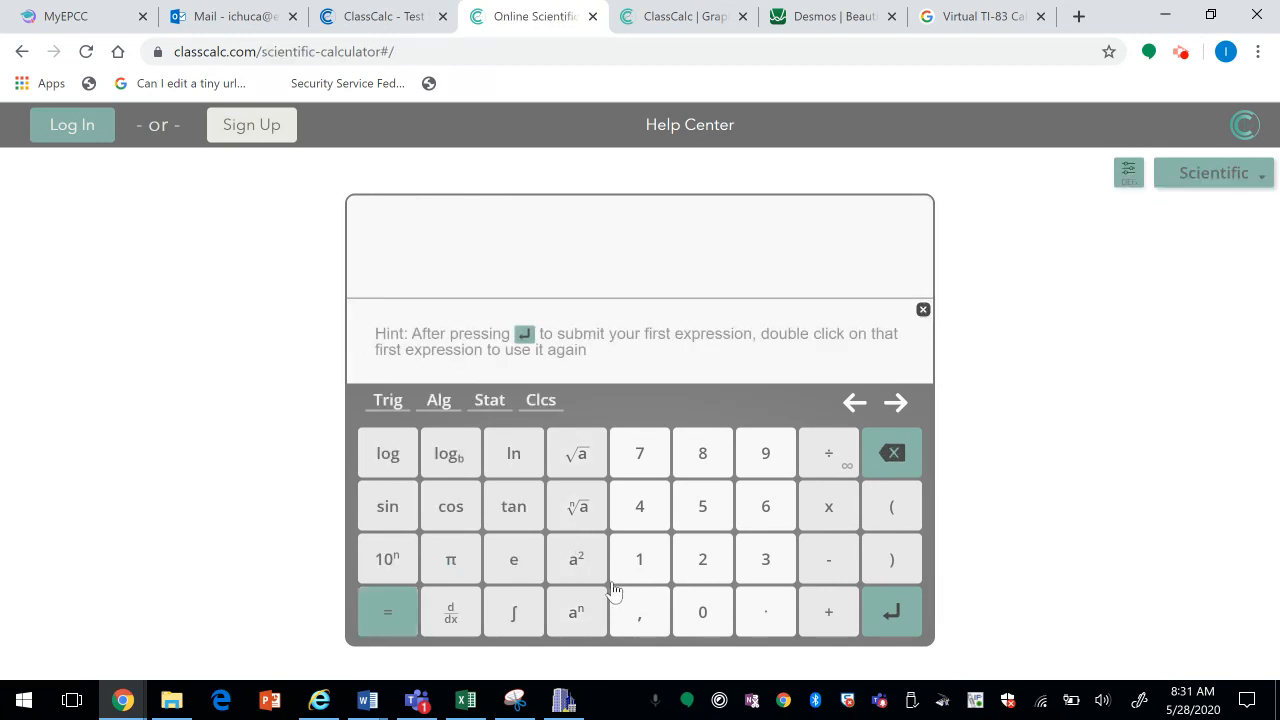
# - Compute the base-4 logarithm of 8 and submit it
pyautogui.click(460, 467)
pyautogui.write('4(')
pyautogui.click(415, 345)
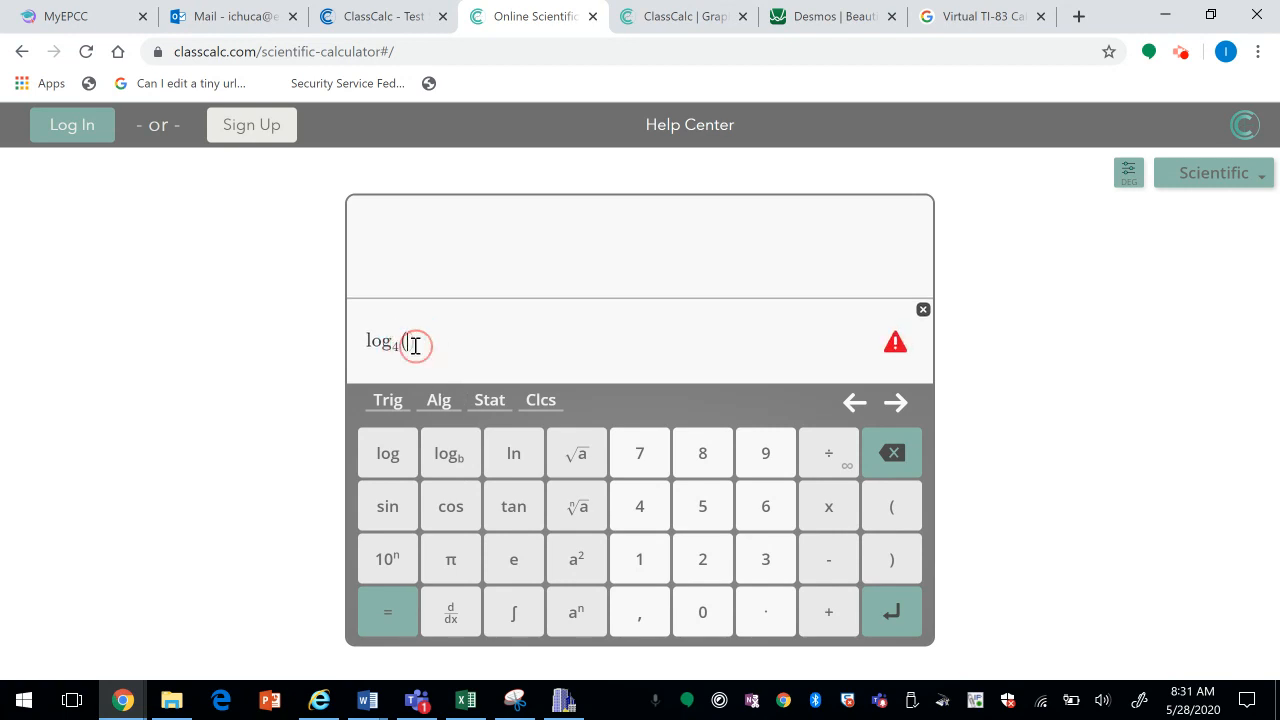
pyautogui.write('8')
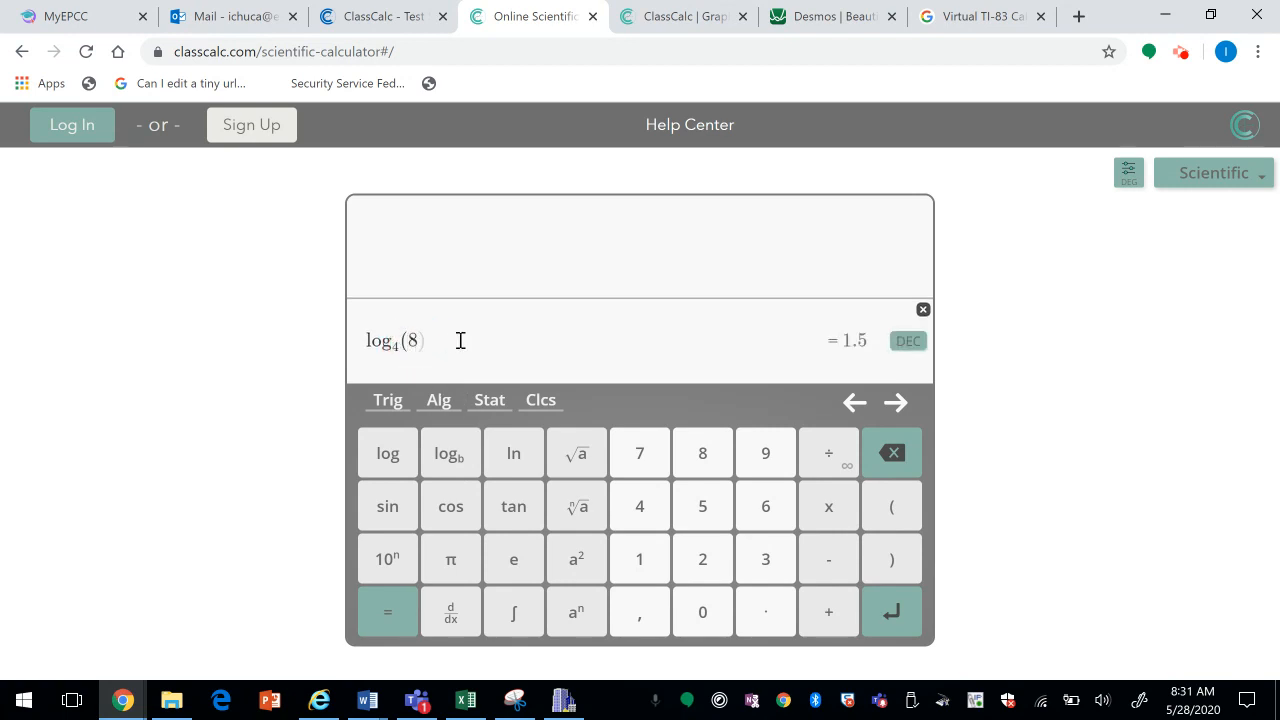
pyautogui.press('Return')
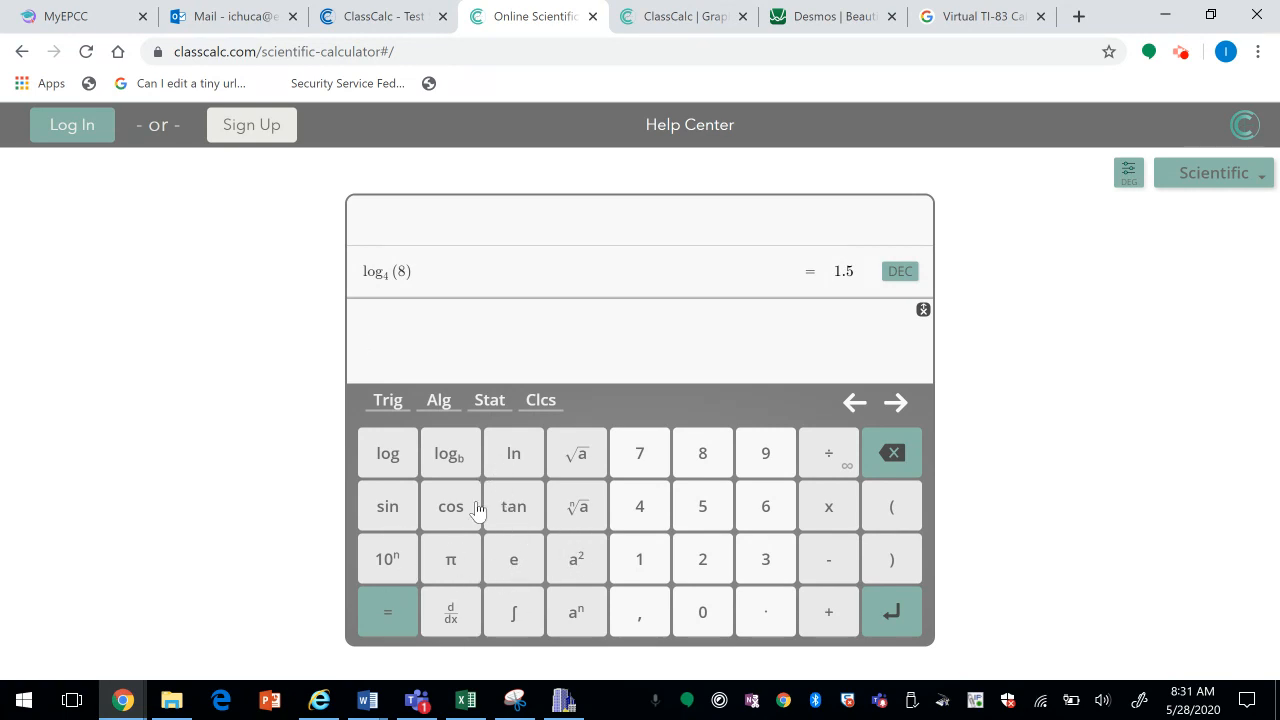
# - Look through the statistics and algebra functions the scientific calculator offers
pyautogui.click(487, 405)
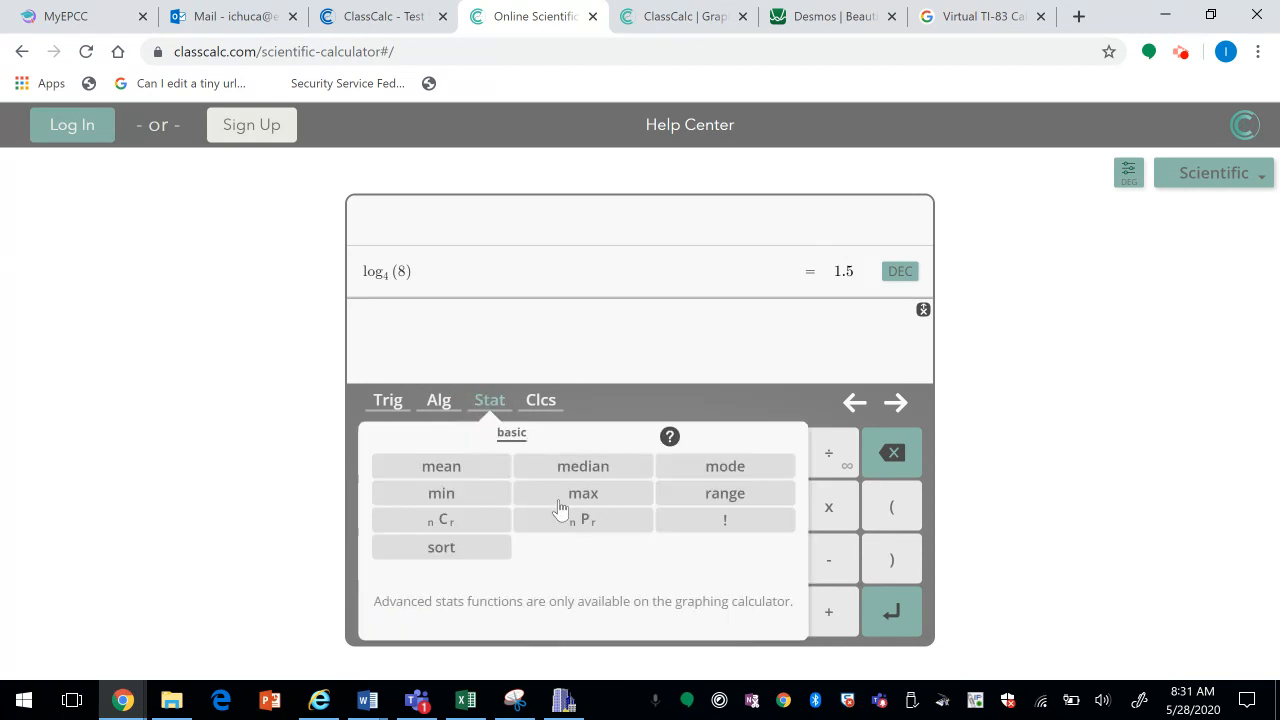
pyautogui.click(439, 405)
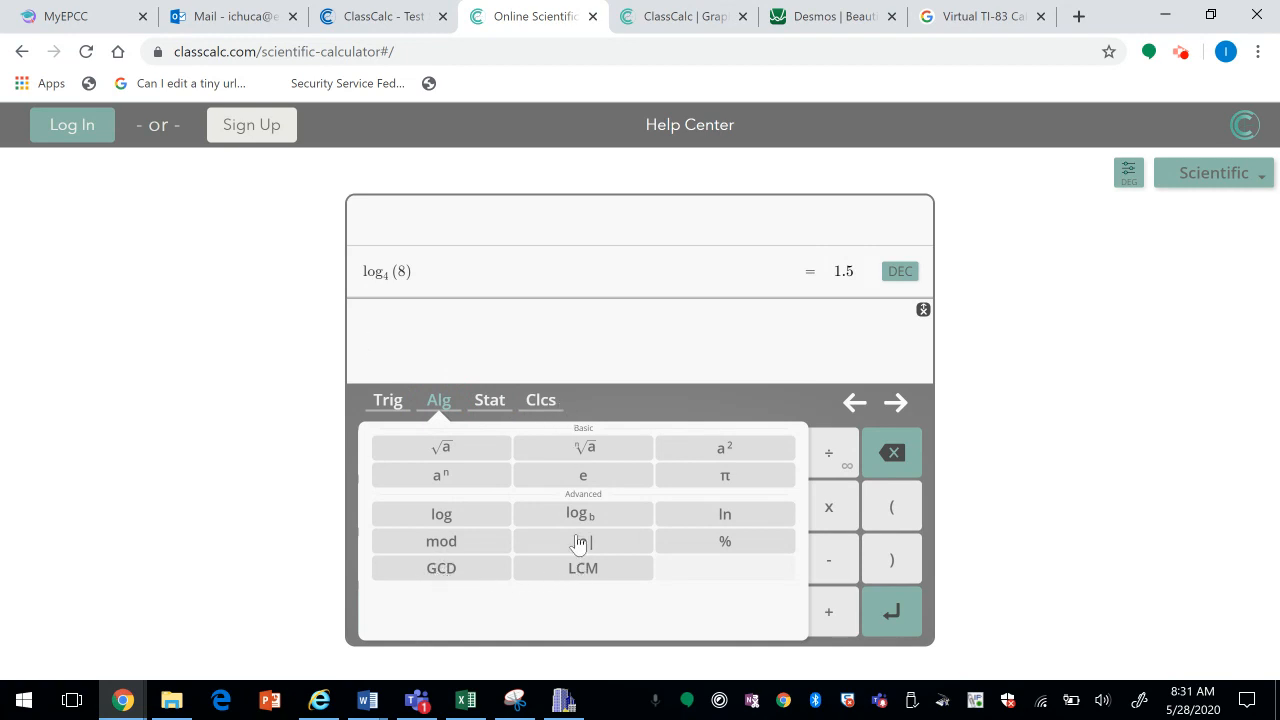
pyautogui.click(497, 408)
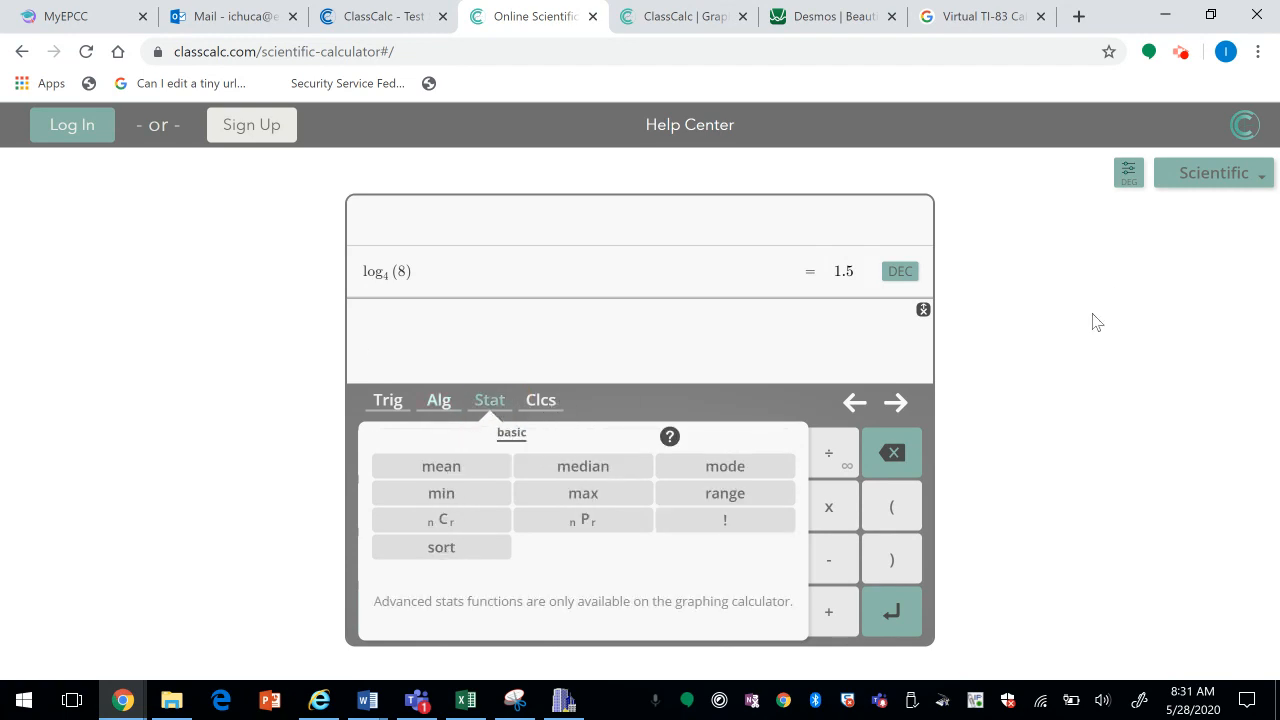
# - Switch to Desmos, start its graphing calculator, and graph x² and −x² as separate expressions
pyautogui.click(838, 22)
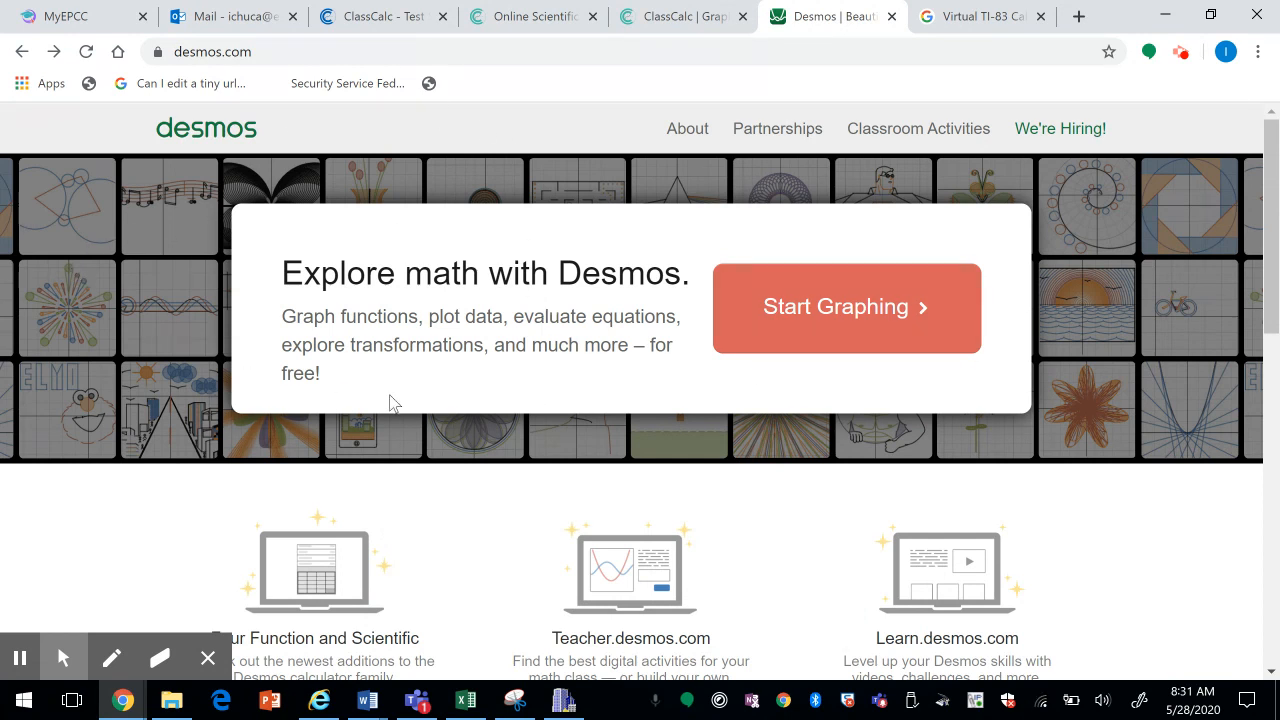
pyautogui.click(849, 328)
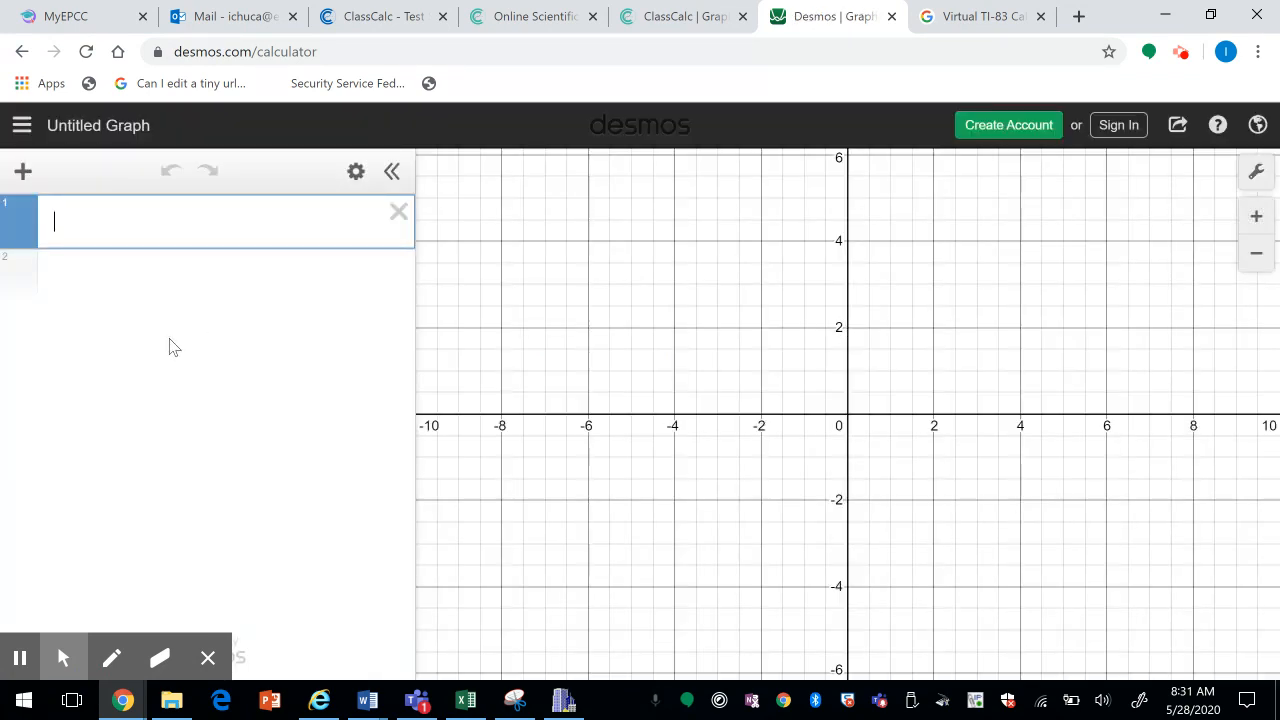
pyautogui.write('x^2')
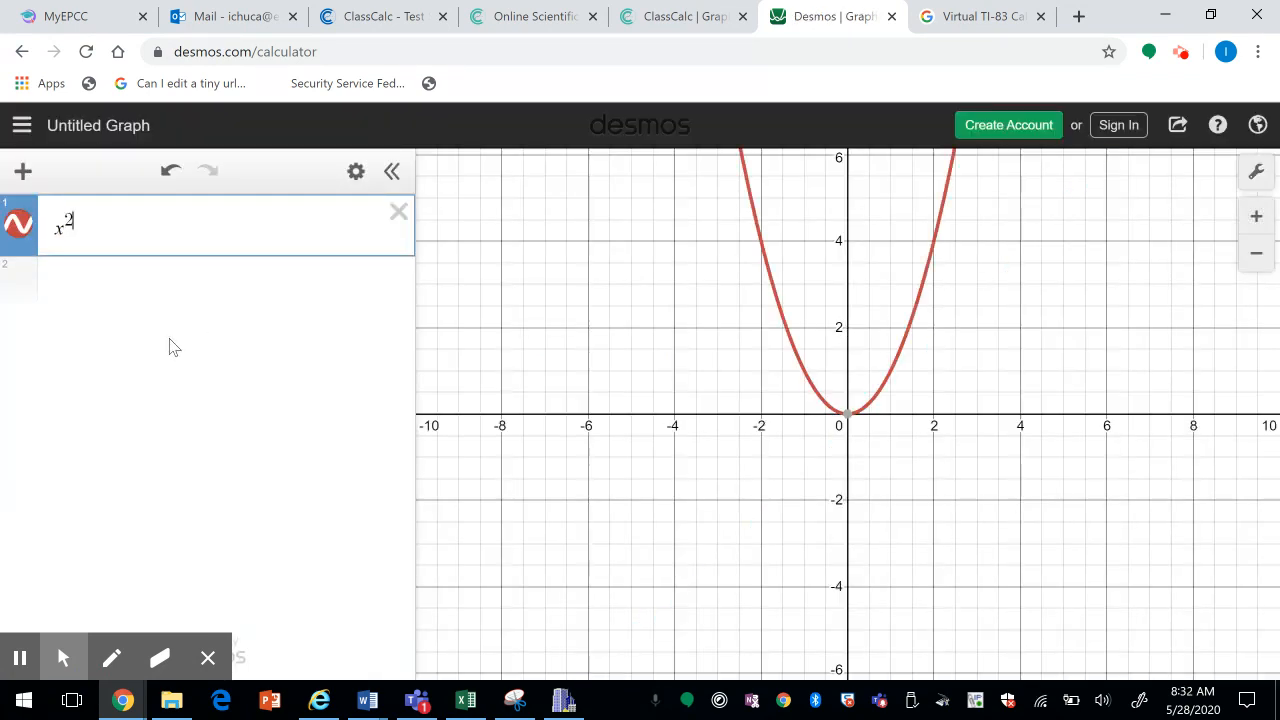
pyautogui.press('Return')
pyautogui.write('-x^2')
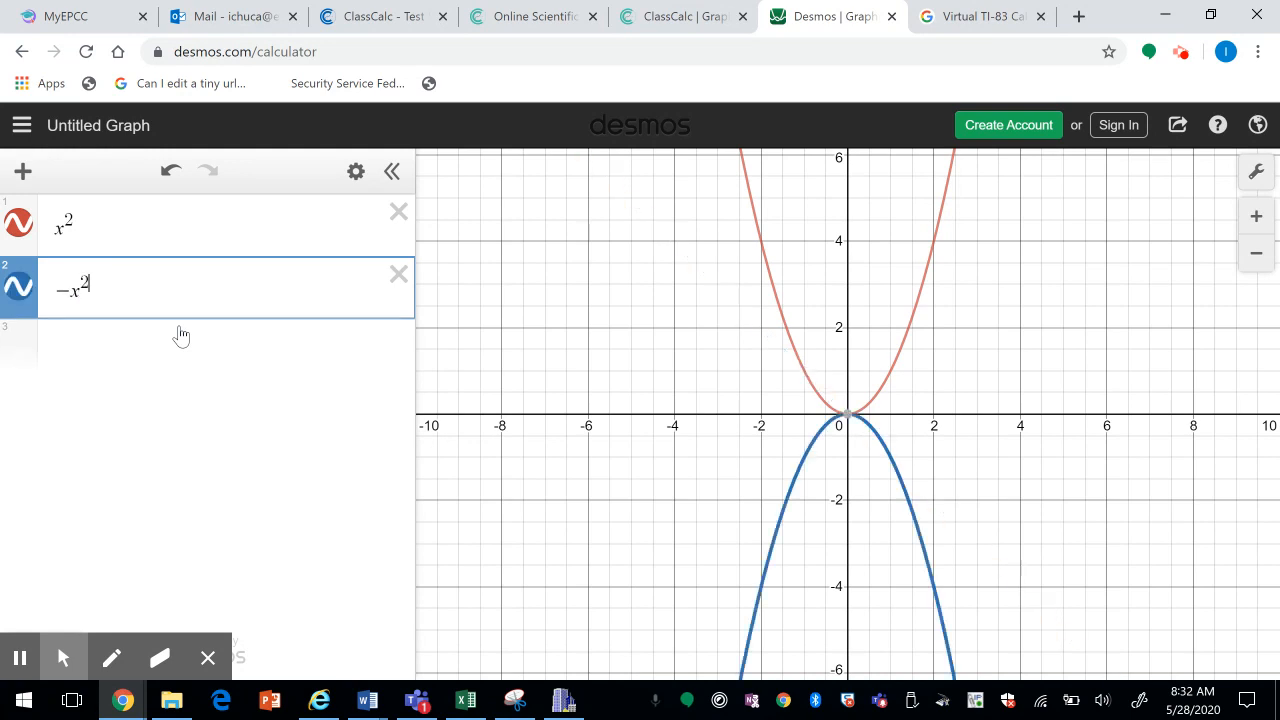
pyautogui.press('Return')
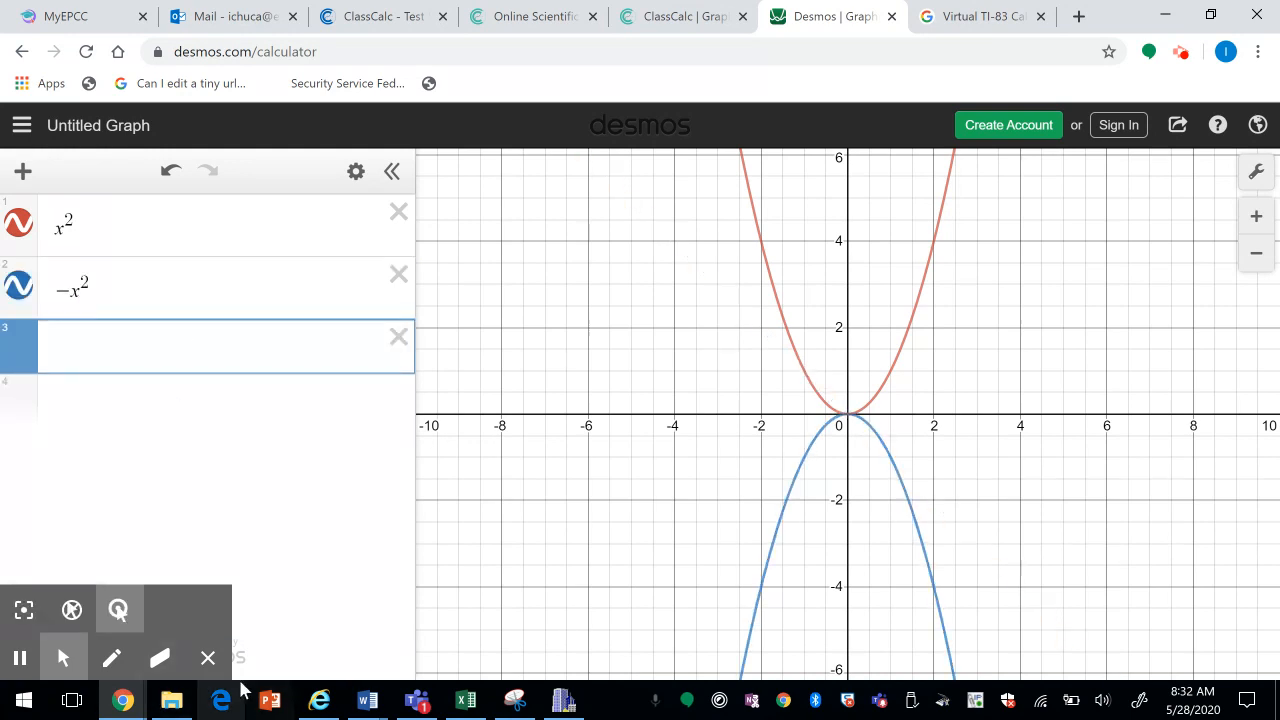
# - Show the on-screen math keypad and hide it again
pyautogui.click(208, 660)
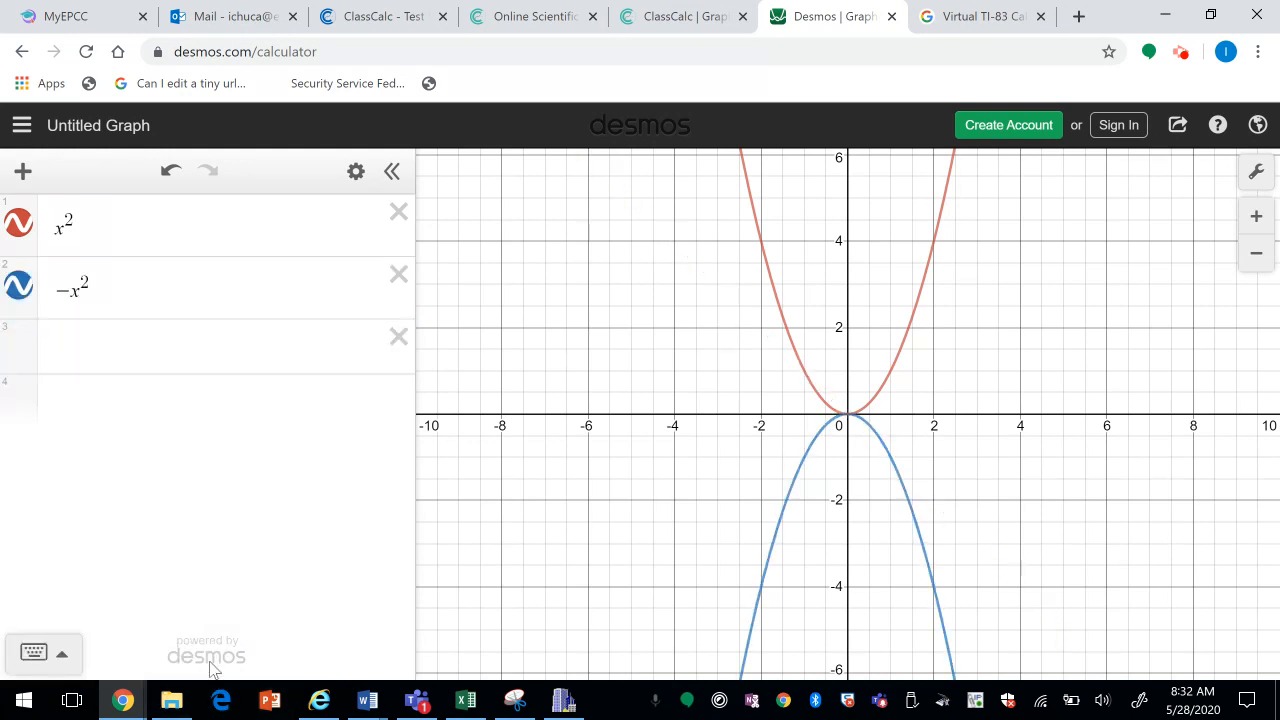
pyautogui.click(62, 664)
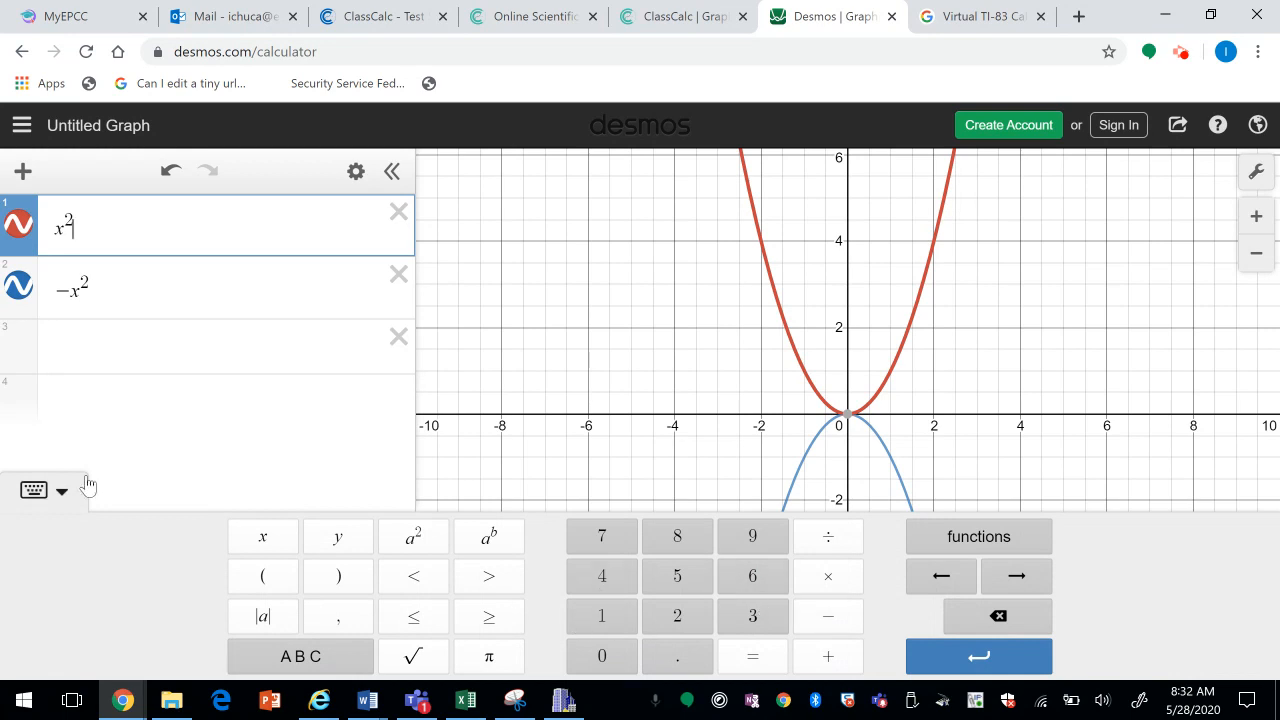
pyautogui.click(62, 494)
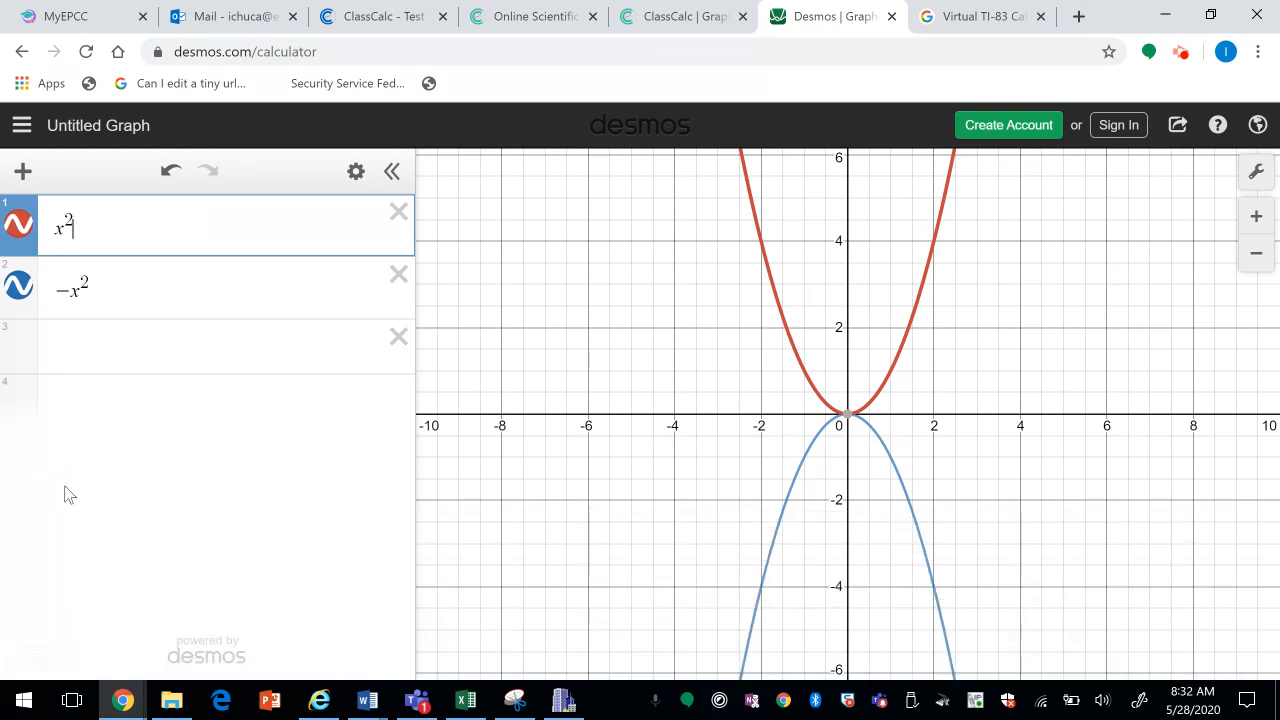
# - Graph the inequality y > 4x + 3 and delete the x² and −x² expressions
pyautogui.click(72, 345)
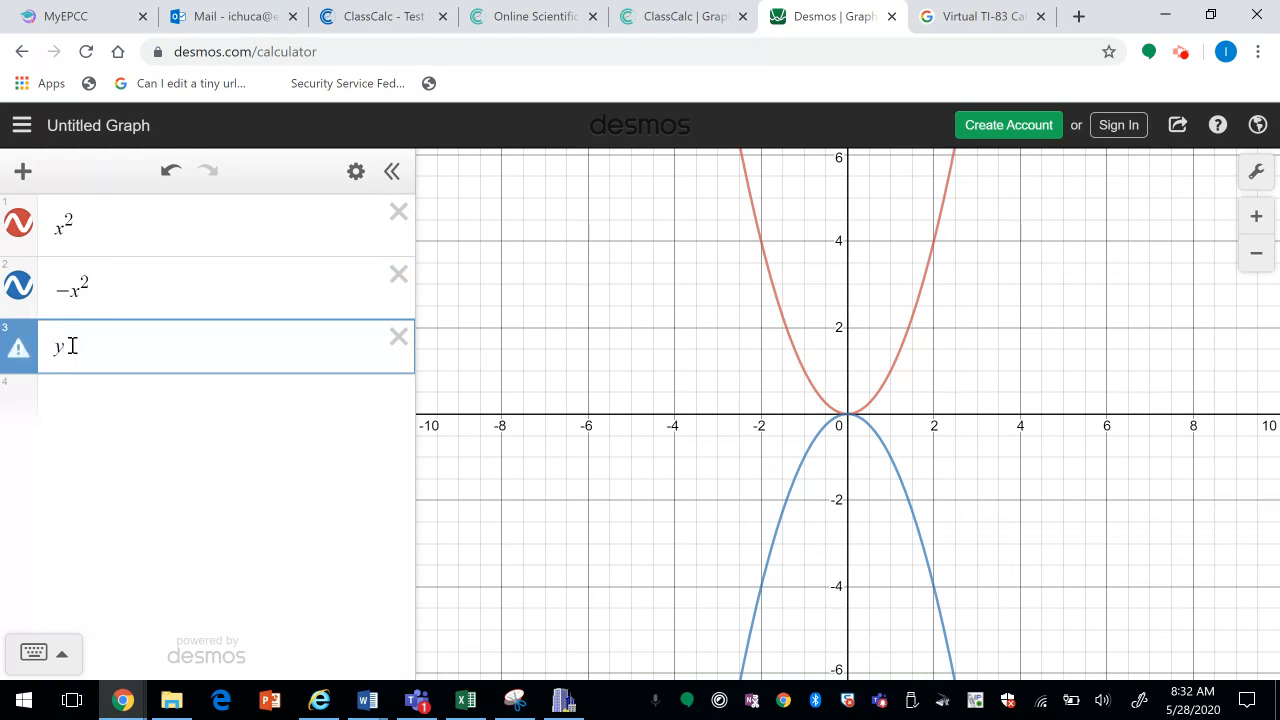
pyautogui.write('y > 4x + 3')
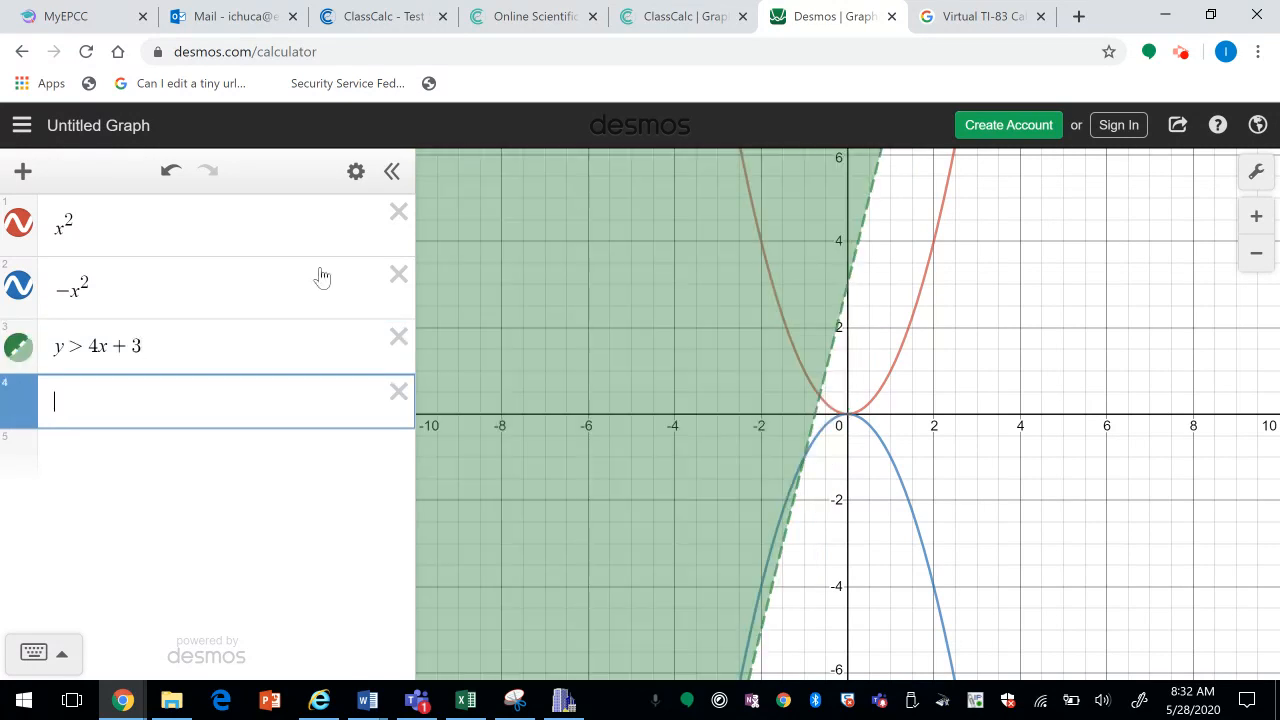
pyautogui.click(398, 274)
pyautogui.click(398, 214)
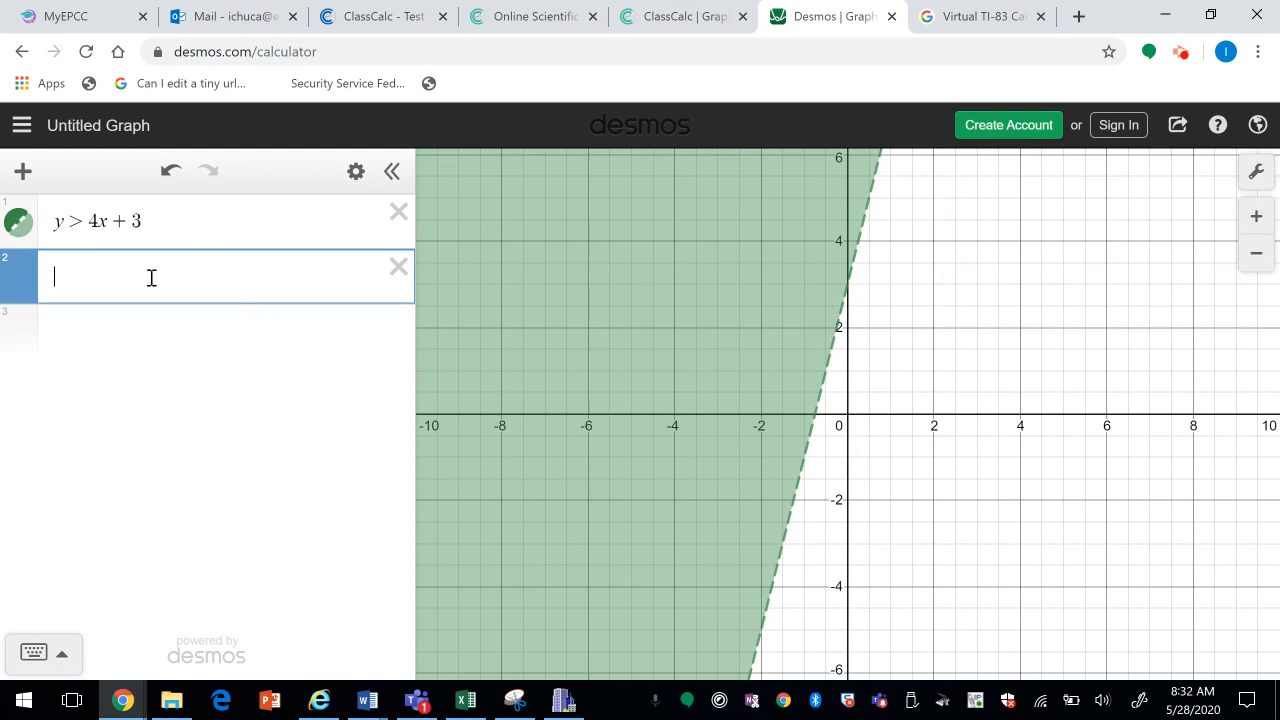
# - Graph the inequality x² + y² > 5 as a second expression
pyautogui.write('x^2')
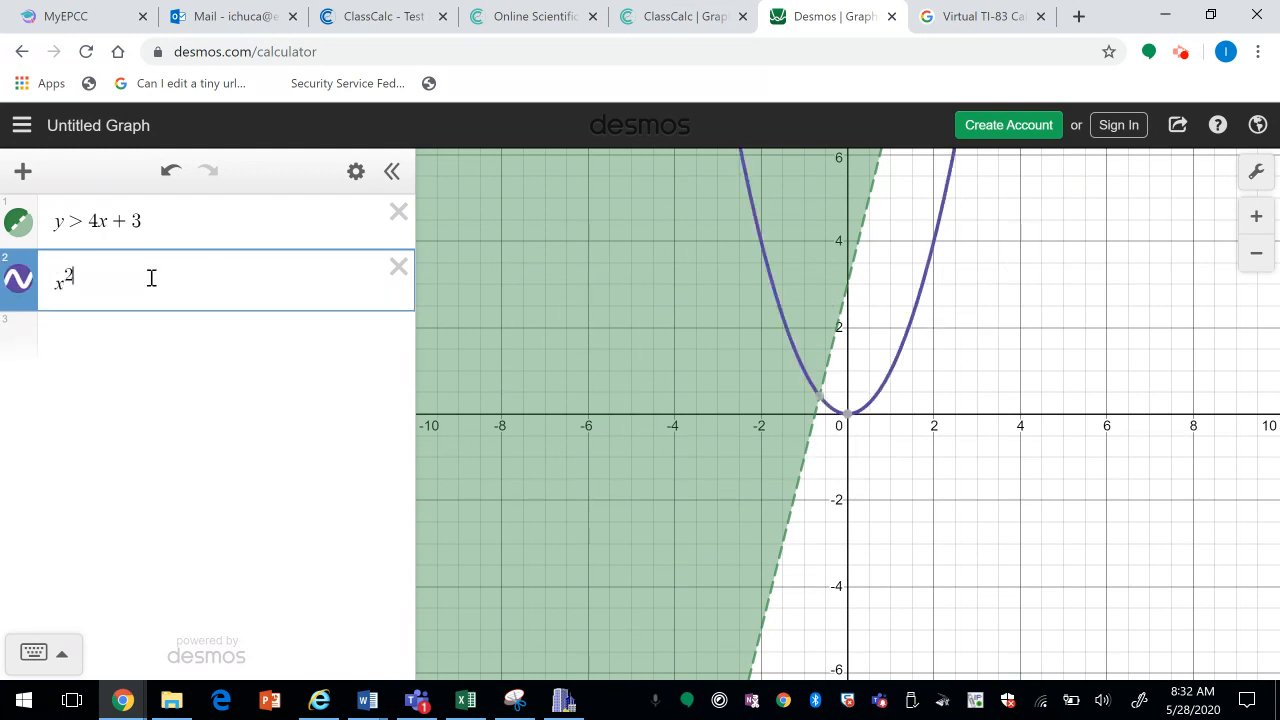
pyautogui.write('+y')
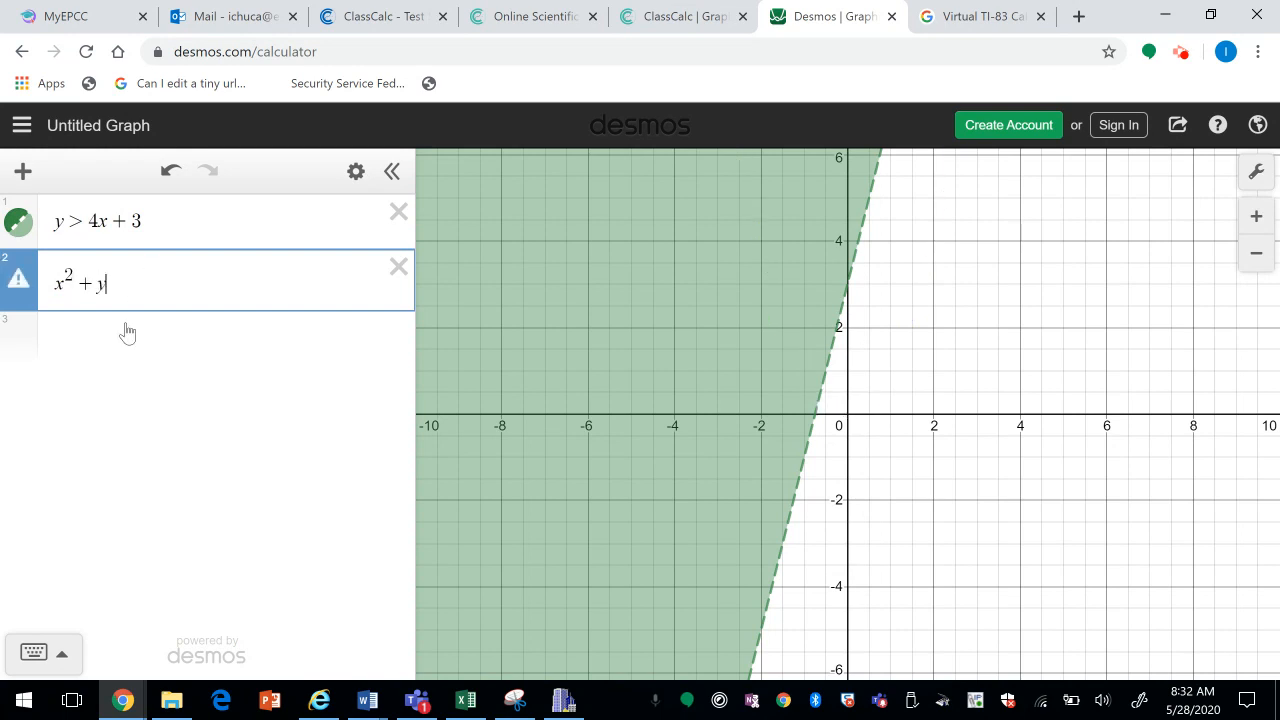
pyautogui.write('^2>5')
pyautogui.press('Return')
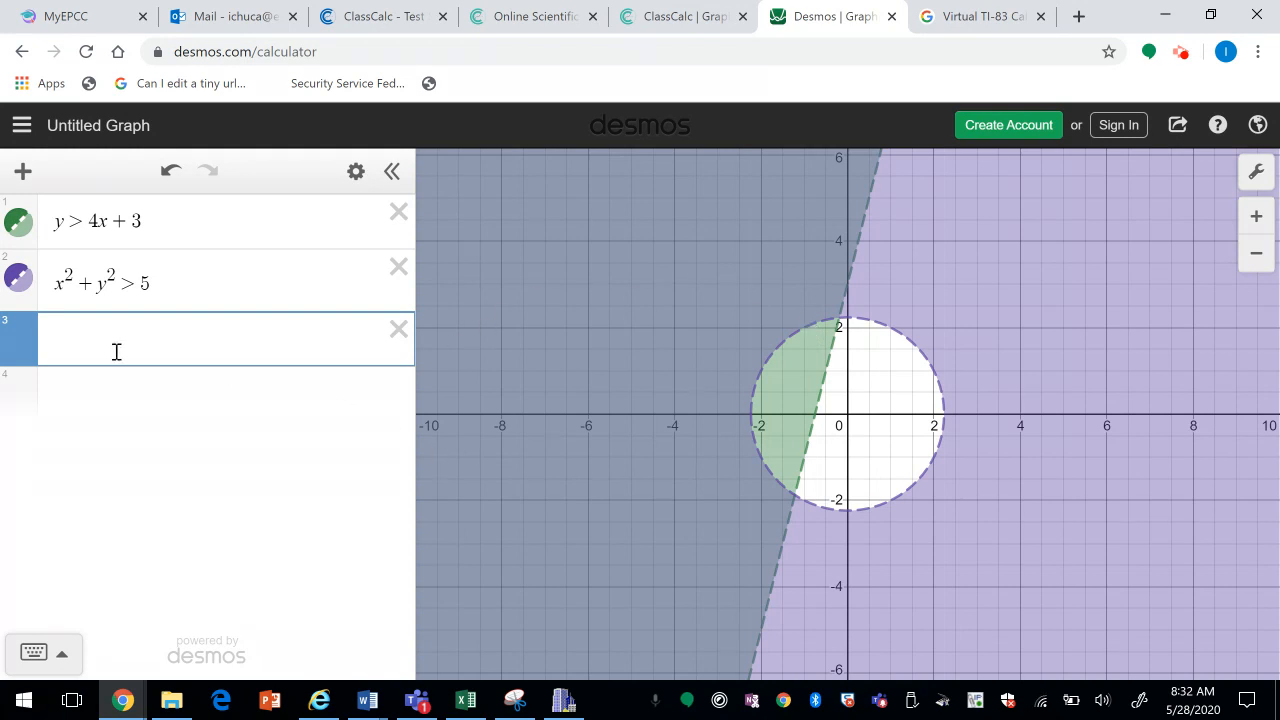
# - Add a table below the inequalities and fill it with the points (1, 3) and (3, 4)
pyautogui.click(22, 178)
pyautogui.click(66, 312)
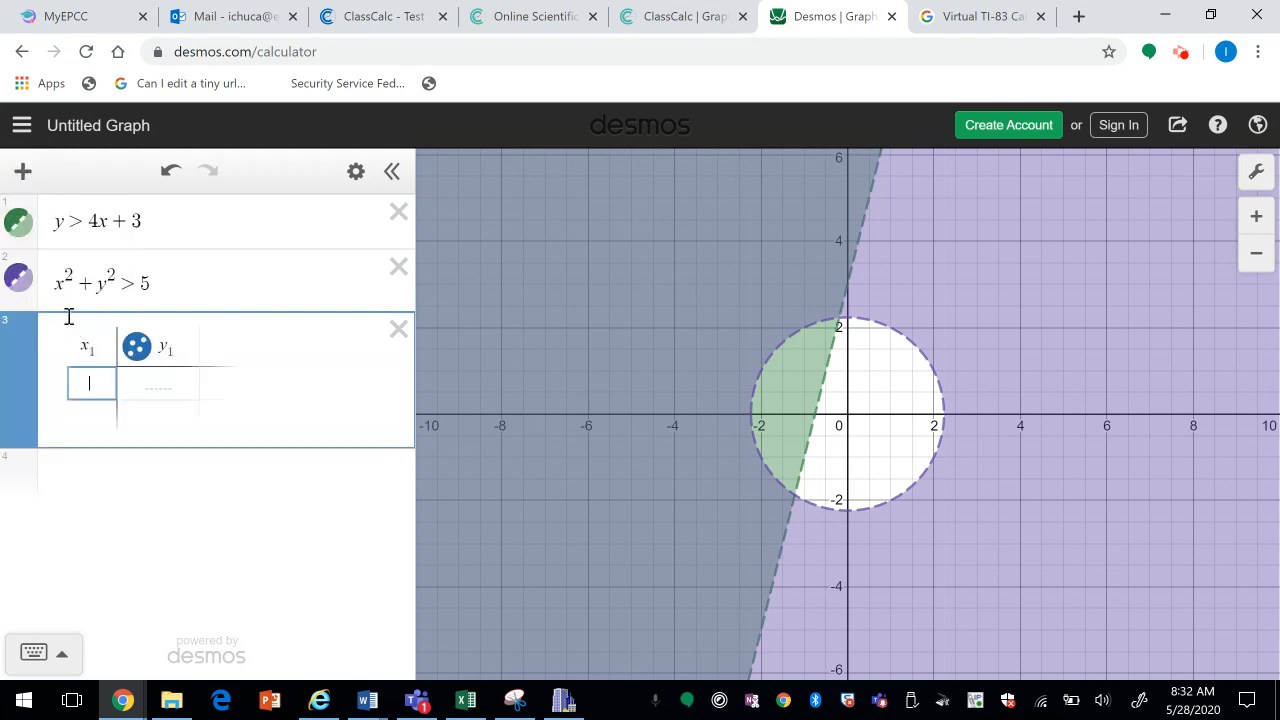
pyautogui.write('1')
pyautogui.press('Tab')
pyautogui.write('3')
pyautogui.press('Return')
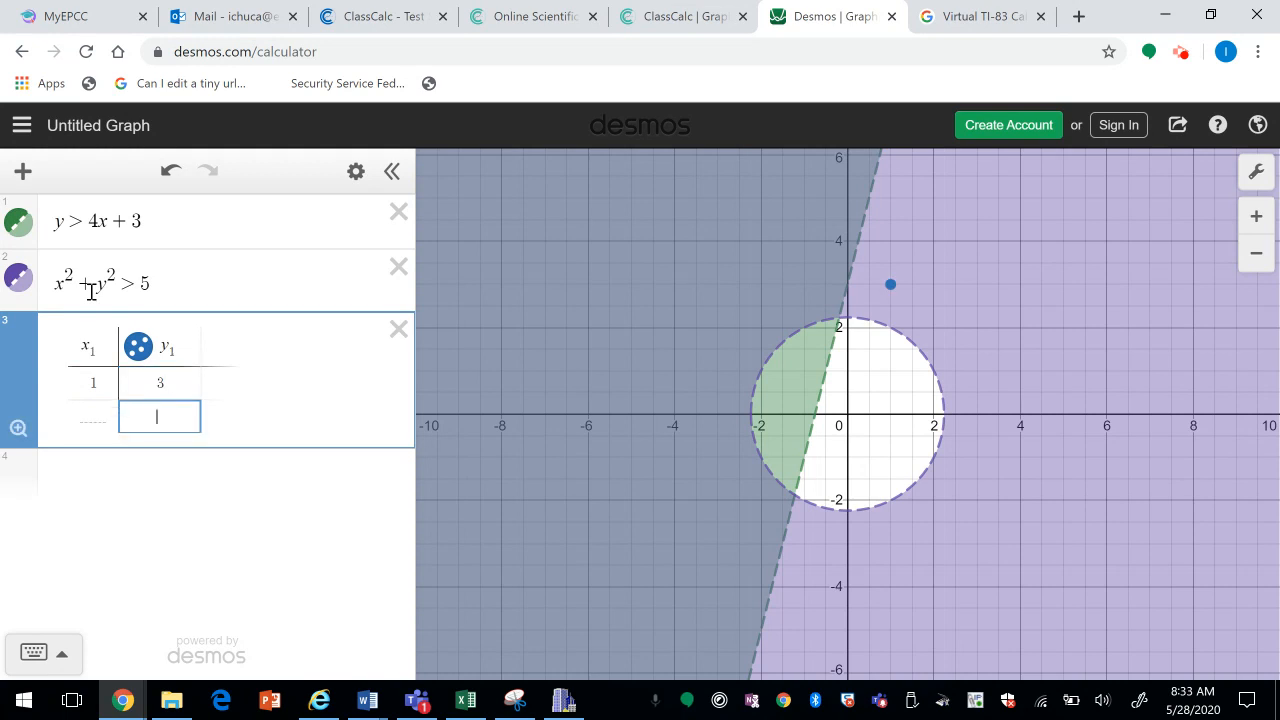
pyautogui.write('4')
pyautogui.press('Up')
pyautogui.press('Left')
pyautogui.press('Down')
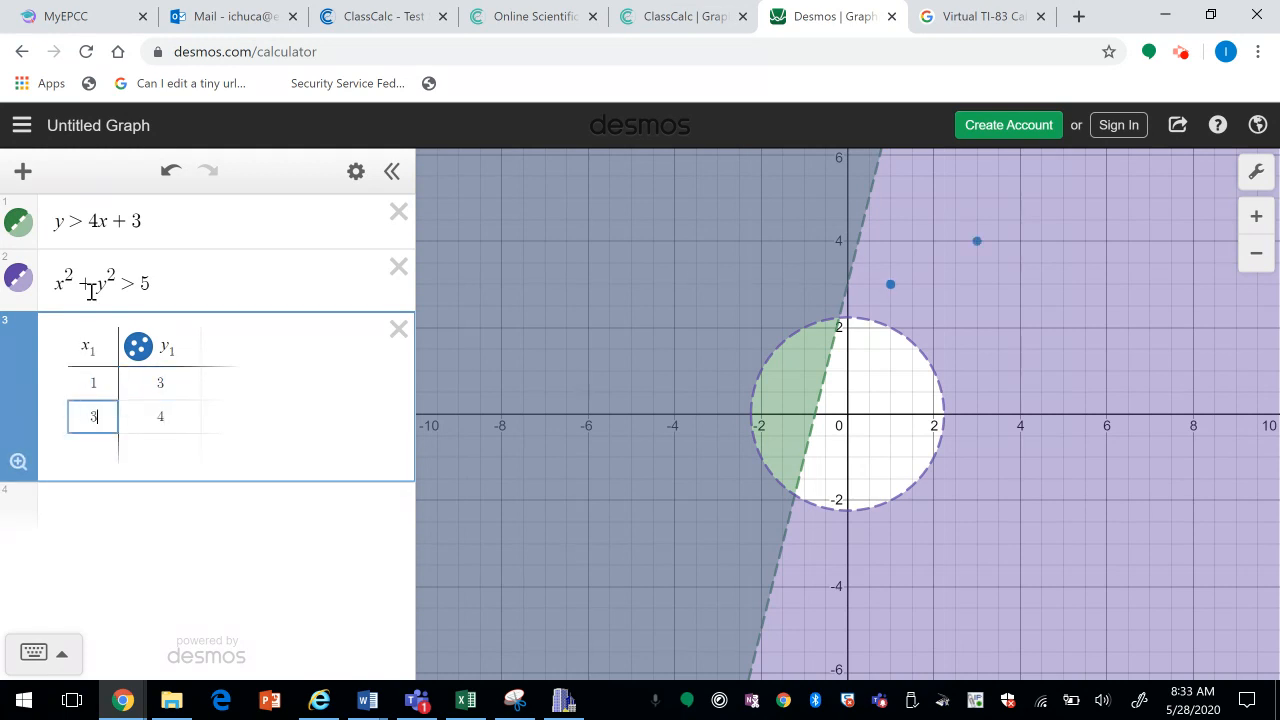
pyautogui.write('3')
pyautogui.press('Return')
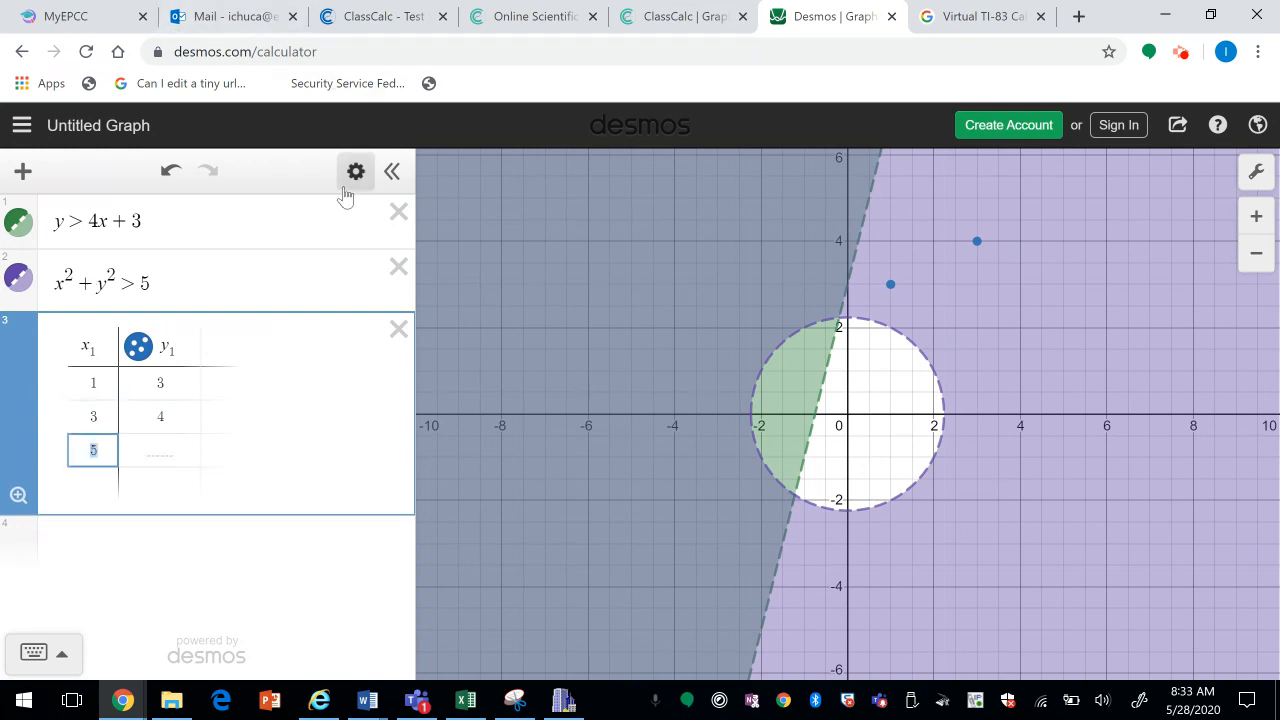
# - Delete both inequalities, and hide the table's plotted points and show them again
pyautogui.click(398, 266)
pyautogui.click(398, 212)
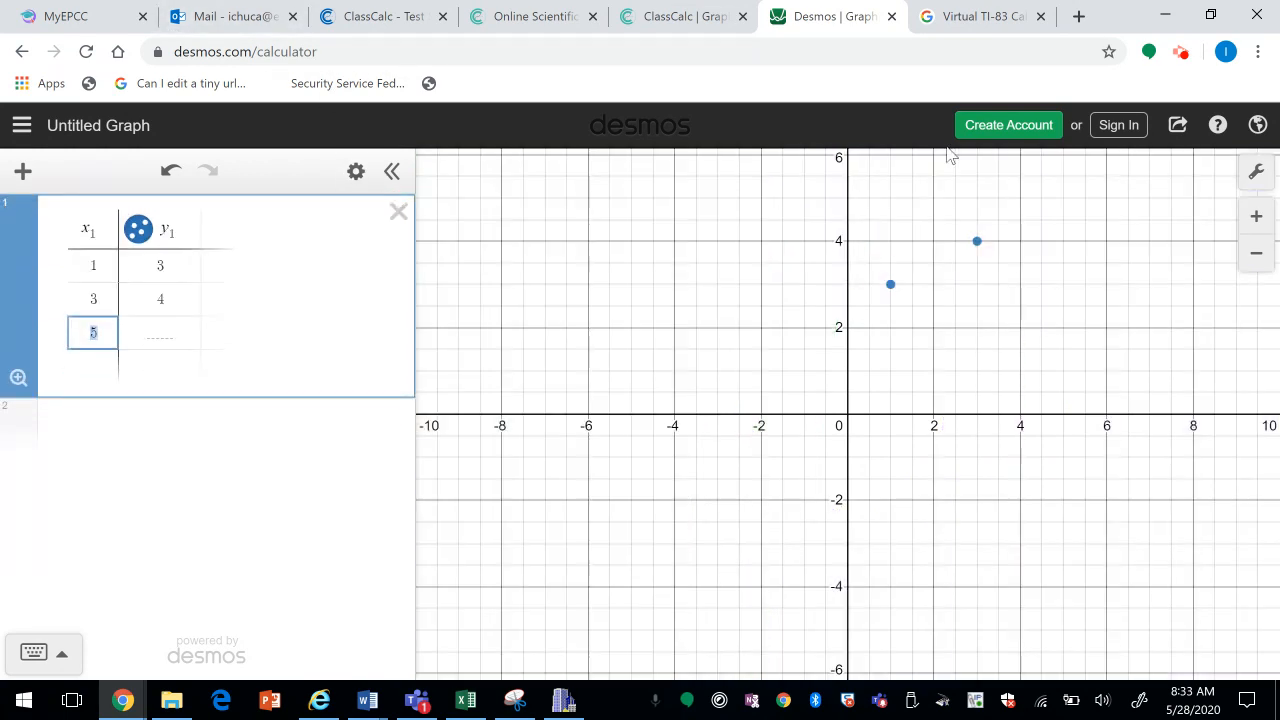
pyautogui.click(139, 238)
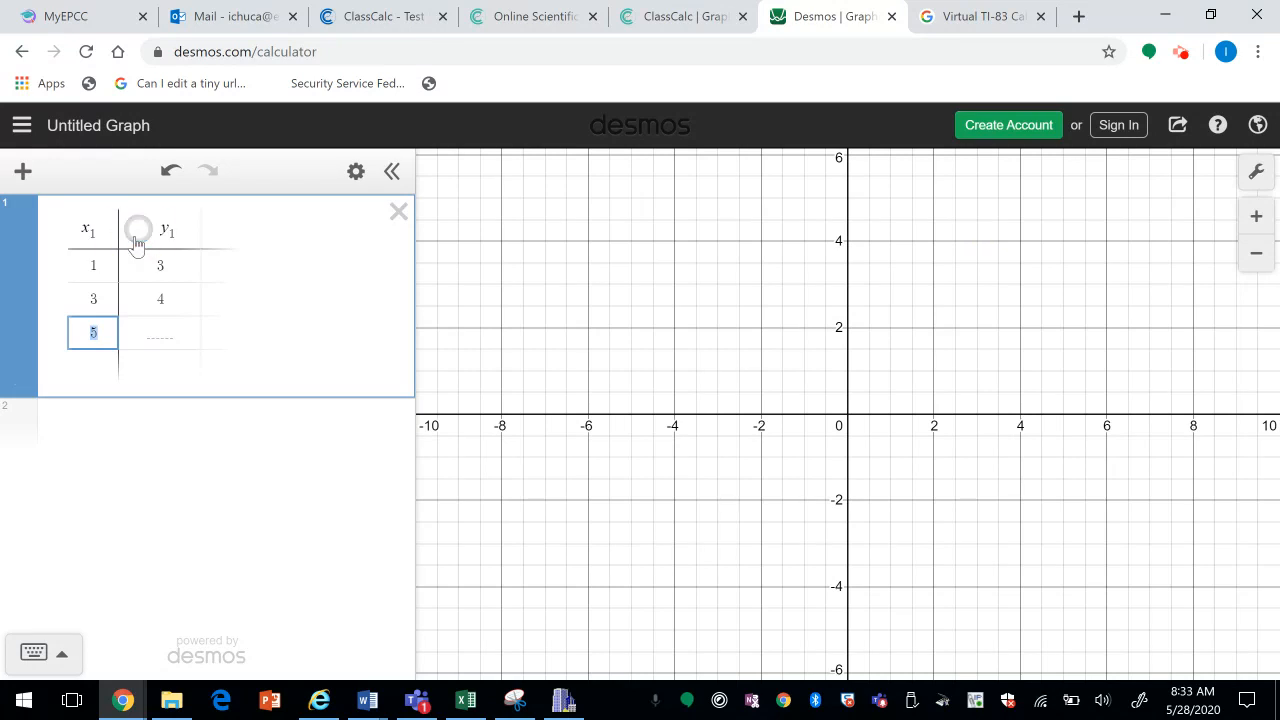
pyautogui.click(138, 238)
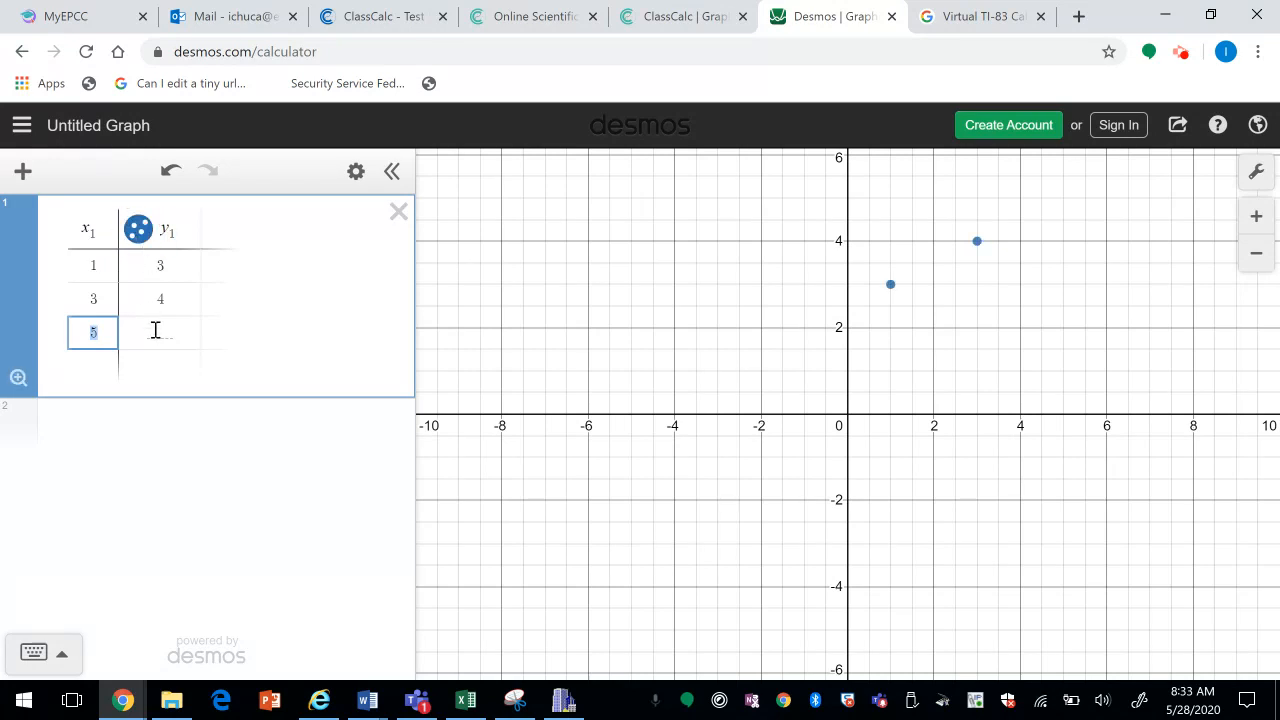
# - Insert the image a (2).JPG from the Pictures folder into the graph
pyautogui.click(23, 171)
pyautogui.click(70, 396)
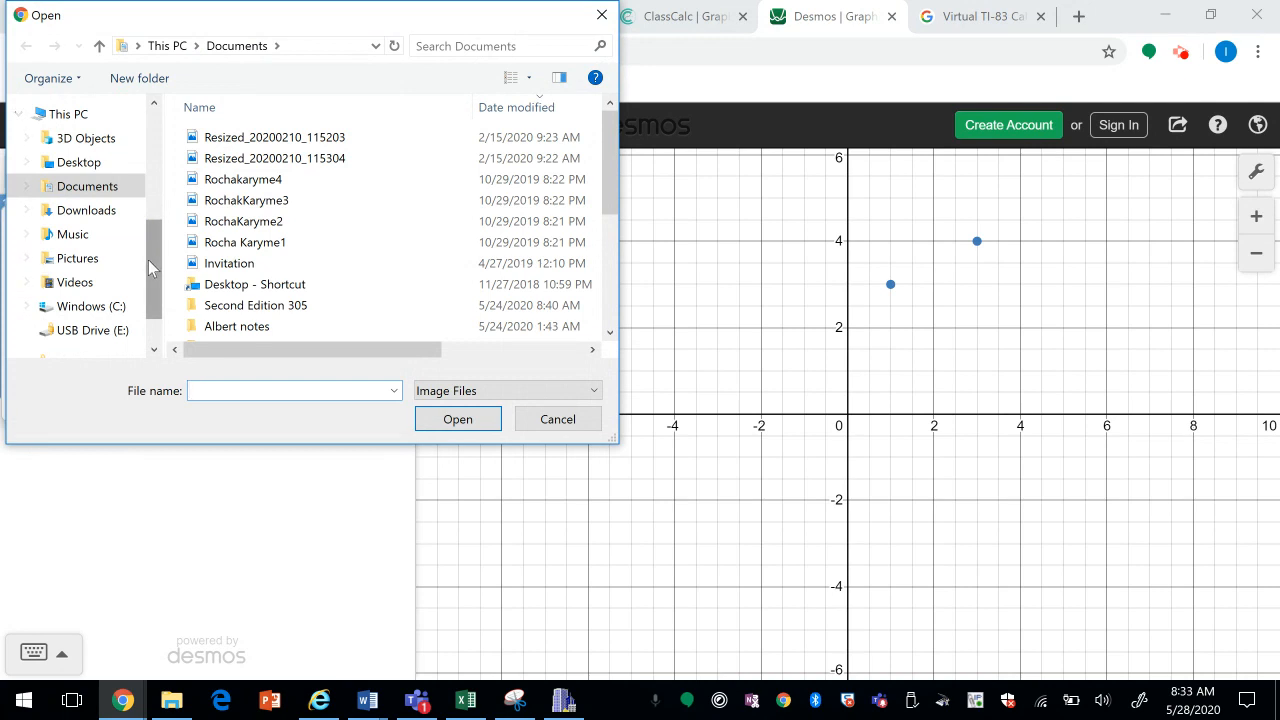
pyautogui.click(90, 264)
pyautogui.click(562, 168)
pyautogui.click(486, 423)
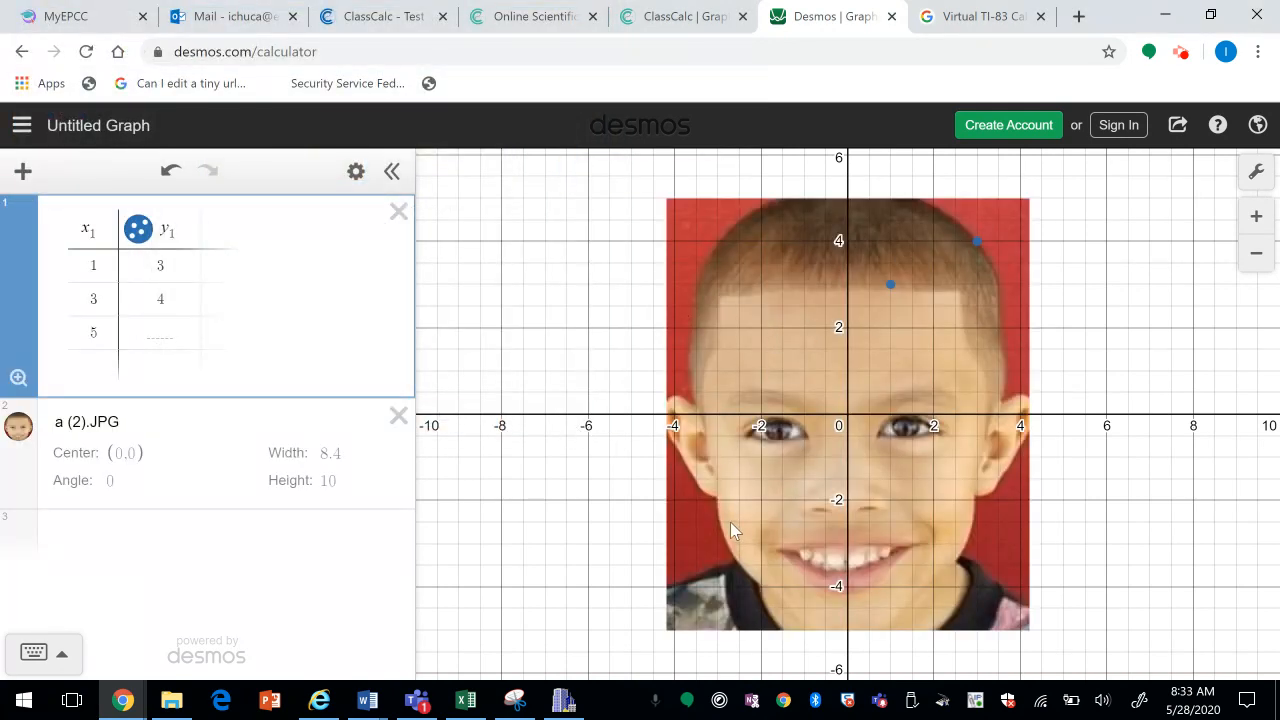
# - Delete the table of points and graph x² in a new expression above the image
pyautogui.click(398, 211)
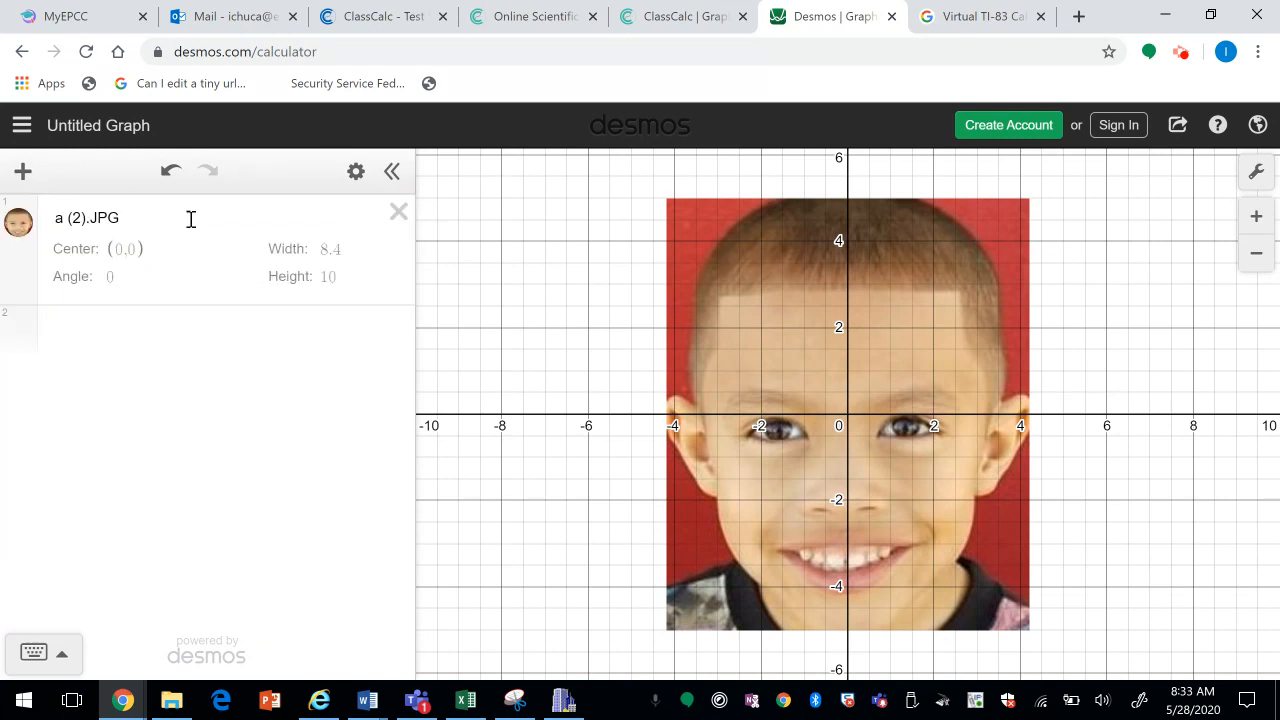
pyautogui.click(23, 171)
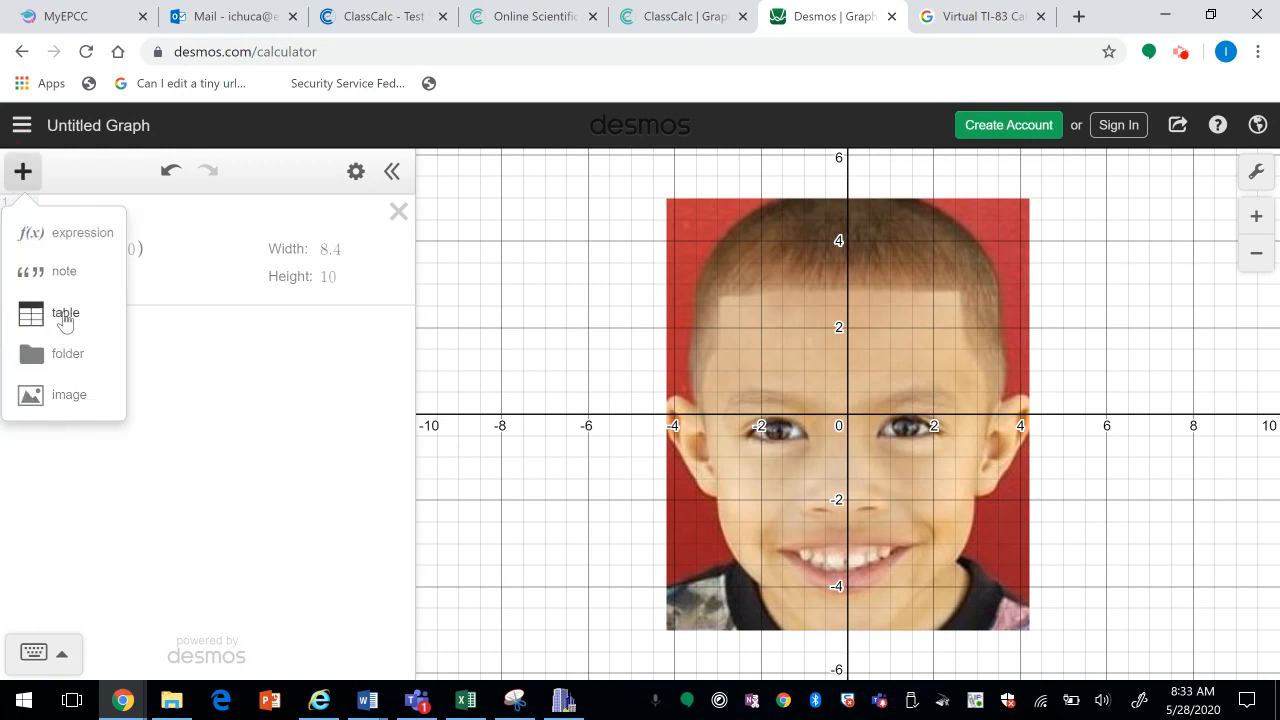
pyautogui.click(200, 389)
pyautogui.click(23, 176)
pyautogui.click(62, 233)
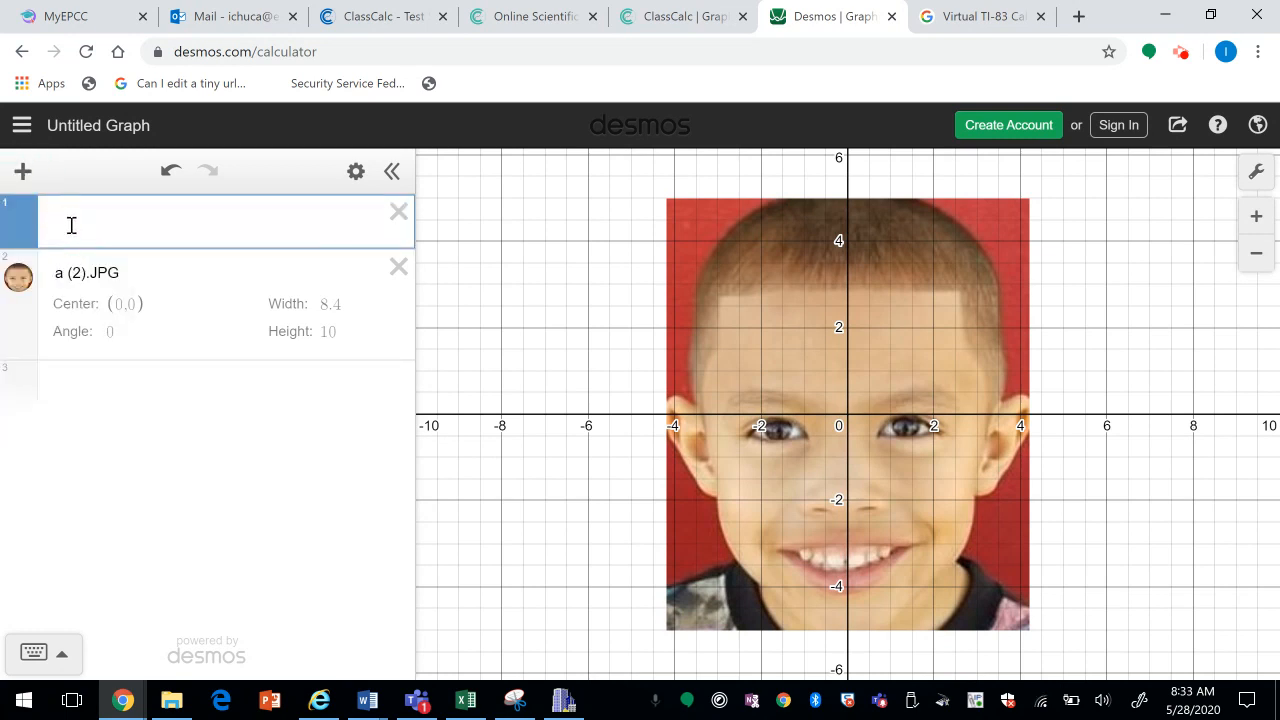
pyautogui.write('x^2')
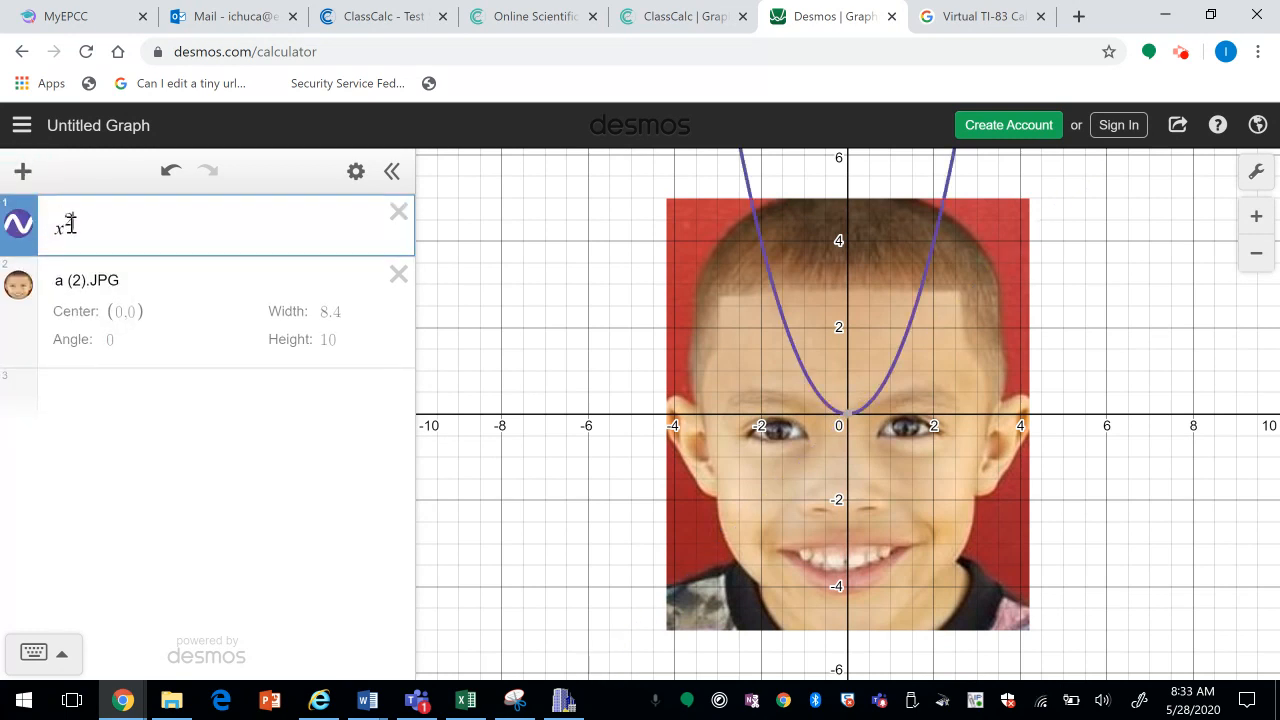
# - Change the graphed expression above the image to (x − 2)² − 5
pyautogui.click(743, 168)
pyautogui.write('-5')
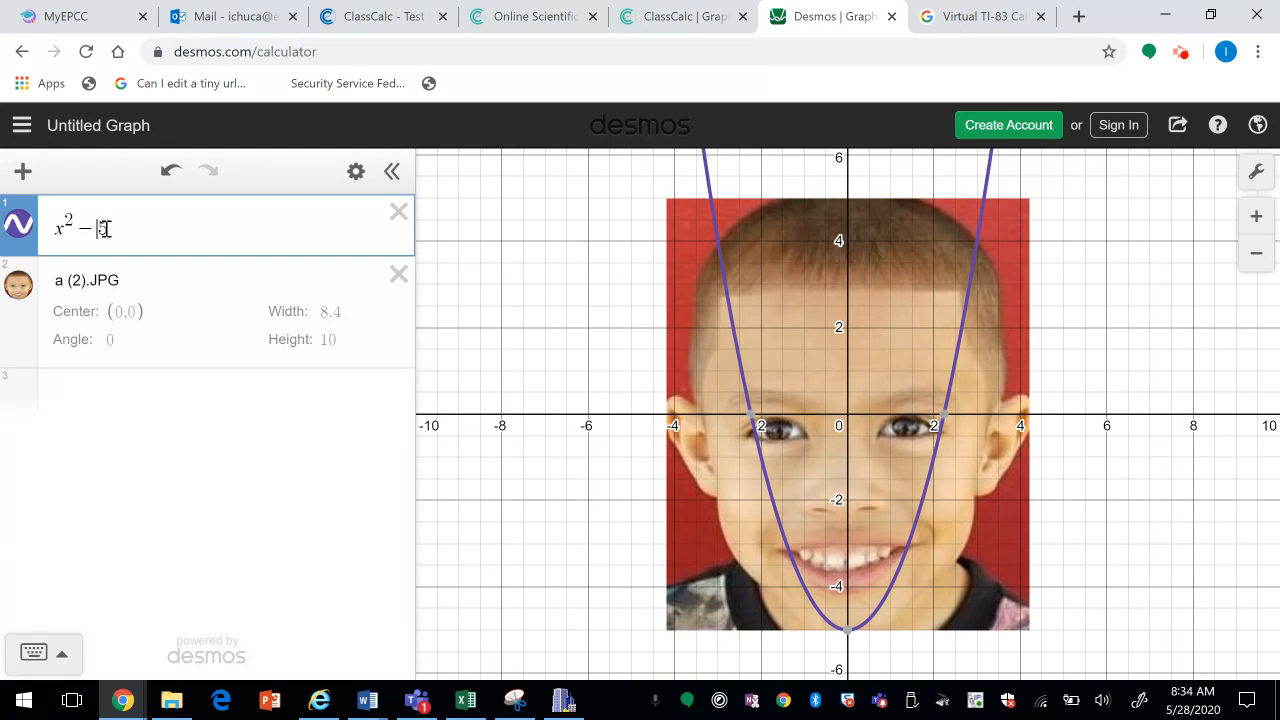
pyautogui.write('-2')
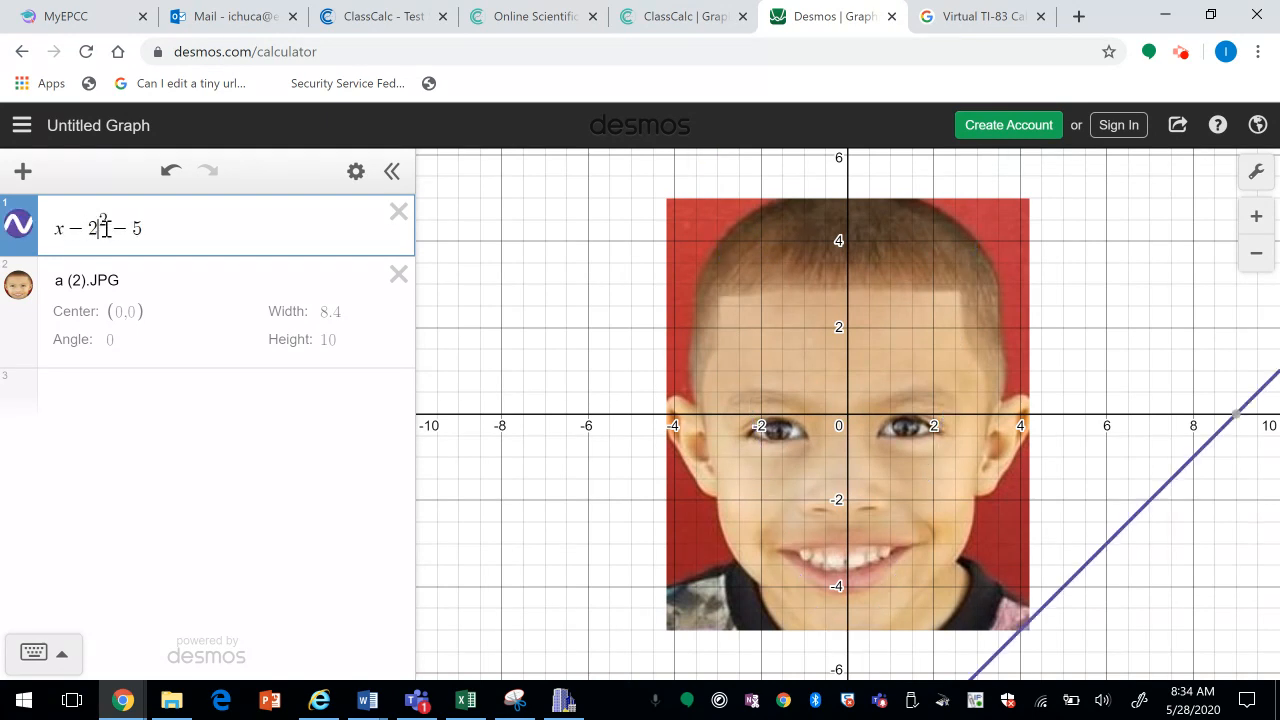
pyautogui.write(')')
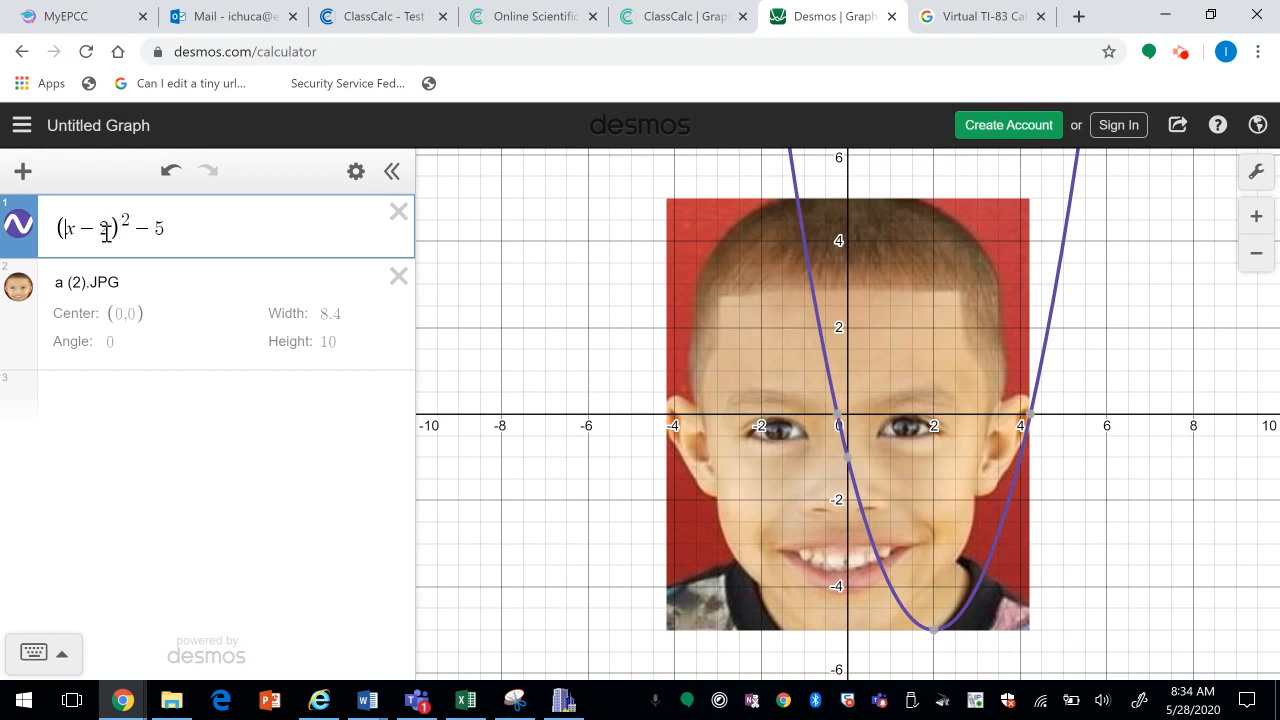
# - Remove the horizontal shift and widen the parabola by changing the expression to (.5x)² − 5, trying a coefficient of .2 first
pyautogui.press('BackSpace')
pyautogui.press('BackSpace')
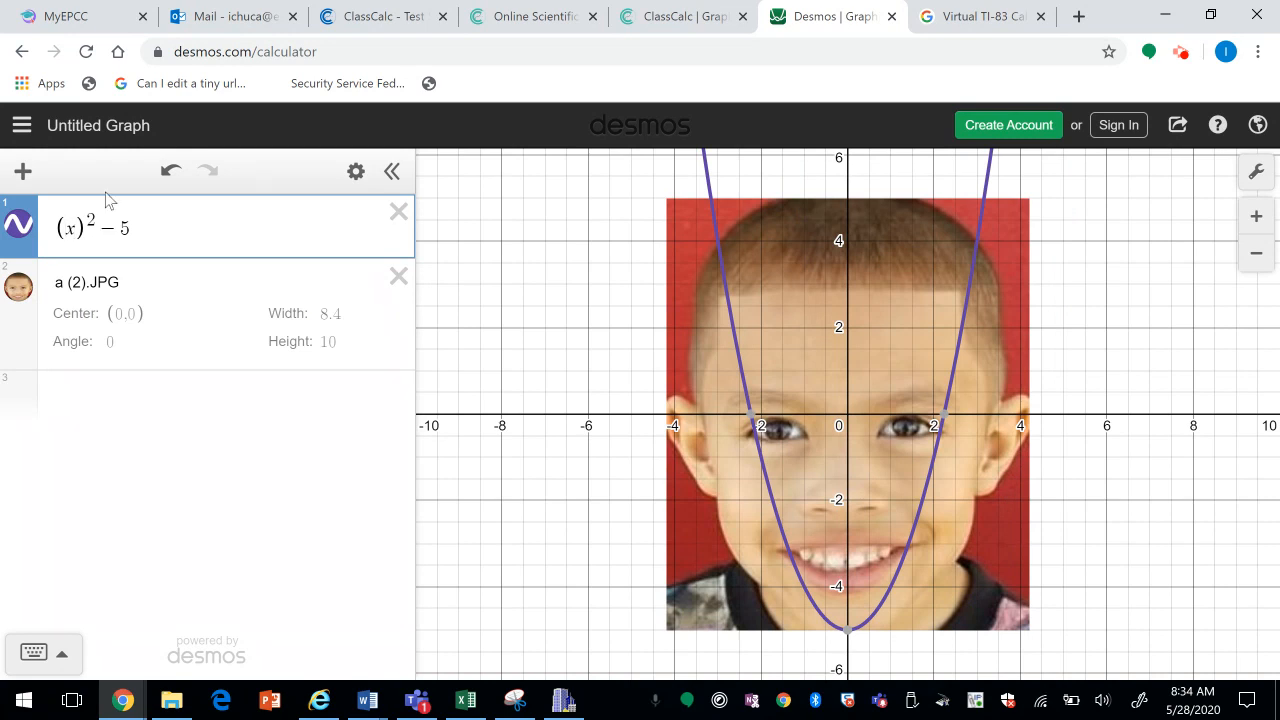
pyautogui.write('.2')
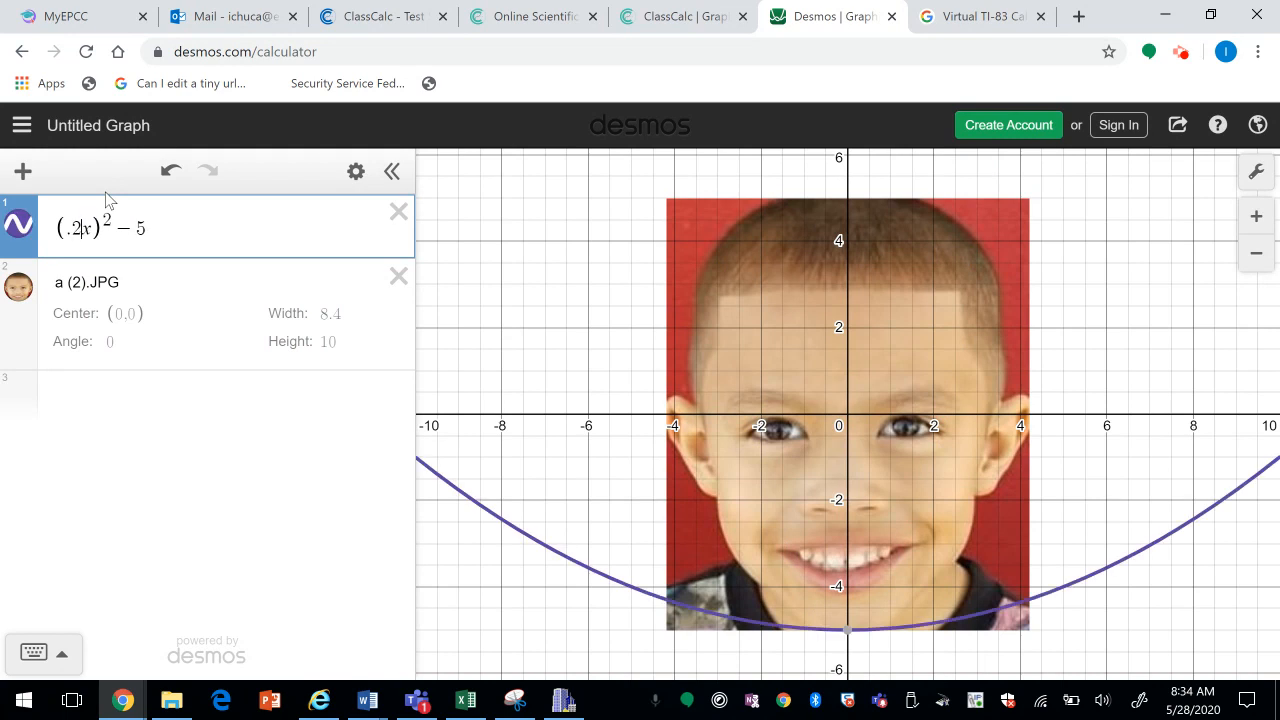
pyautogui.press('BackSpace')
pyautogui.write('.5')
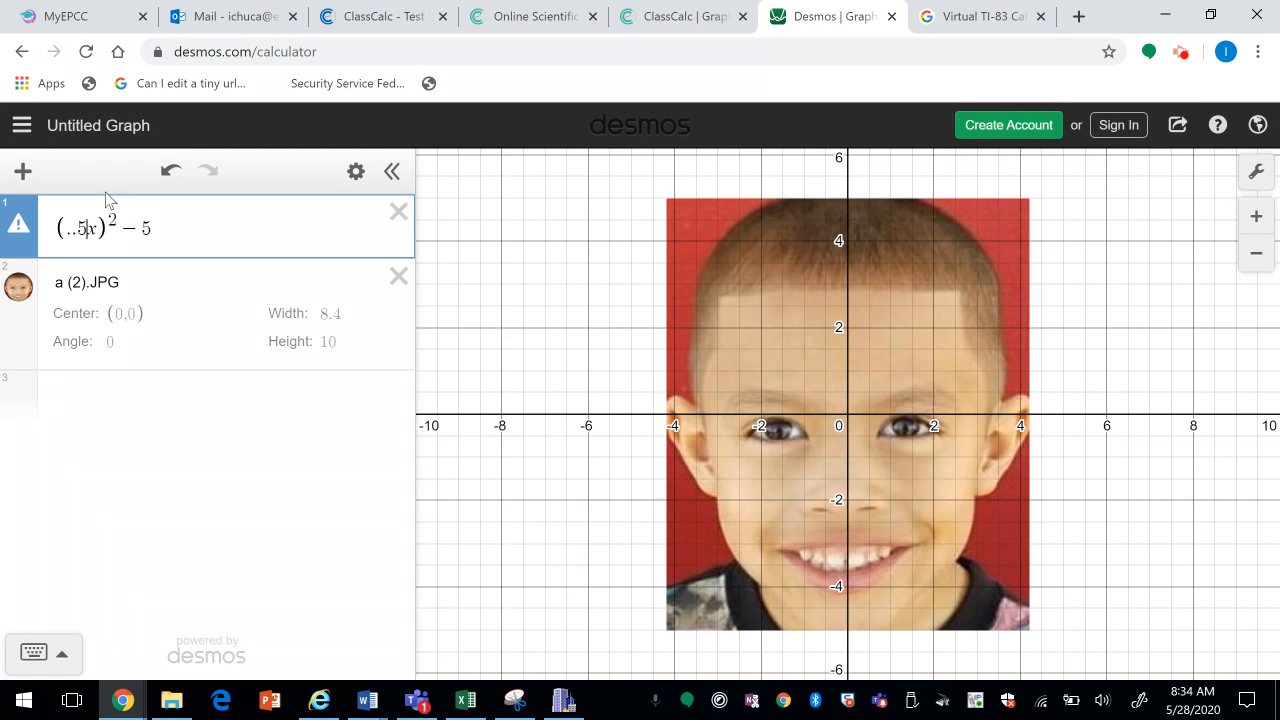
pyautogui.write('.')
pyautogui.press('BackSpace')
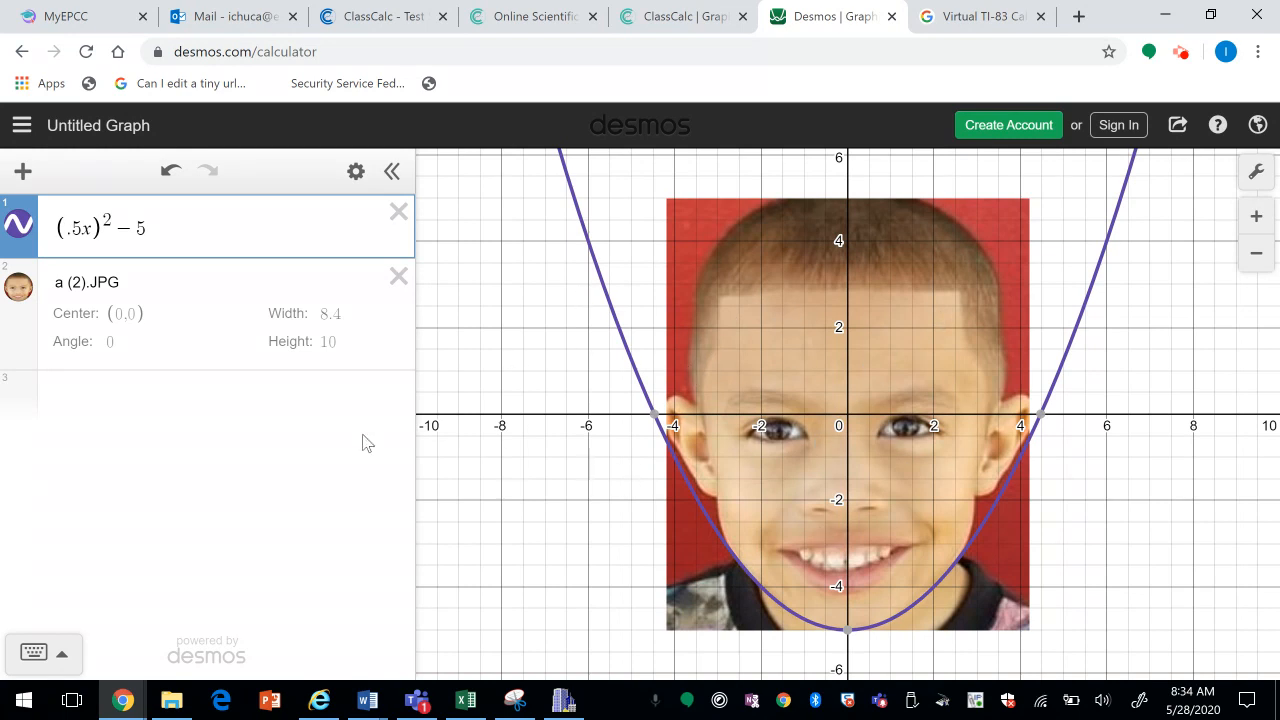
# - Delete the image and the parabola expression, and open the example graph Lines: Slope Intercept Form
pyautogui.click(398, 278)
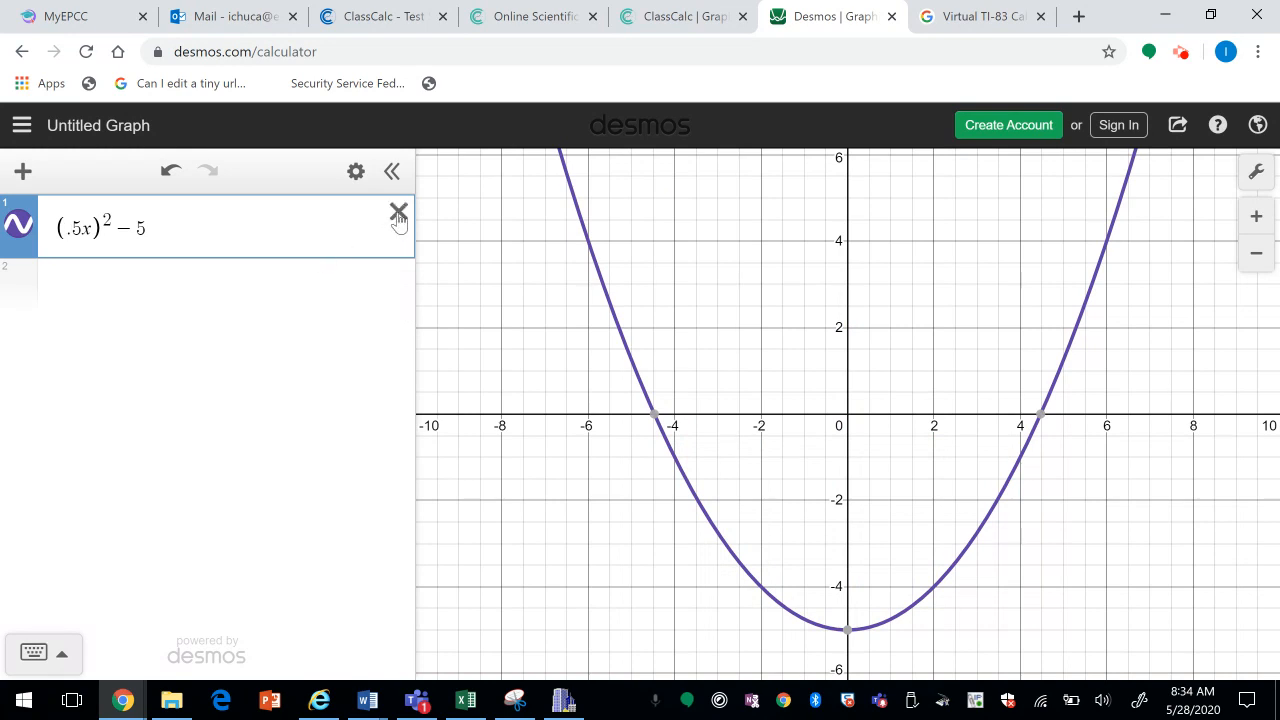
pyautogui.click(398, 214)
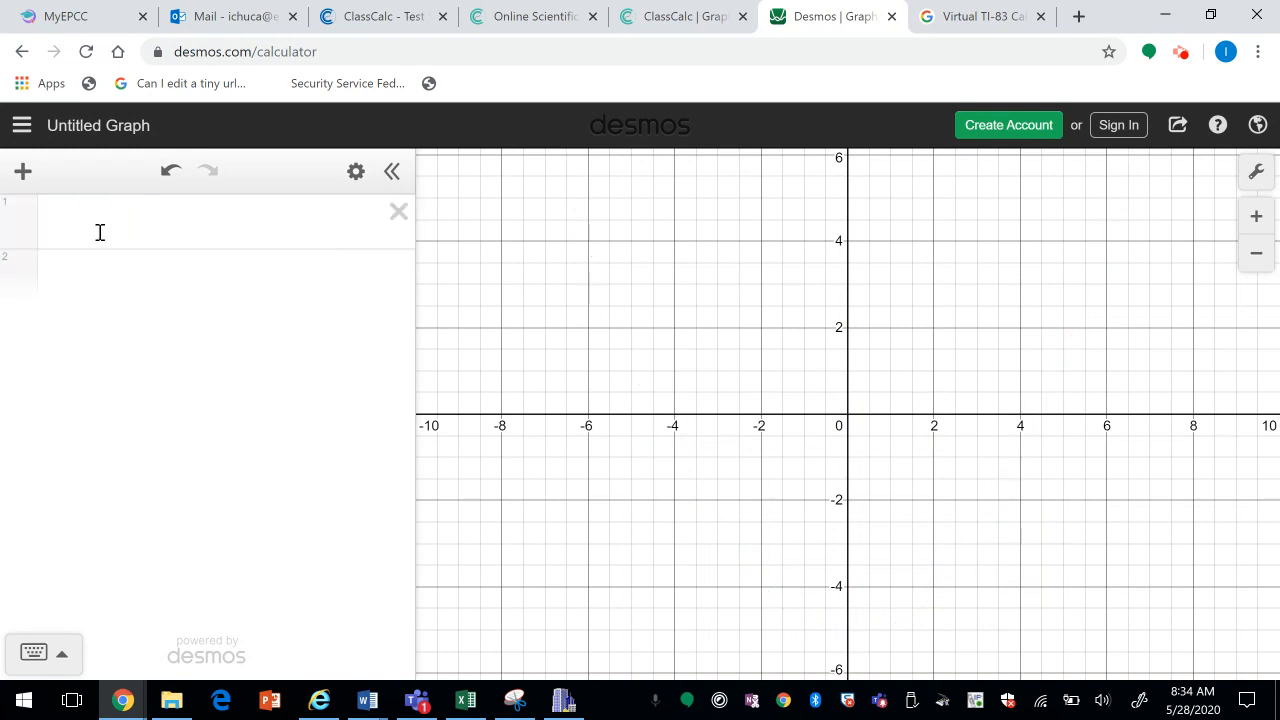
pyautogui.click(22, 130)
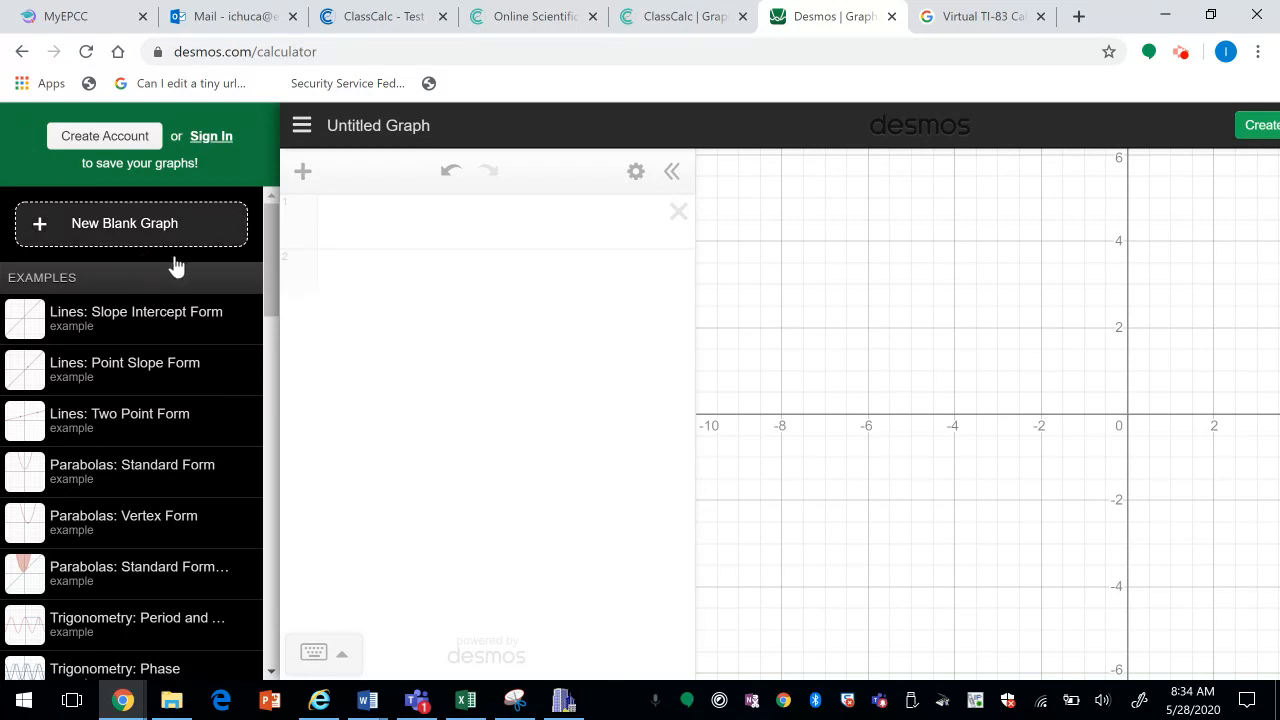
pyautogui.click(125, 326)
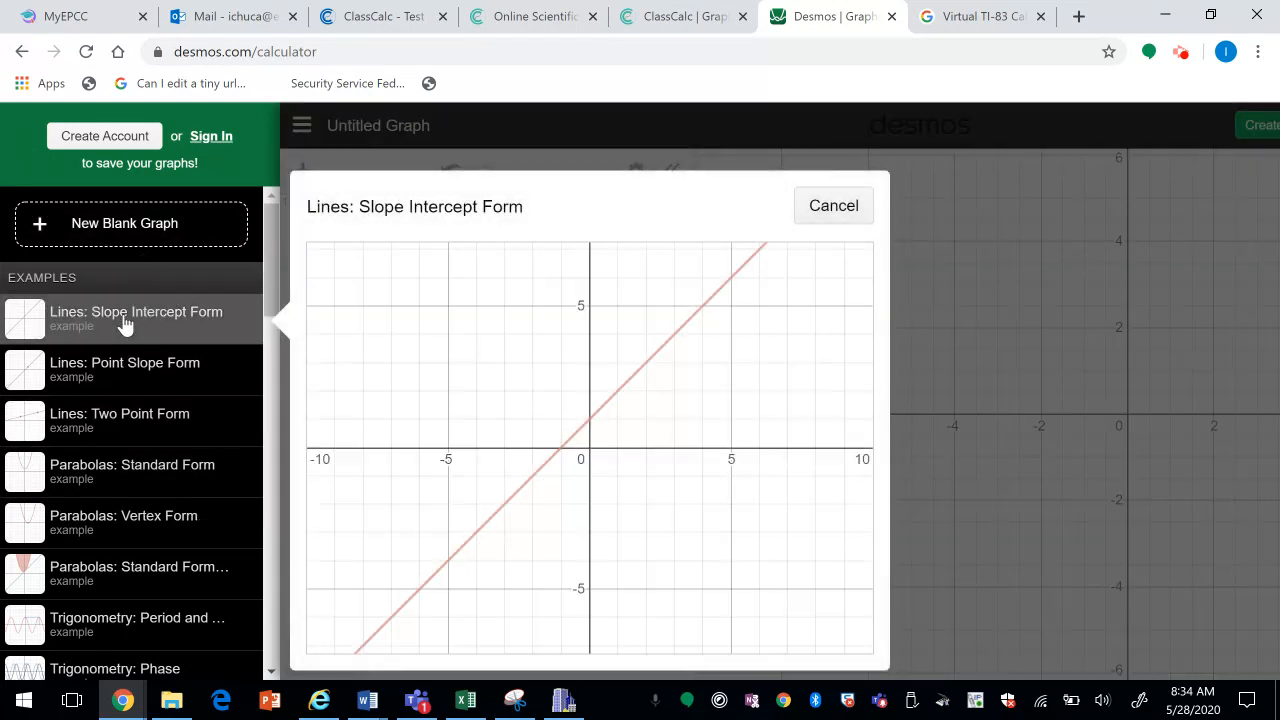
pyautogui.click(632, 450)
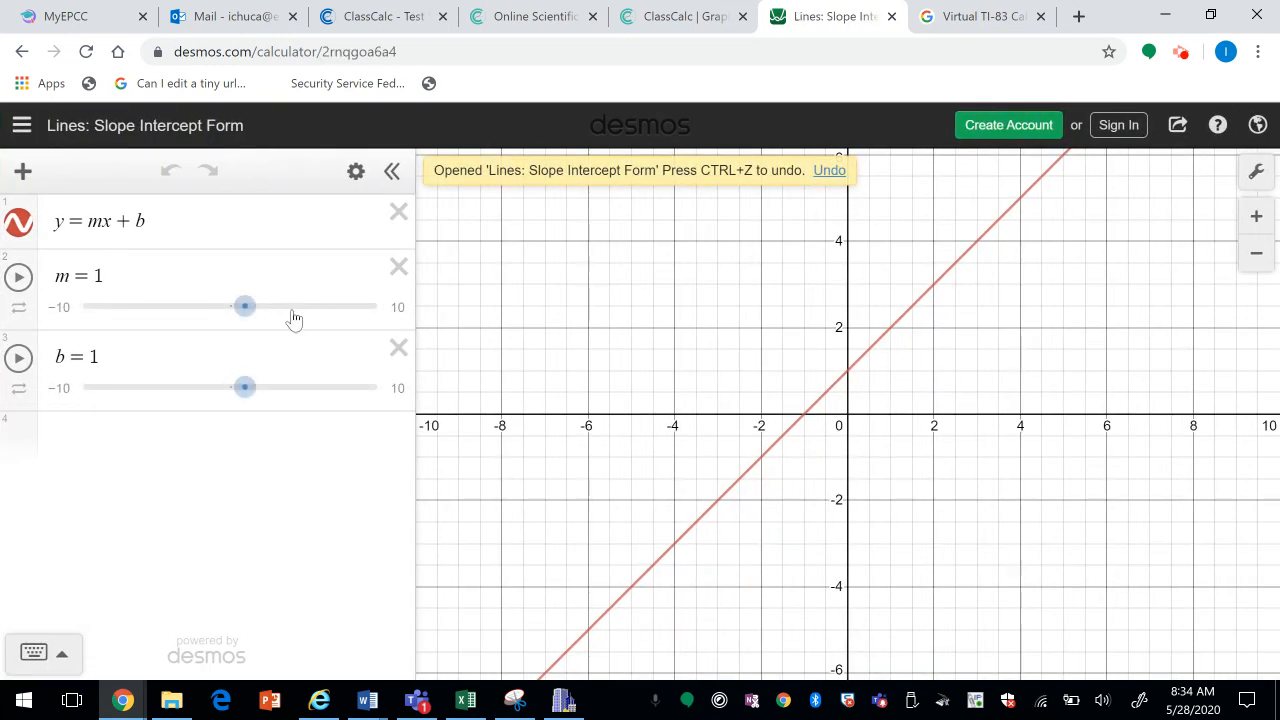
# - Set the slope m to 2 and the intercept b to 4 for the line y = mx + b
pyautogui.click(100, 275)
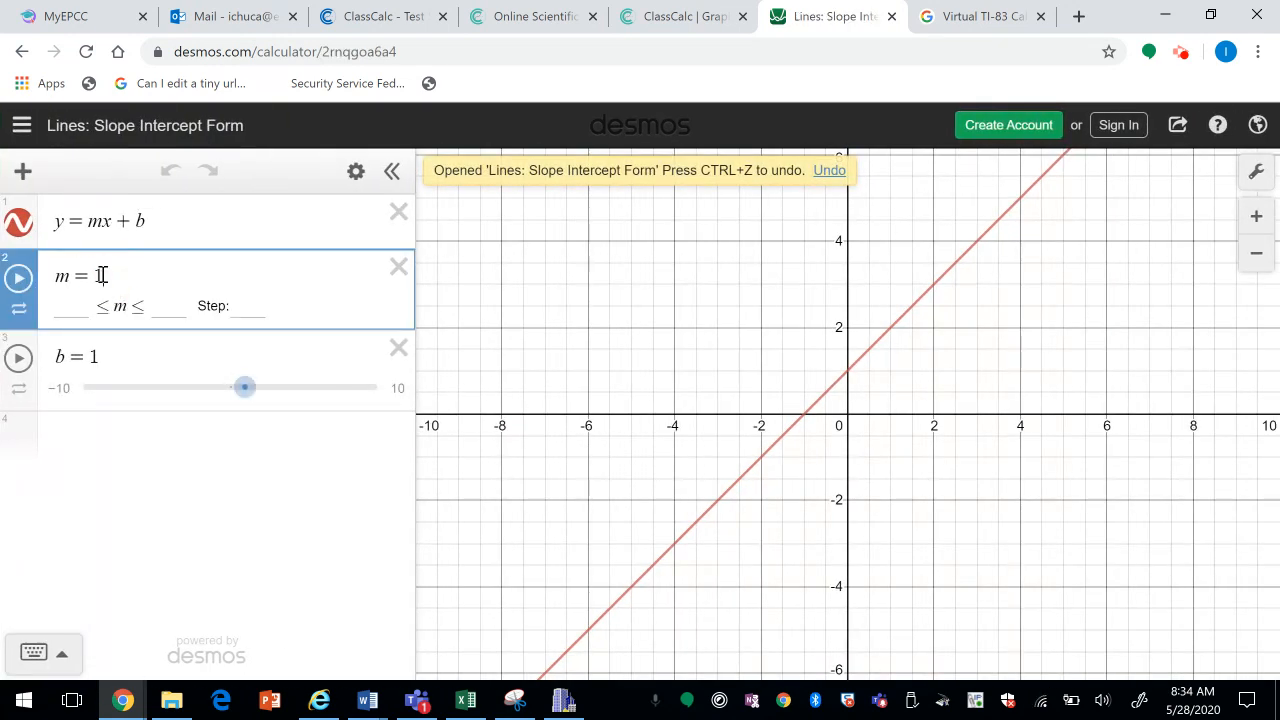
pyautogui.press('BackSpace')
pyautogui.write('2')
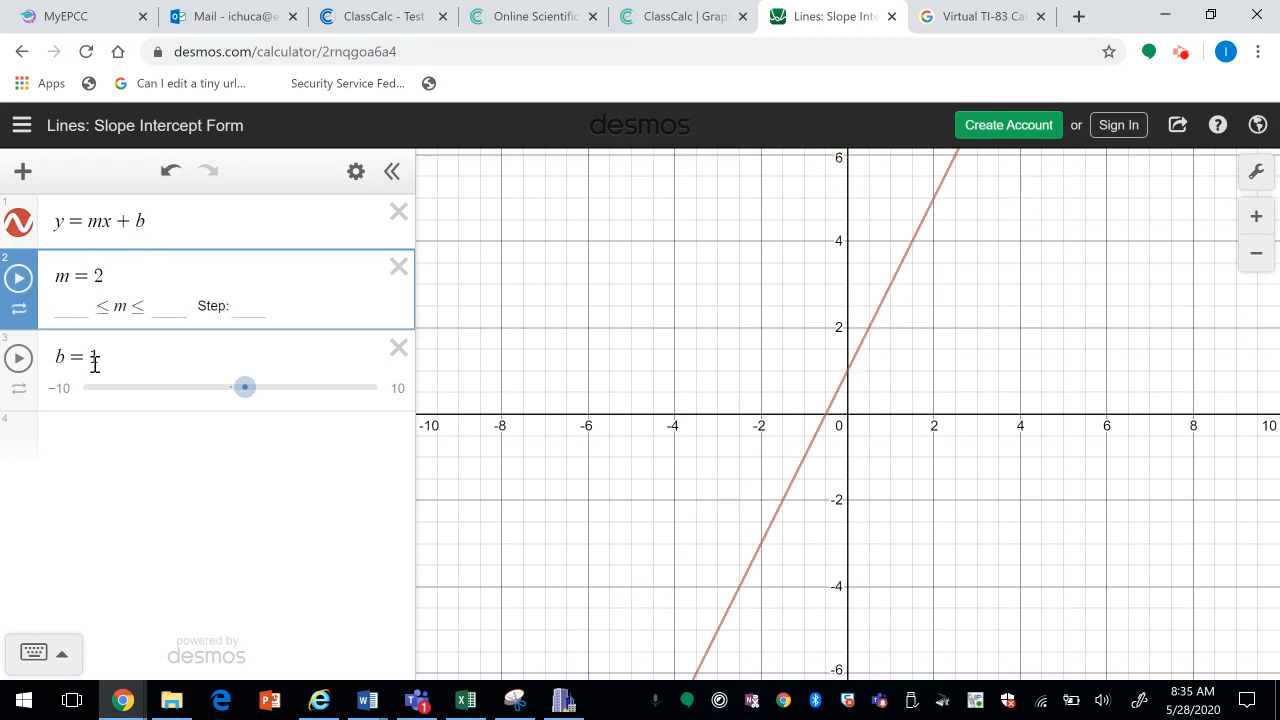
pyautogui.click(101, 356)
pyautogui.press('BackSpace')
pyautogui.write('4')
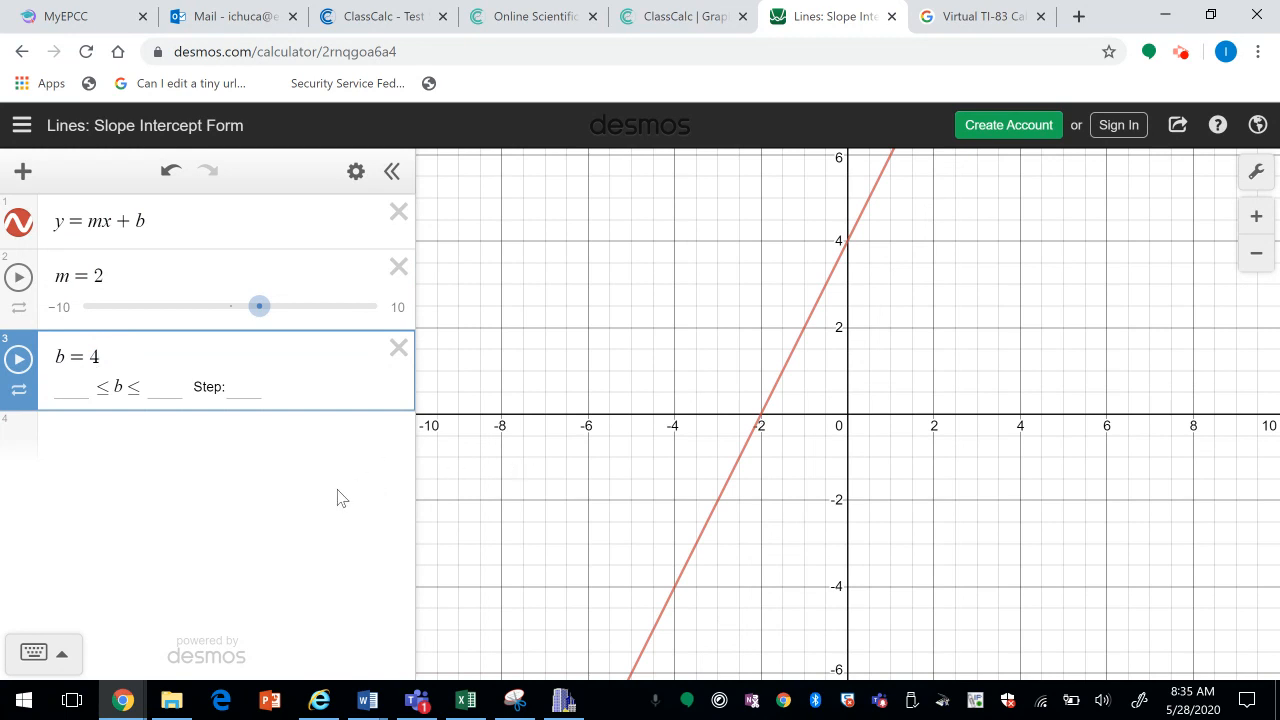
# - Animate the line by playing the sliders of b and m
pyautogui.click(19, 360)
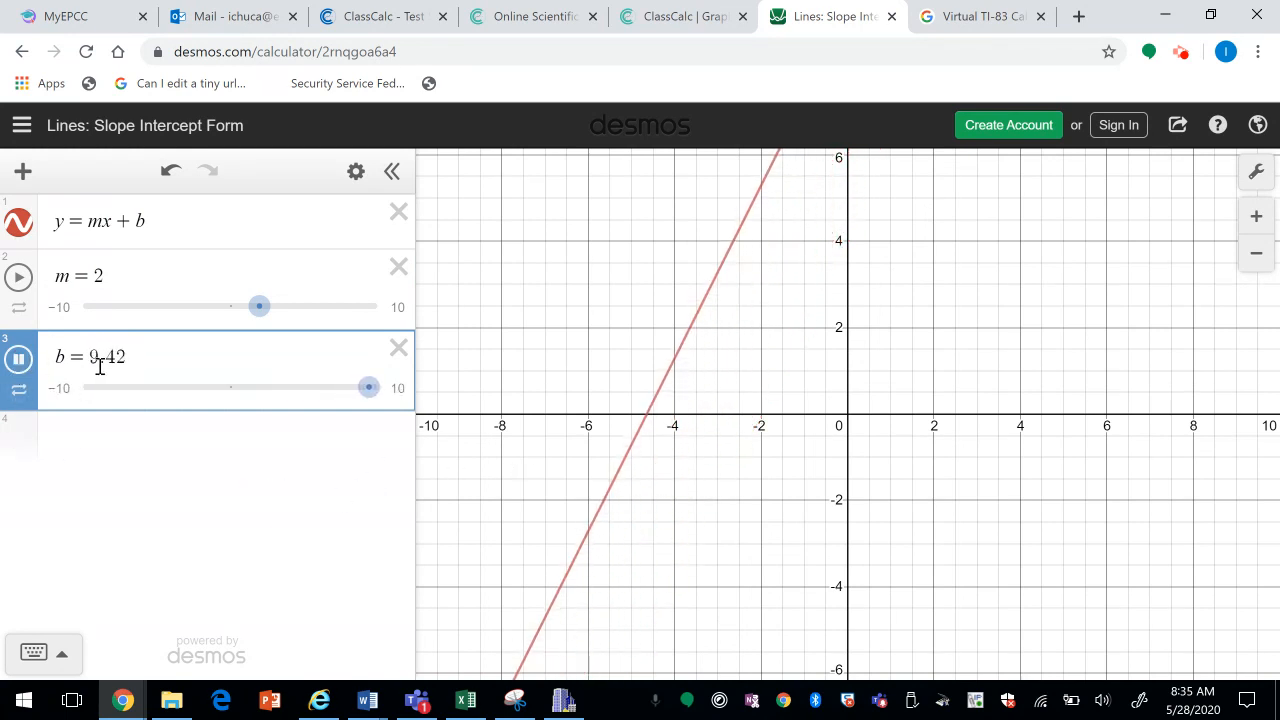
pyautogui.click(18, 277)
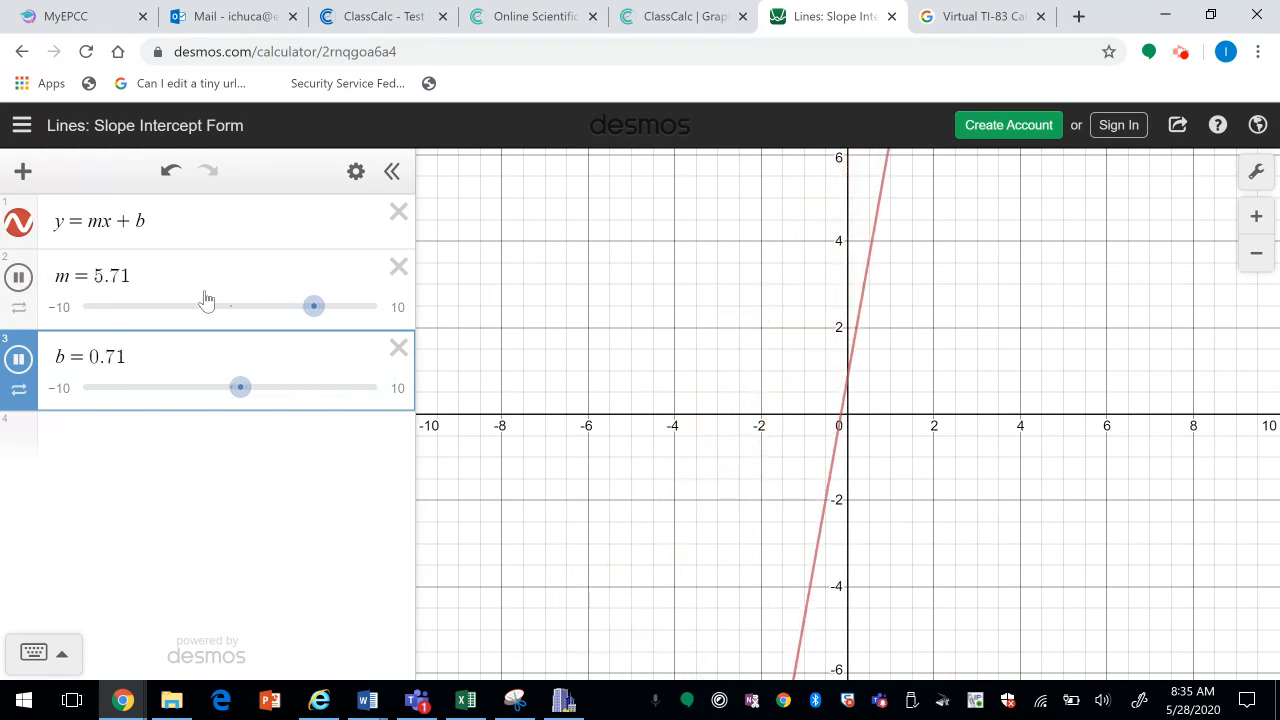
pyautogui.click(21, 125)
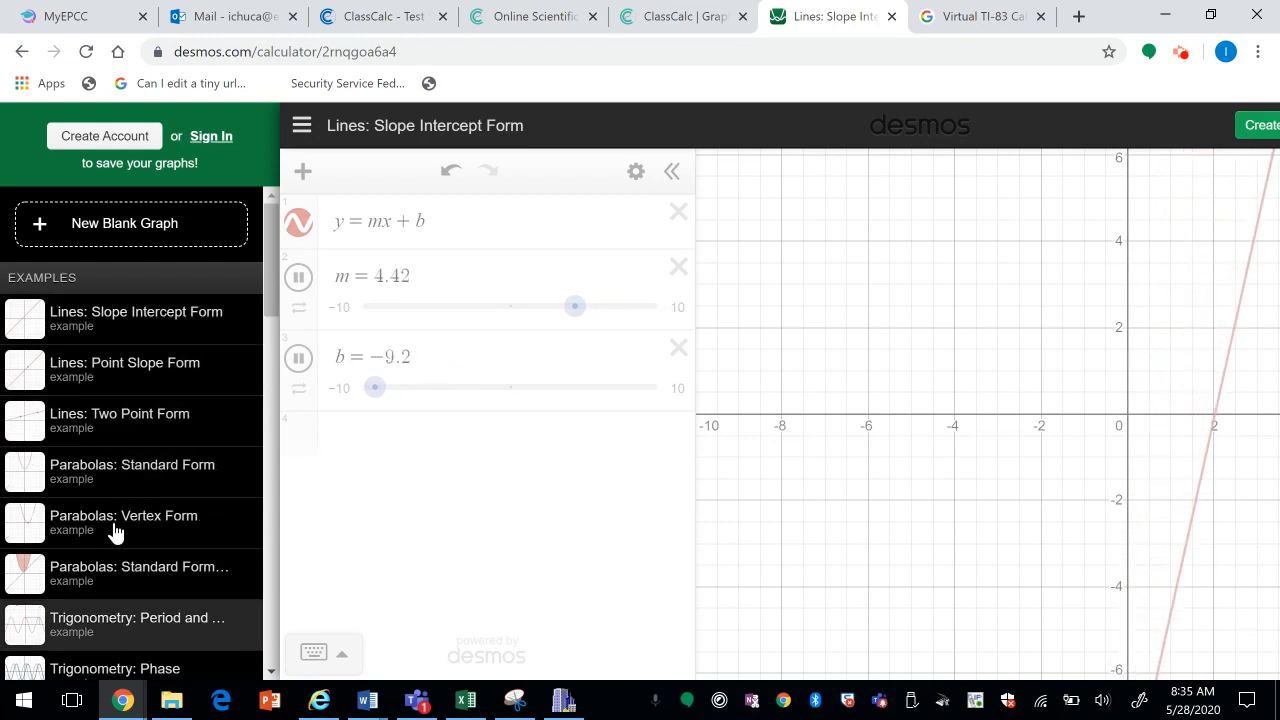
pyautogui.click(423, 480)
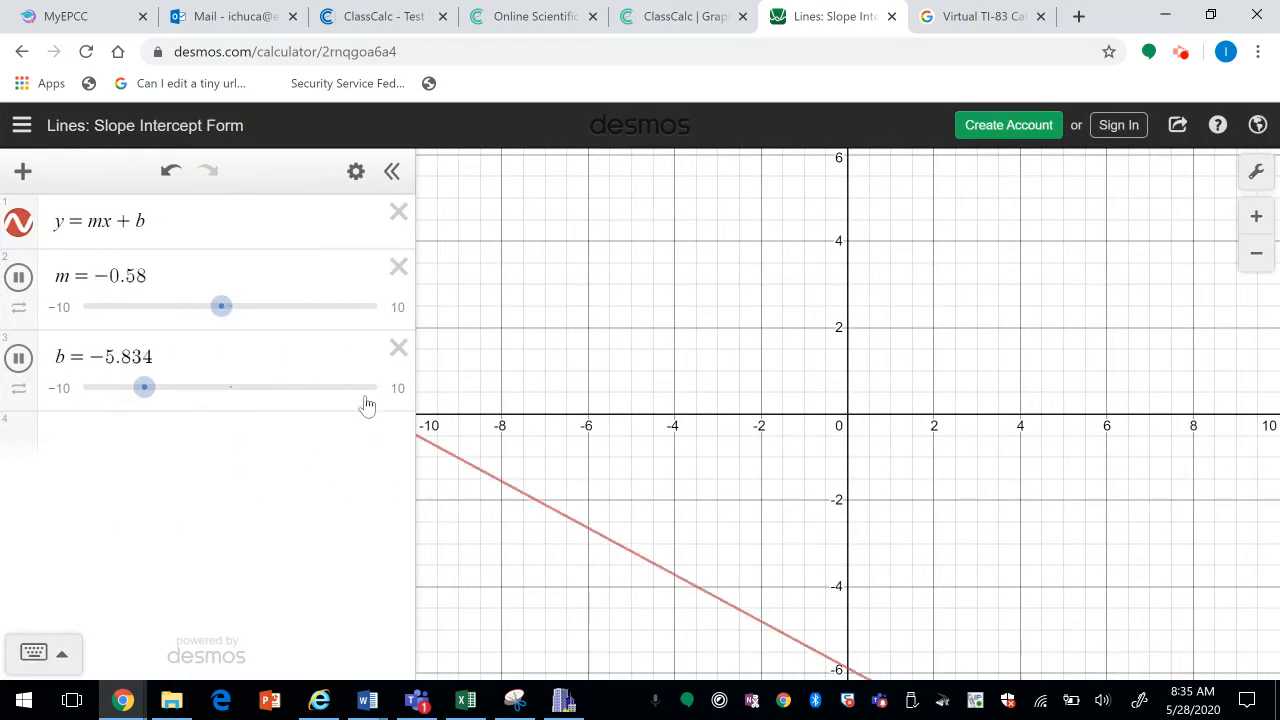
# - Delete the b and m sliders and the equation y = mx + b
pyautogui.click(398, 348)
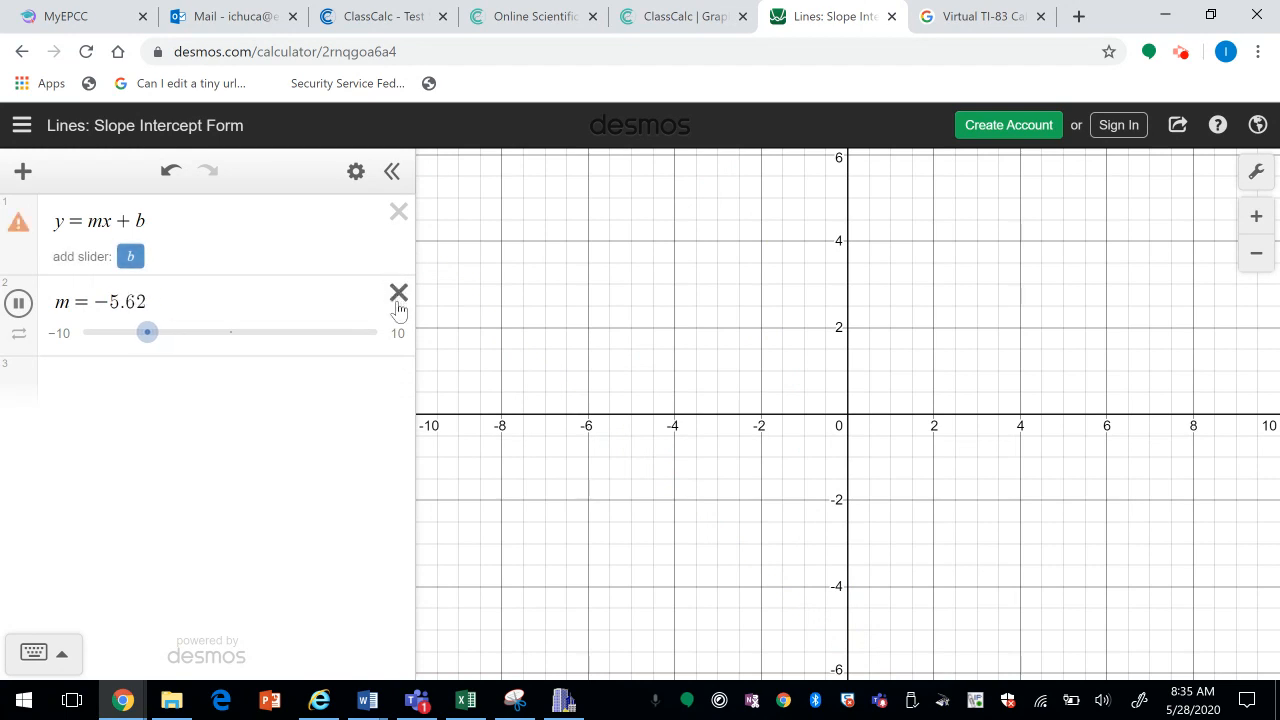
pyautogui.click(398, 293)
pyautogui.click(398, 212)
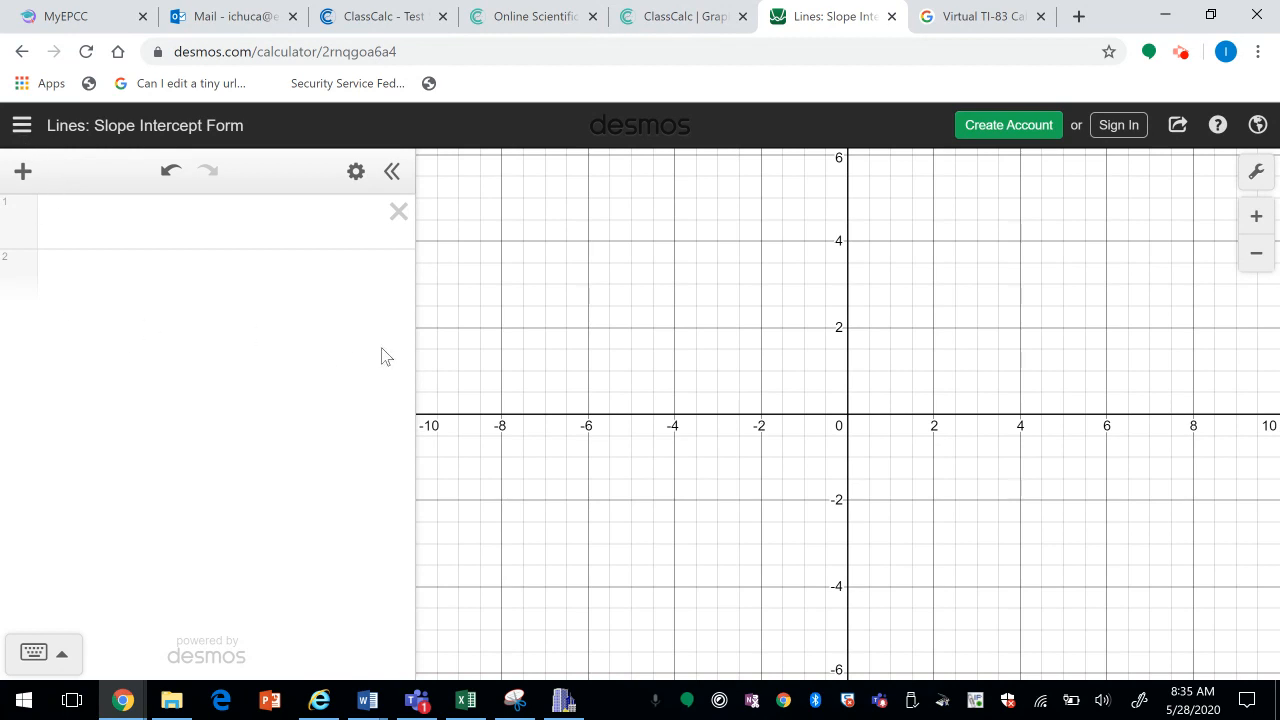
pyautogui.moveTo(1015, 456); pyautogui.dragTo(747, 516)
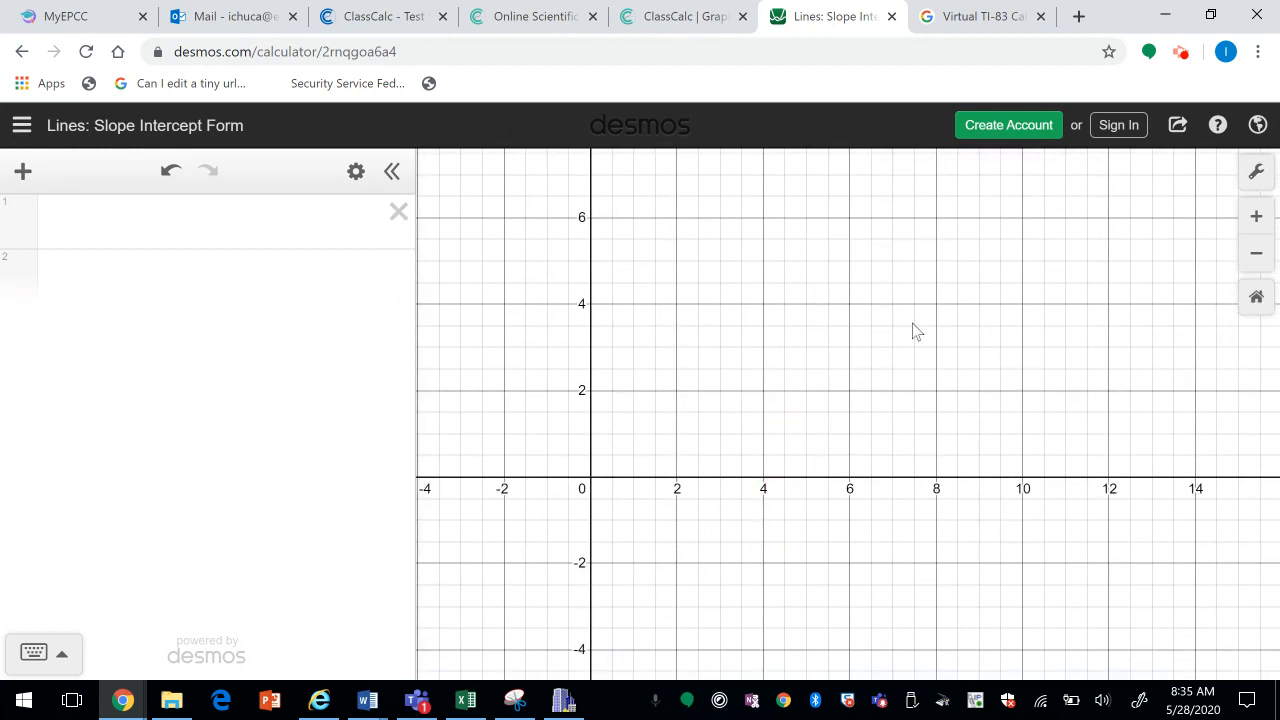
pyautogui.moveTo(755, 293); pyautogui.dragTo(714, 285)
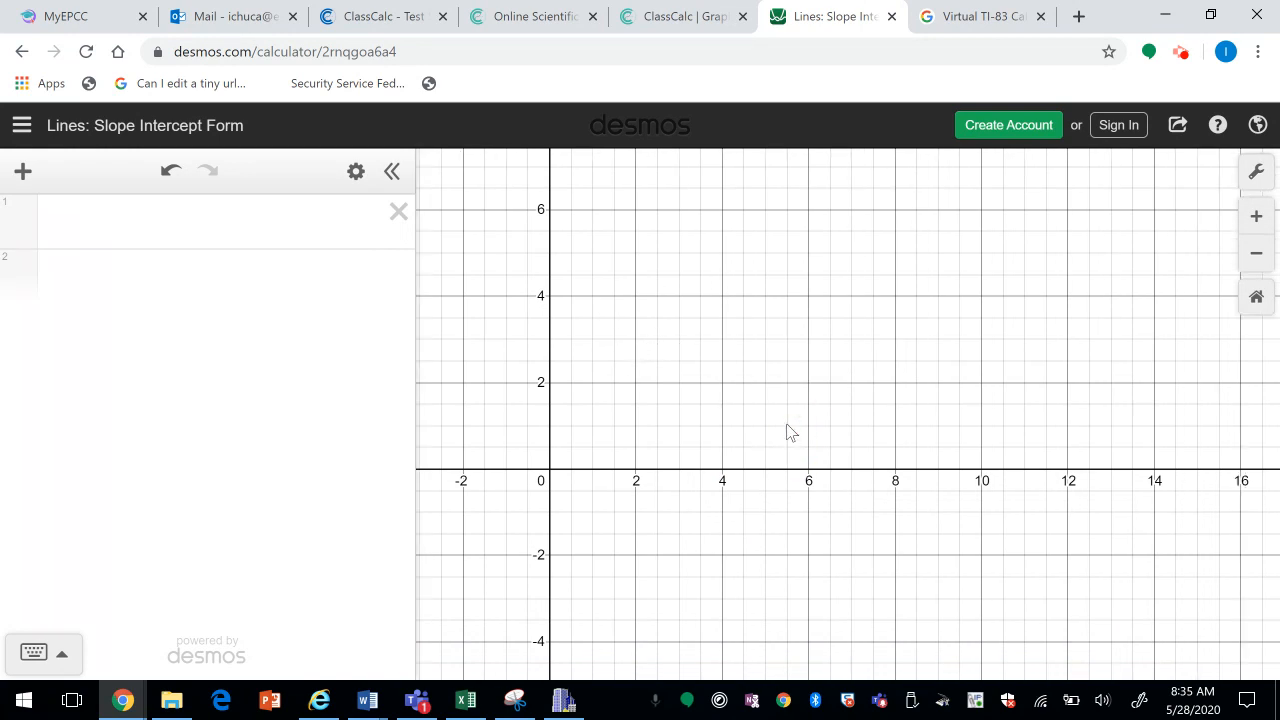
pyautogui.click(632, 355)
# - Switch to the ClassCalc scientific calculator and change it to Graphing mode
pyautogui.click(660, 32)
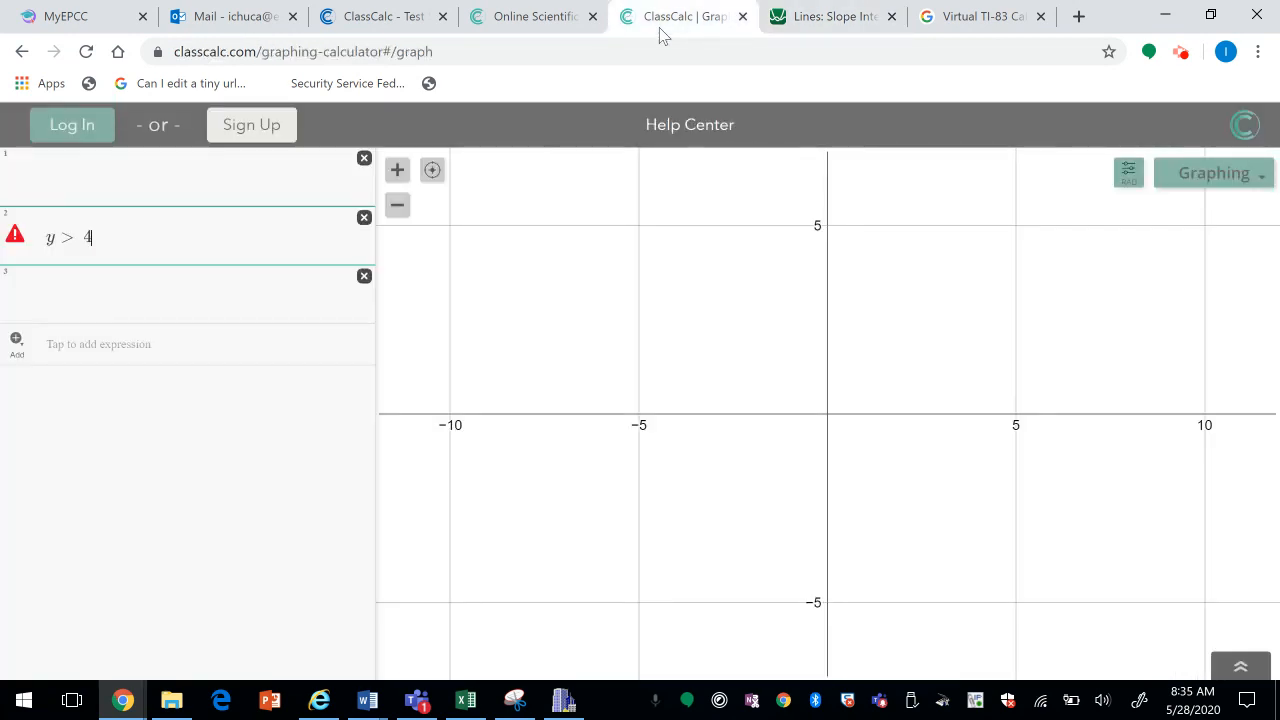
pyautogui.click(543, 16)
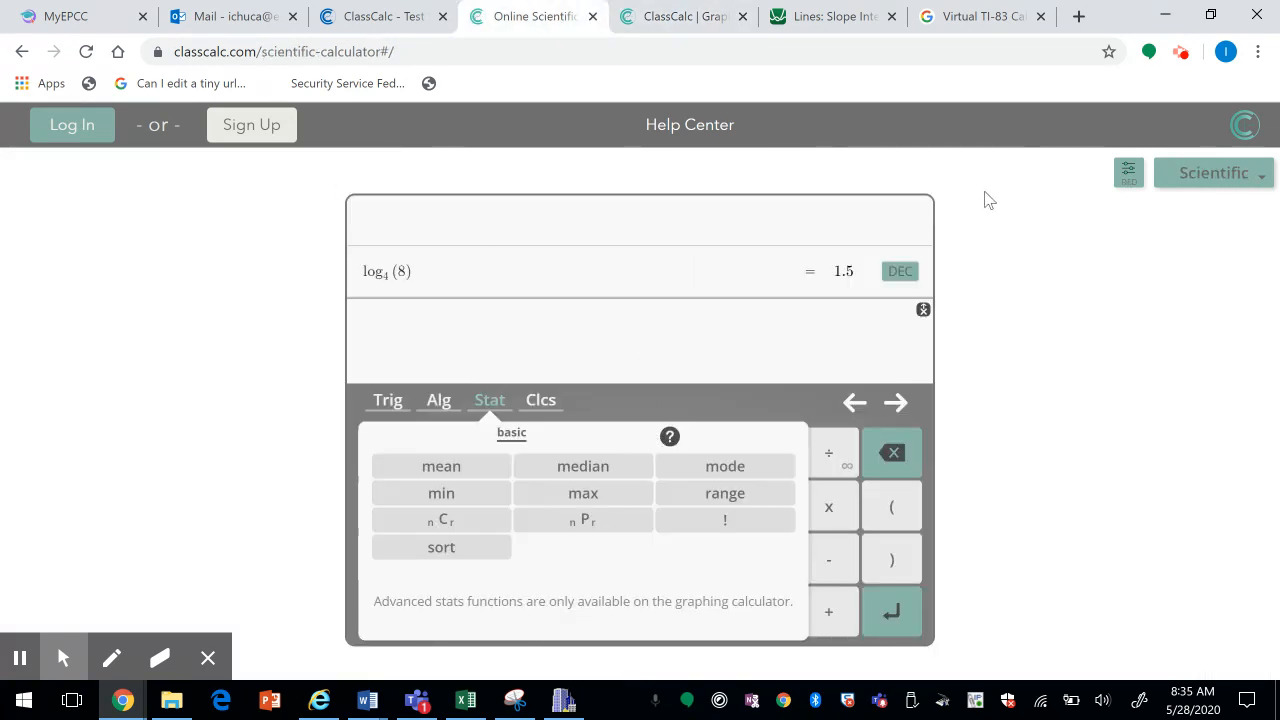
pyautogui.click(1236, 173)
pyautogui.click(1225, 252)
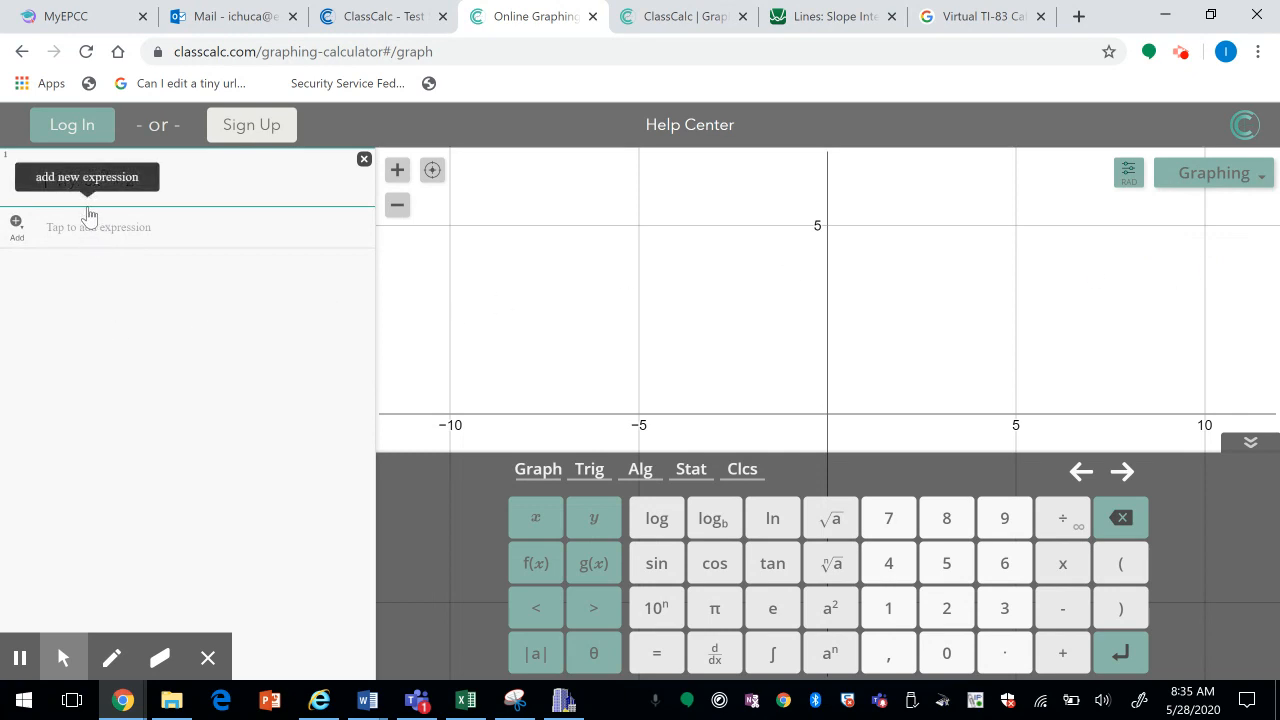
pyautogui.write('a=')
pyautogui.click(88, 215)
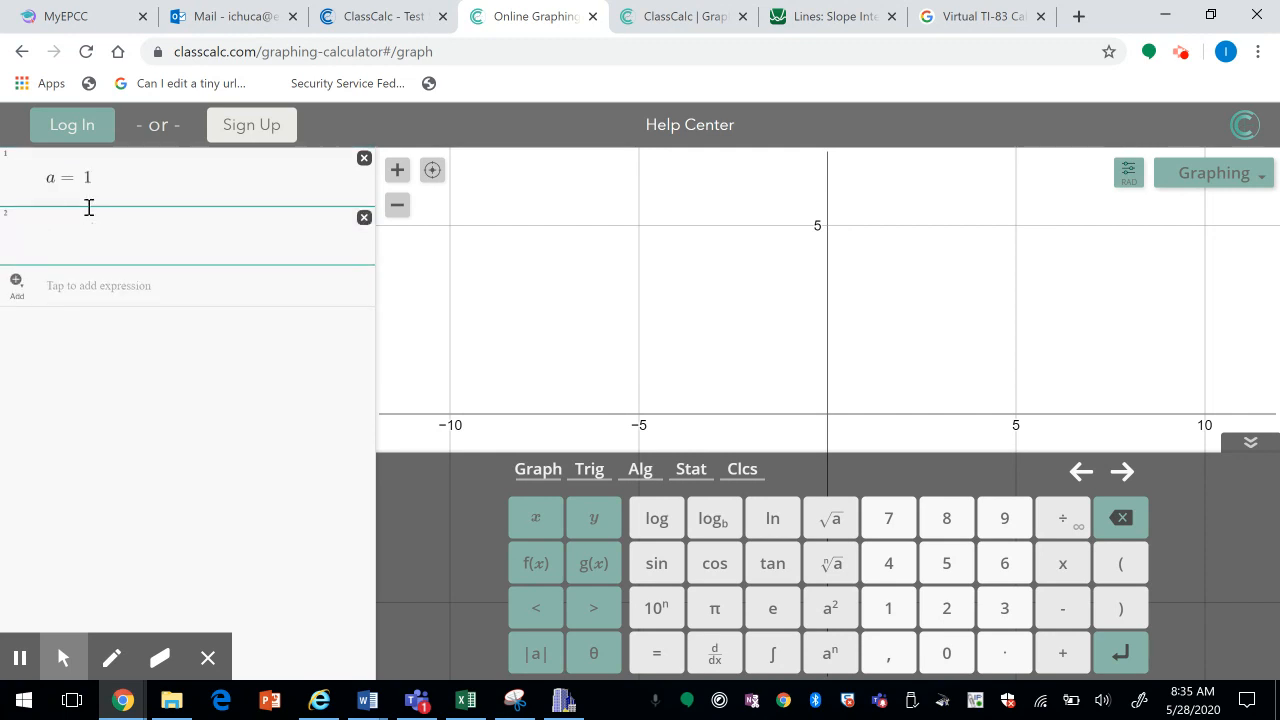
pyautogui.write('b=')
pyautogui.press('BackSpace')
pyautogui.press('BackSpace')
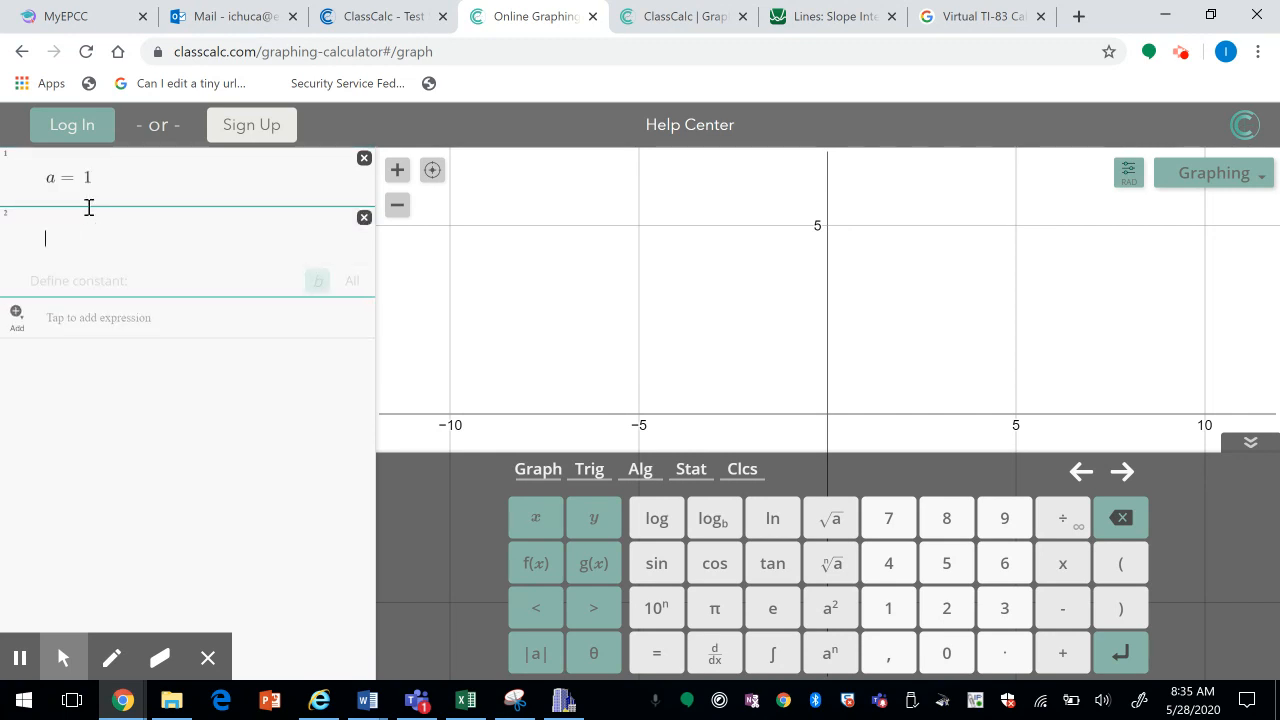
pyautogui.click(113, 167)
pyautogui.press('BackSpace')
pyautogui.press('BackSpace')
pyautogui.press('BackSpace')
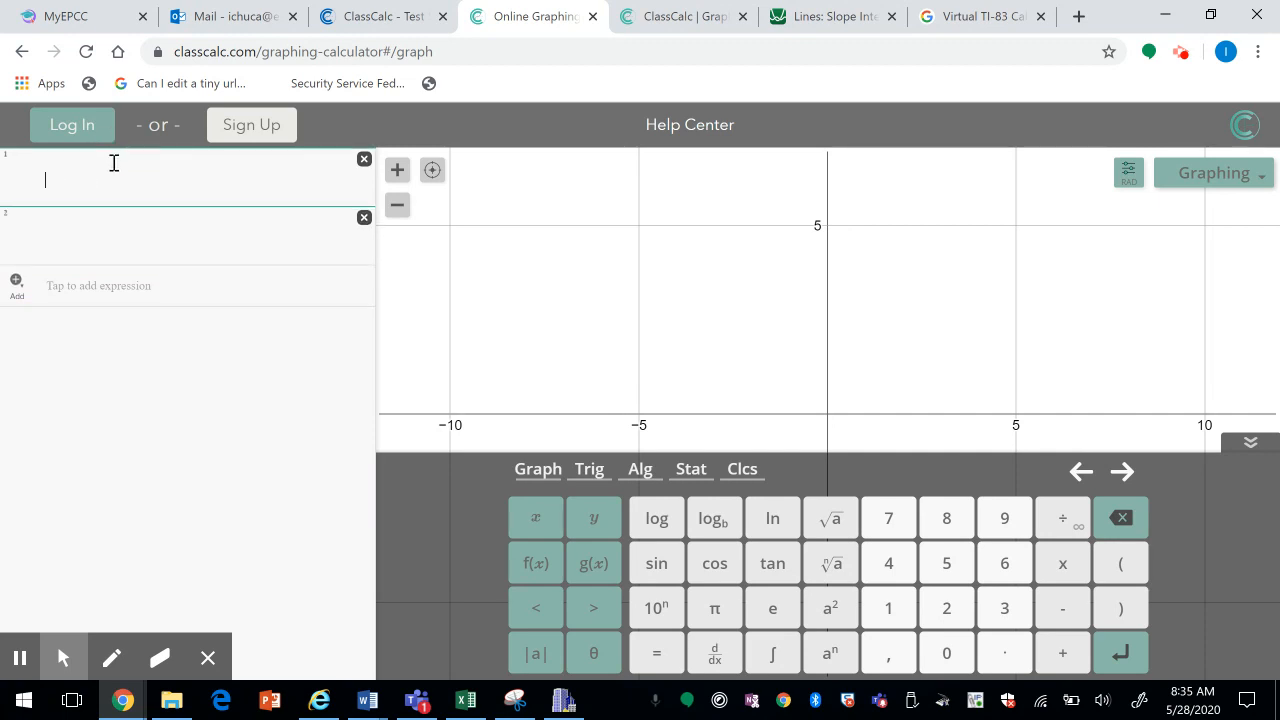
# - Enter the quadratic (ax)² + bx − C in the first expression
pyautogui.write('a')
pyautogui.press('BackSpace')
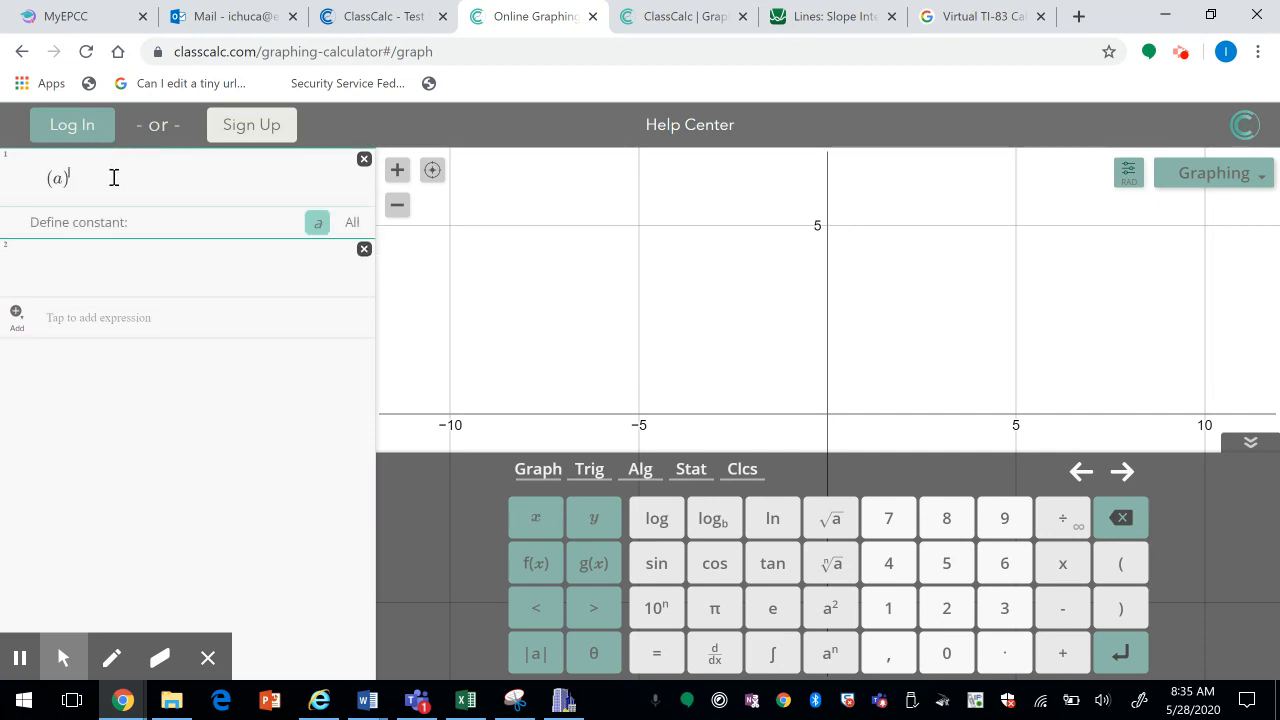
pyautogui.press('BackSpace')
pyautogui.write('a')
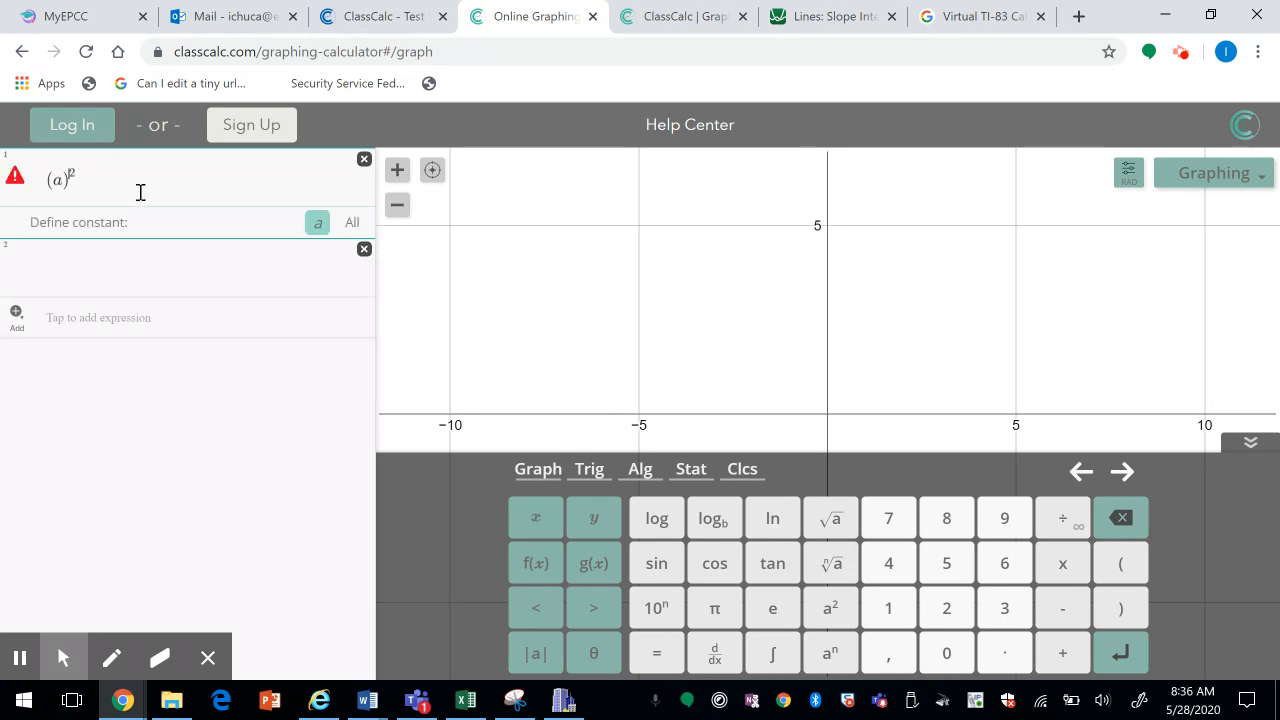
pyautogui.write('x')
pyautogui.write('+b')
pyautogui.write('x')
pyautogui.write('=C')
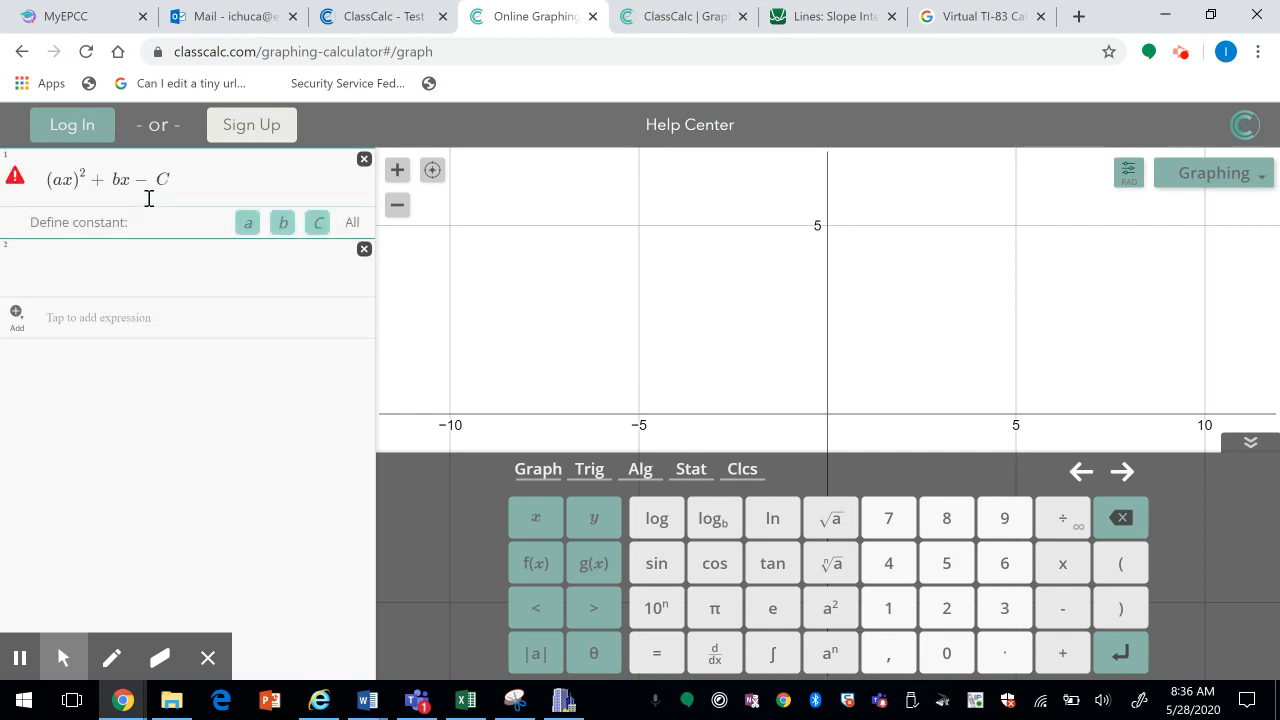
# - Define the constants a, b and C for the quadratic with value 1, and open the value of a for editing
pyautogui.click(247, 222)
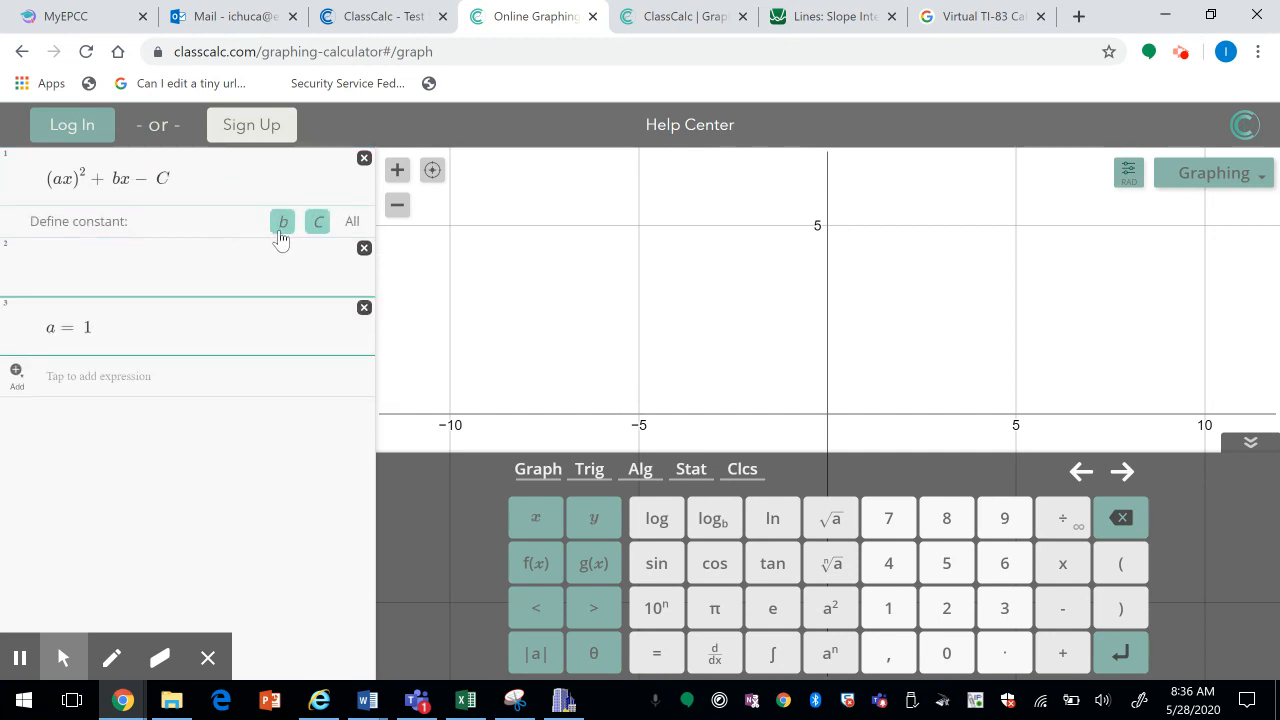
pyautogui.click(281, 238)
pyautogui.click(317, 230)
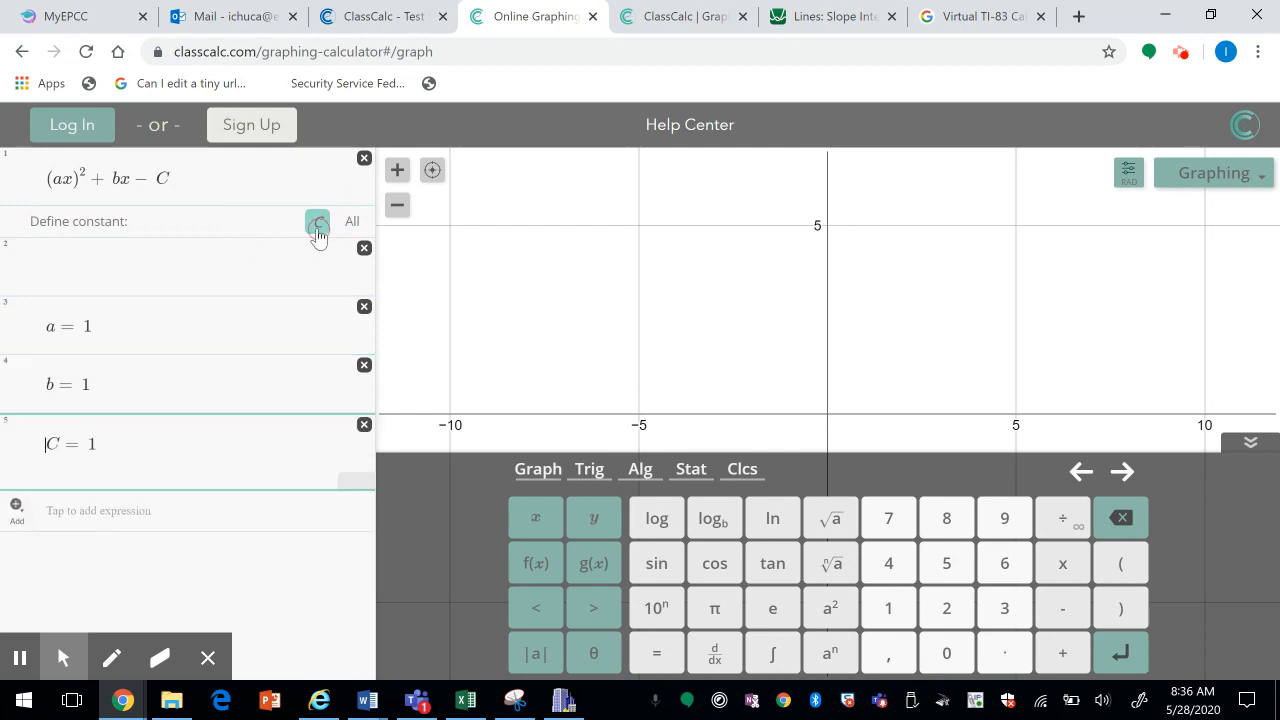
pyautogui.click(100, 295)
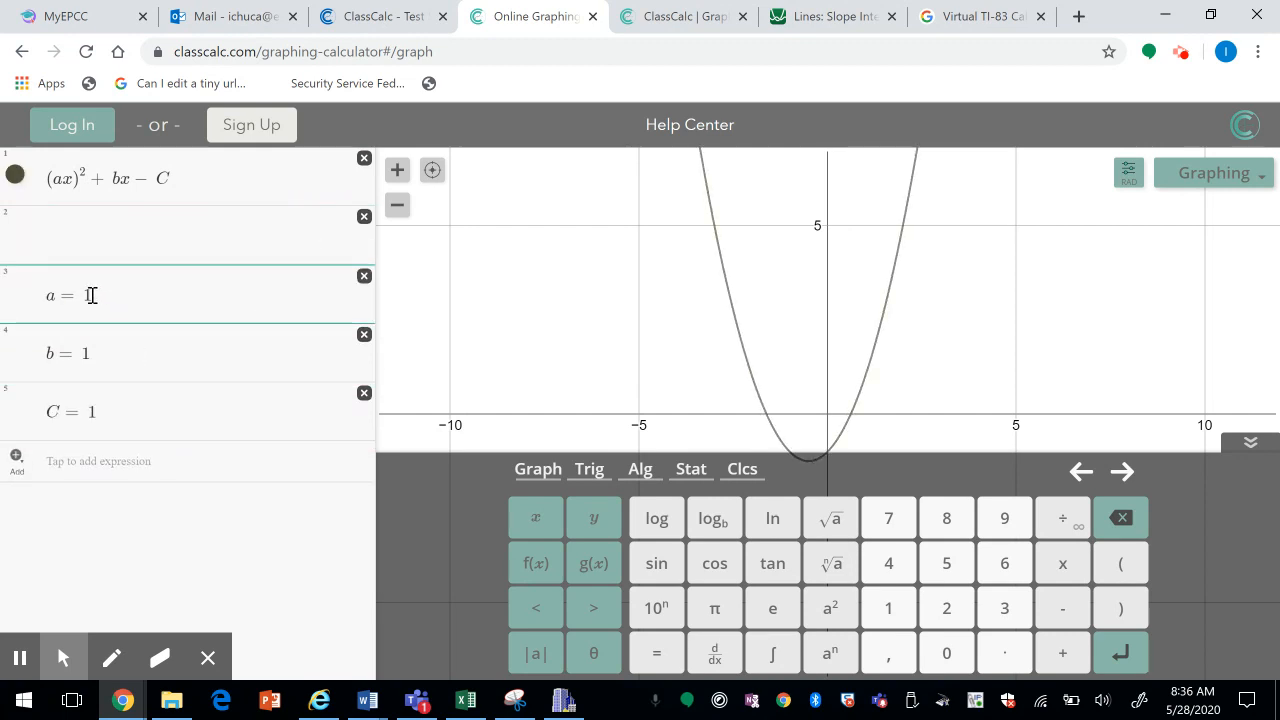
# - Set the quadratic's constants a and b to 2 each, and hide the on-screen keypad
pyautogui.press('BackSpace')
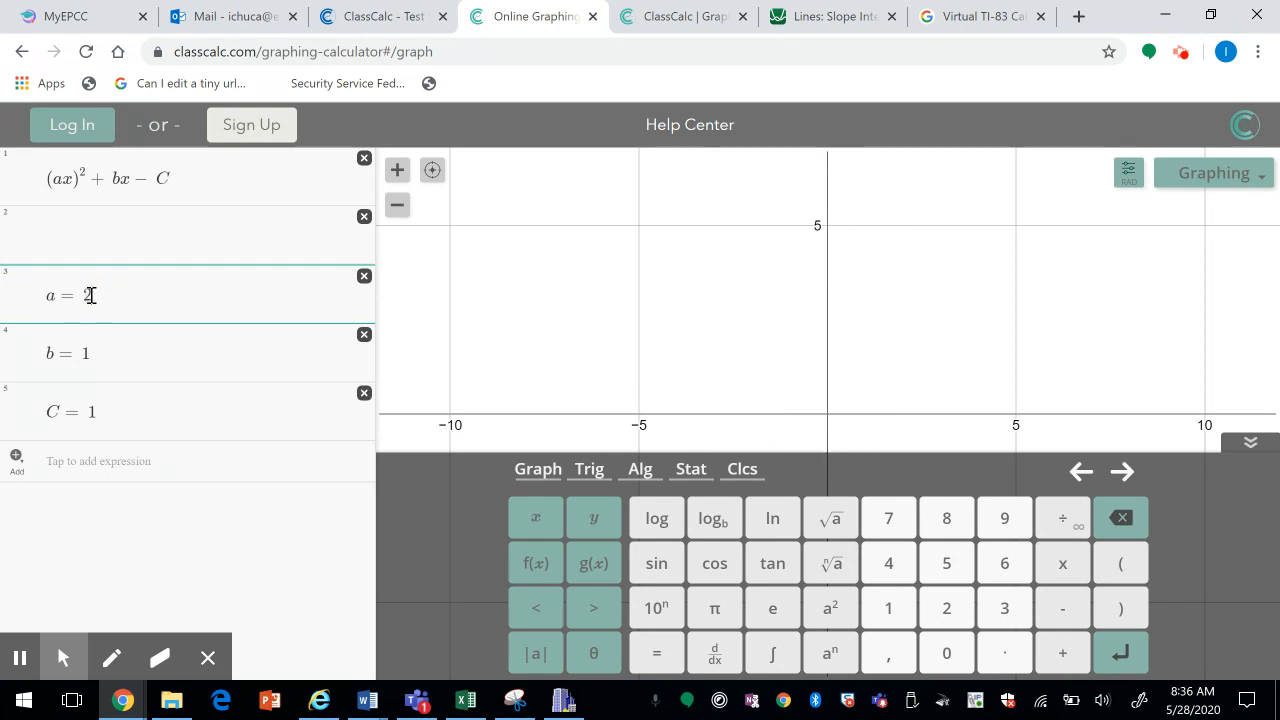
pyautogui.click(96, 354)
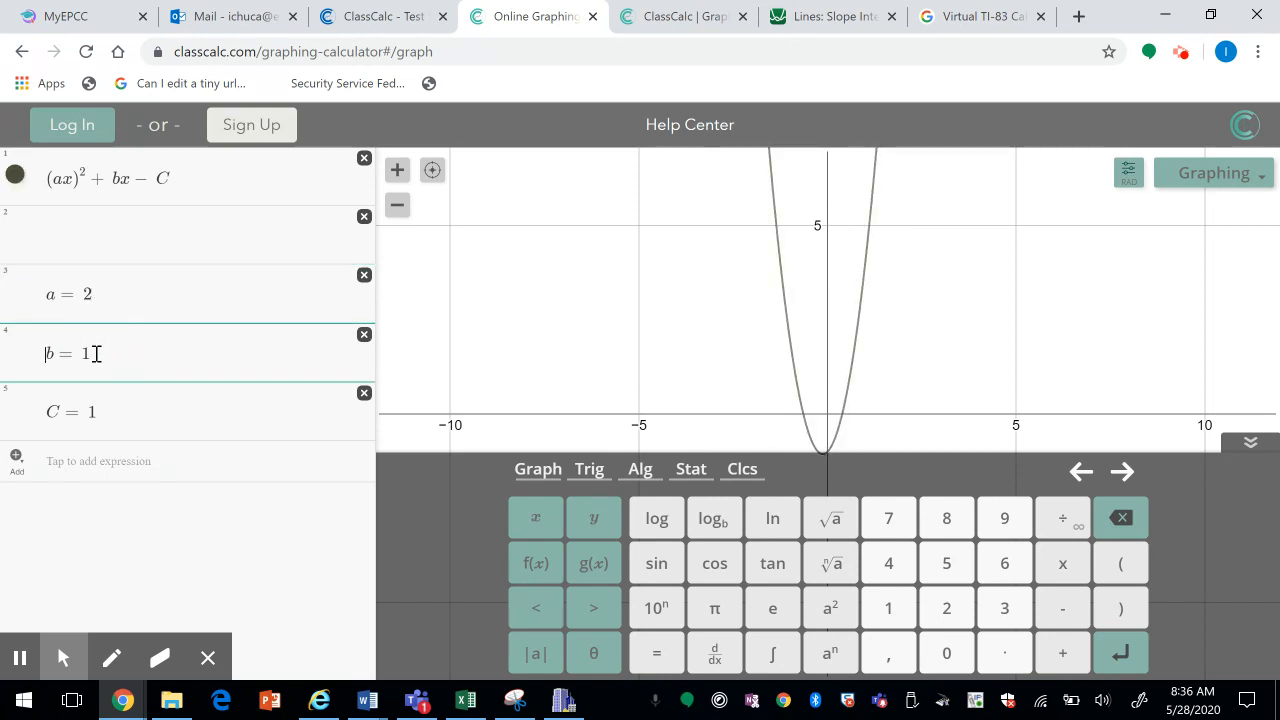
pyautogui.click(91, 356)
pyautogui.write('2')
pyautogui.write('\\')
pyautogui.click(102, 352)
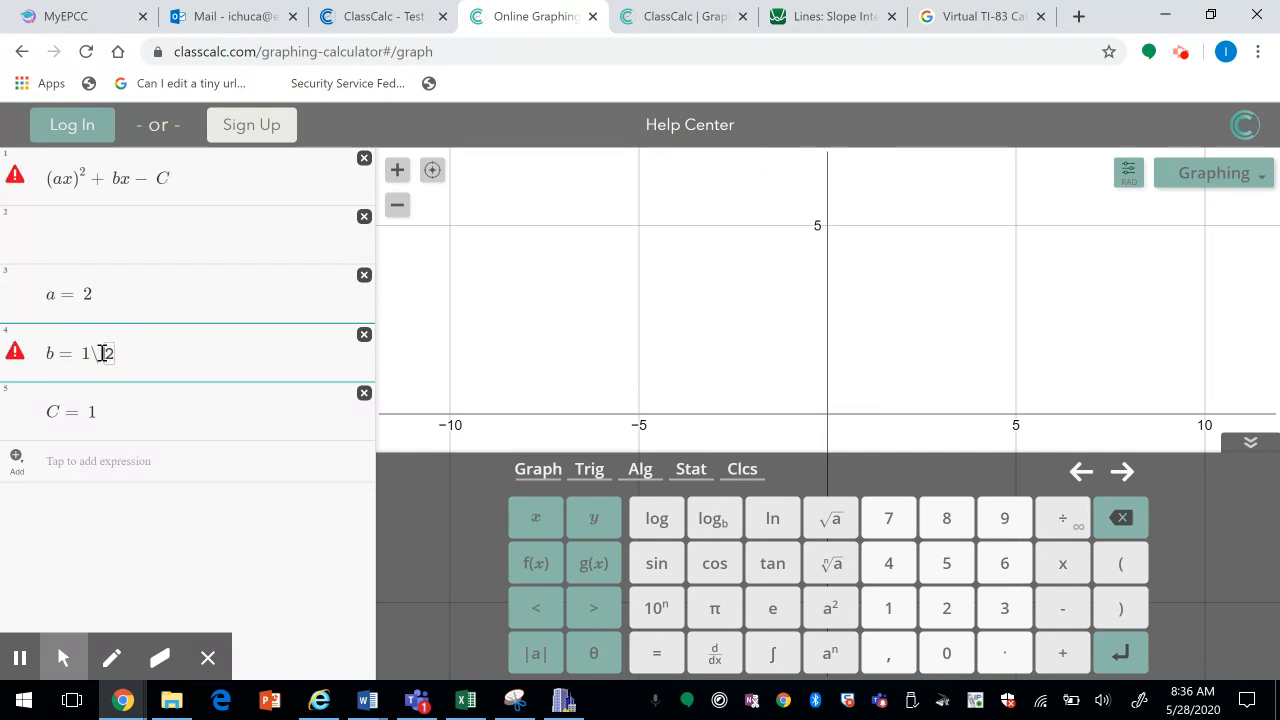
pyautogui.press('BackSpace')
pyautogui.press('BackSpace')
pyautogui.press('BackSpace')
pyautogui.write('2')
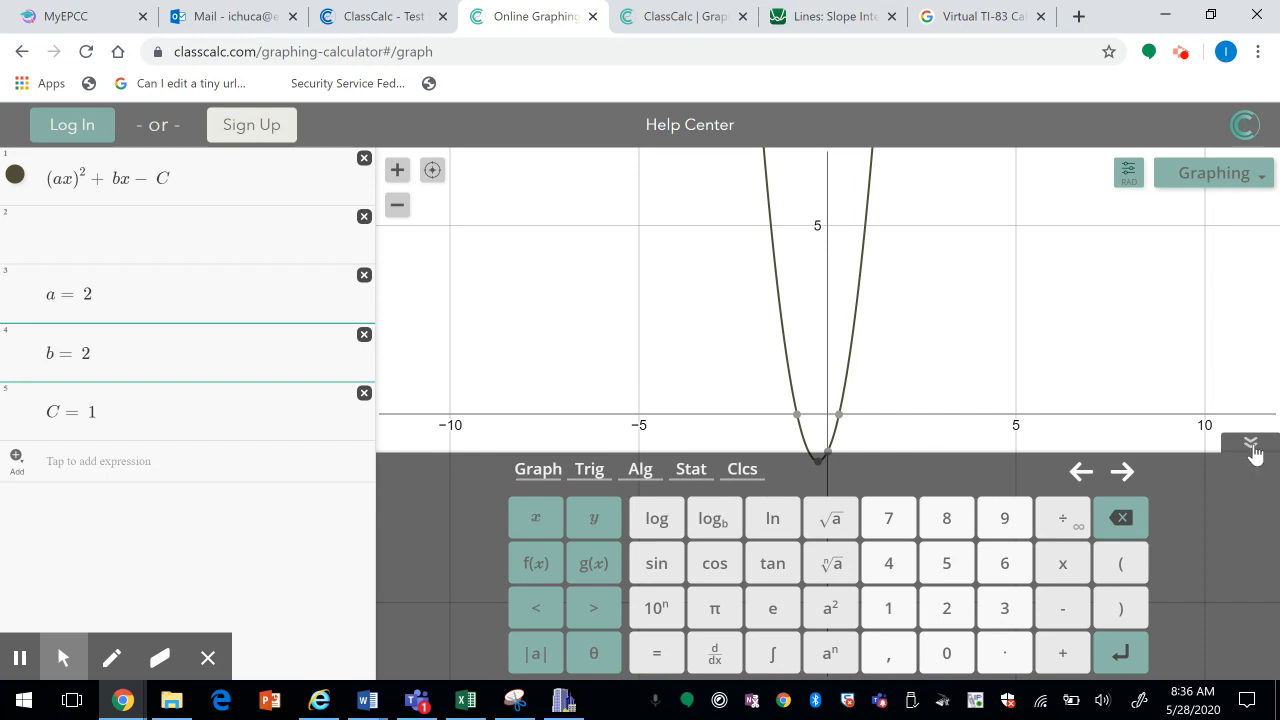
pyautogui.click(1250, 442)
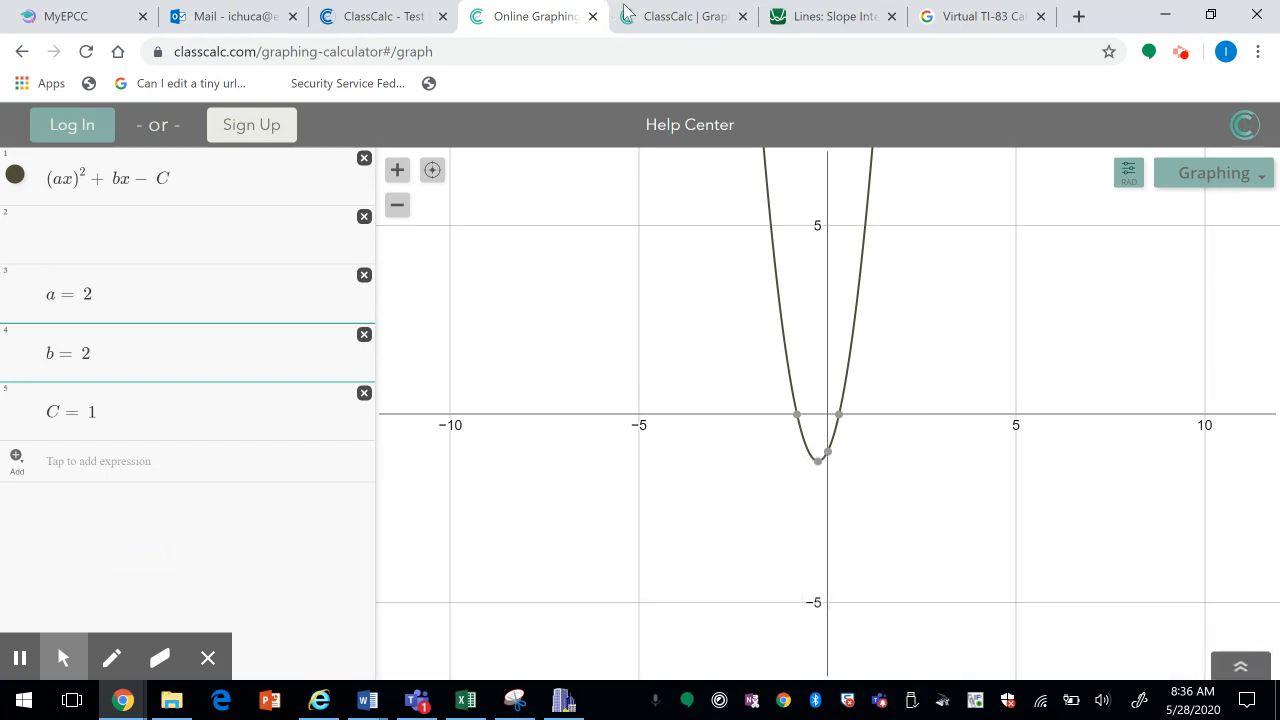
# - Open the TI 83 Interactive Calculator site from the Virtual TI-83 Calculator search results and go to its Calculator download page
pyautogui.click(806, 31)
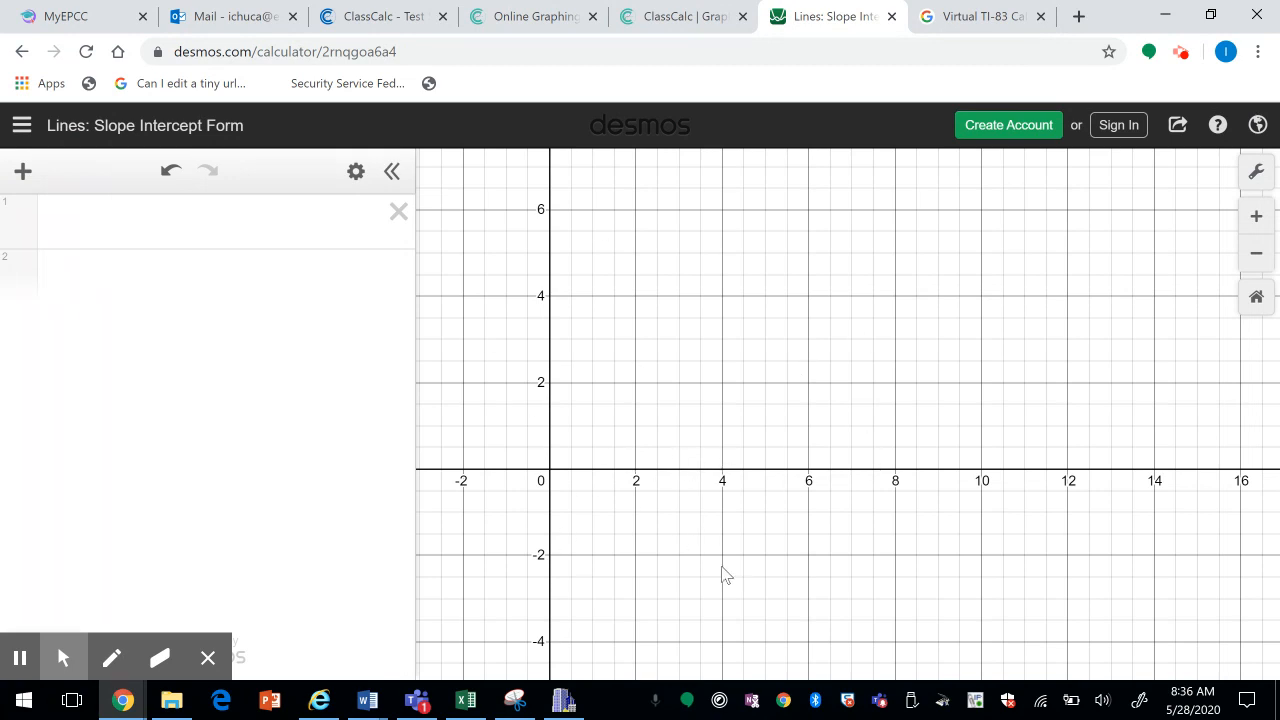
pyautogui.click(940, 22)
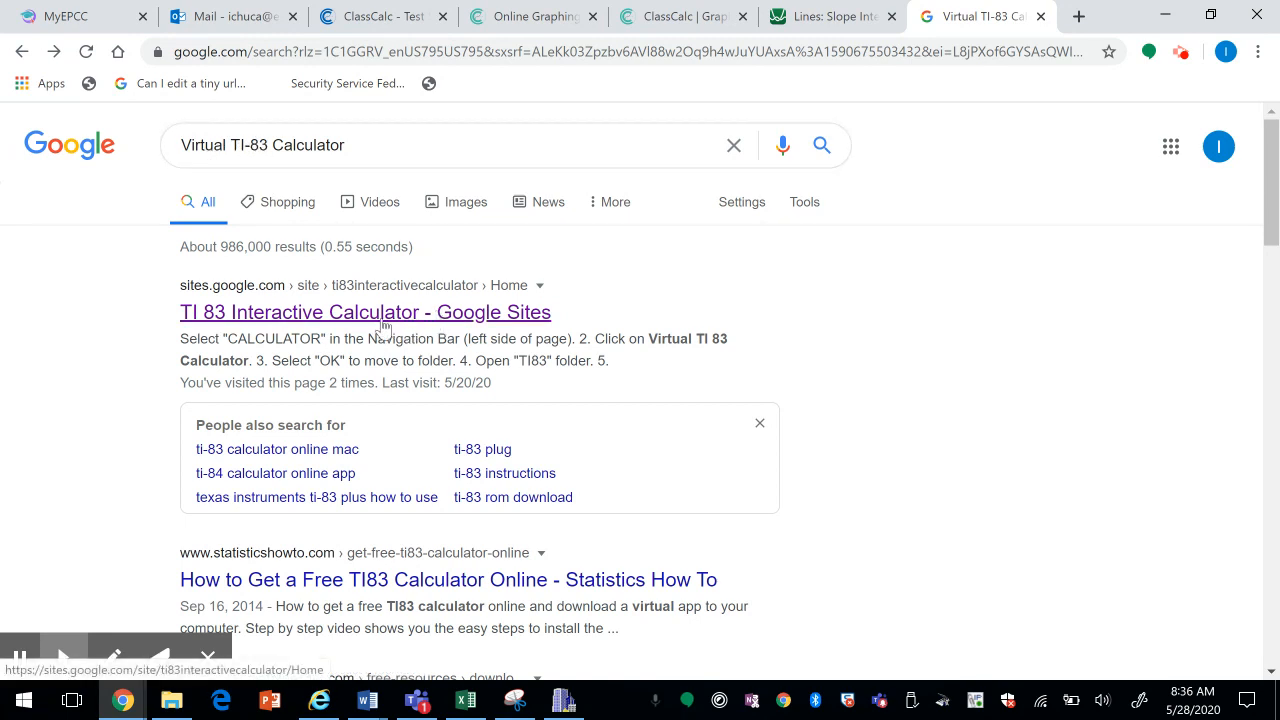
pyautogui.click(336, 318)
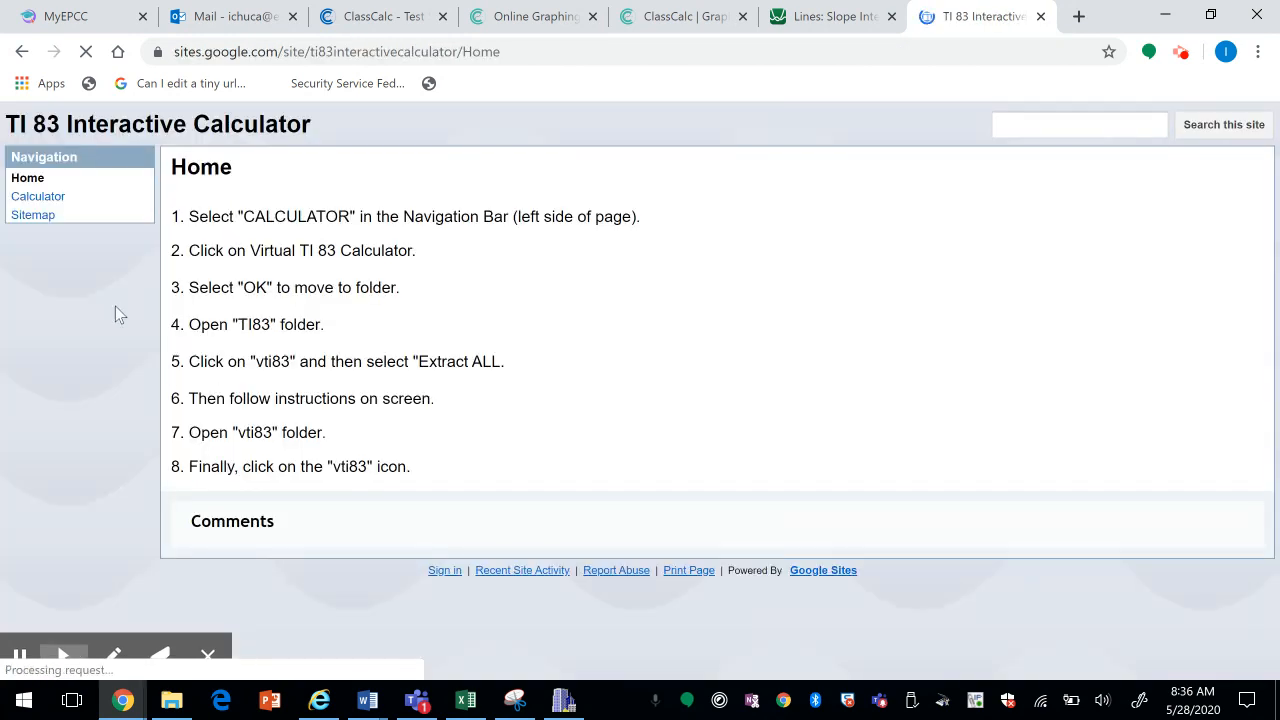
pyautogui.click(38, 198)
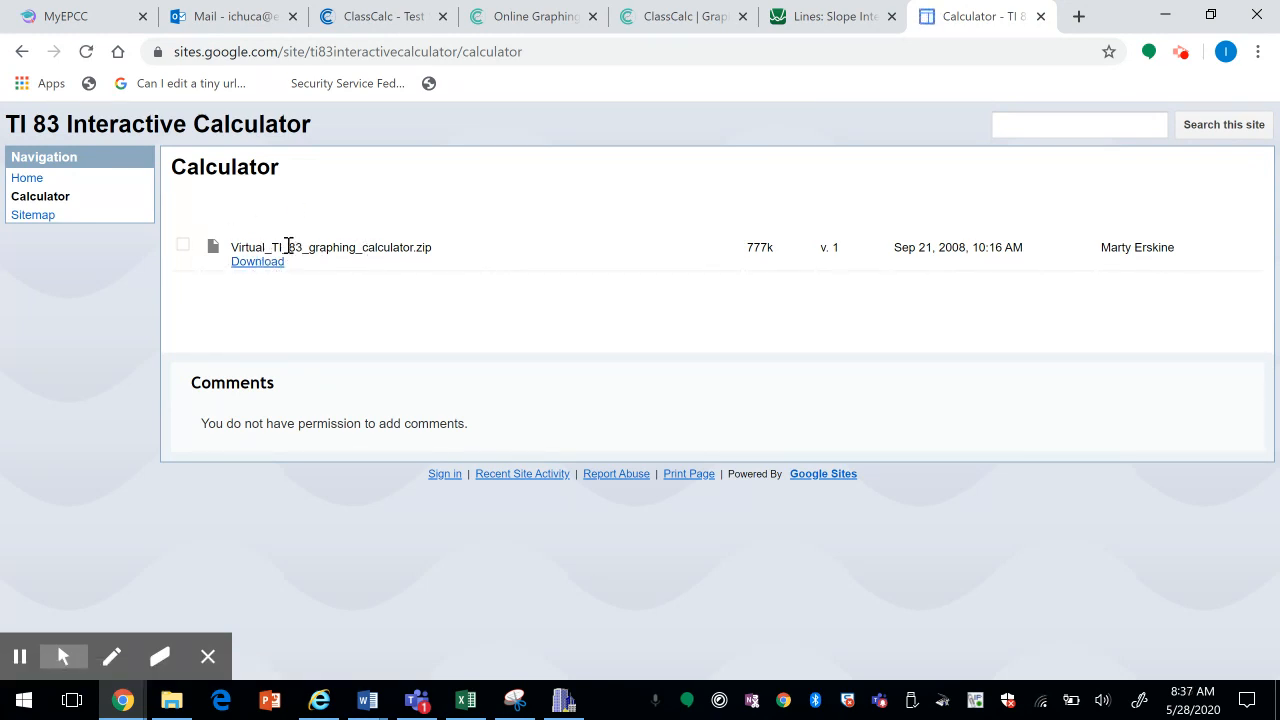
# - Bring up the virtual TI-83 Plus, show its vti83 application in the VTI83 folder in File Explorer, and minimize the folder window
pyautogui.click(208, 658)
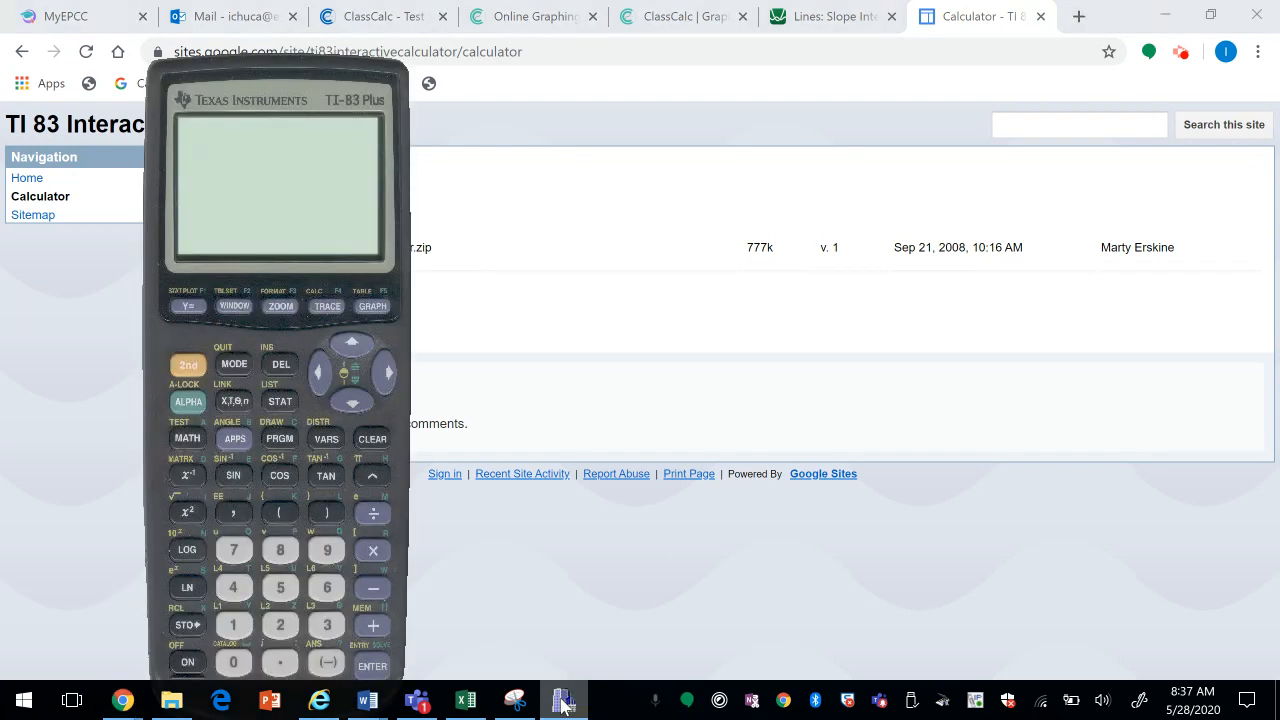
pyautogui.moveTo(246, 74); pyautogui.dragTo(225, 31)
pyautogui.click(172, 704)
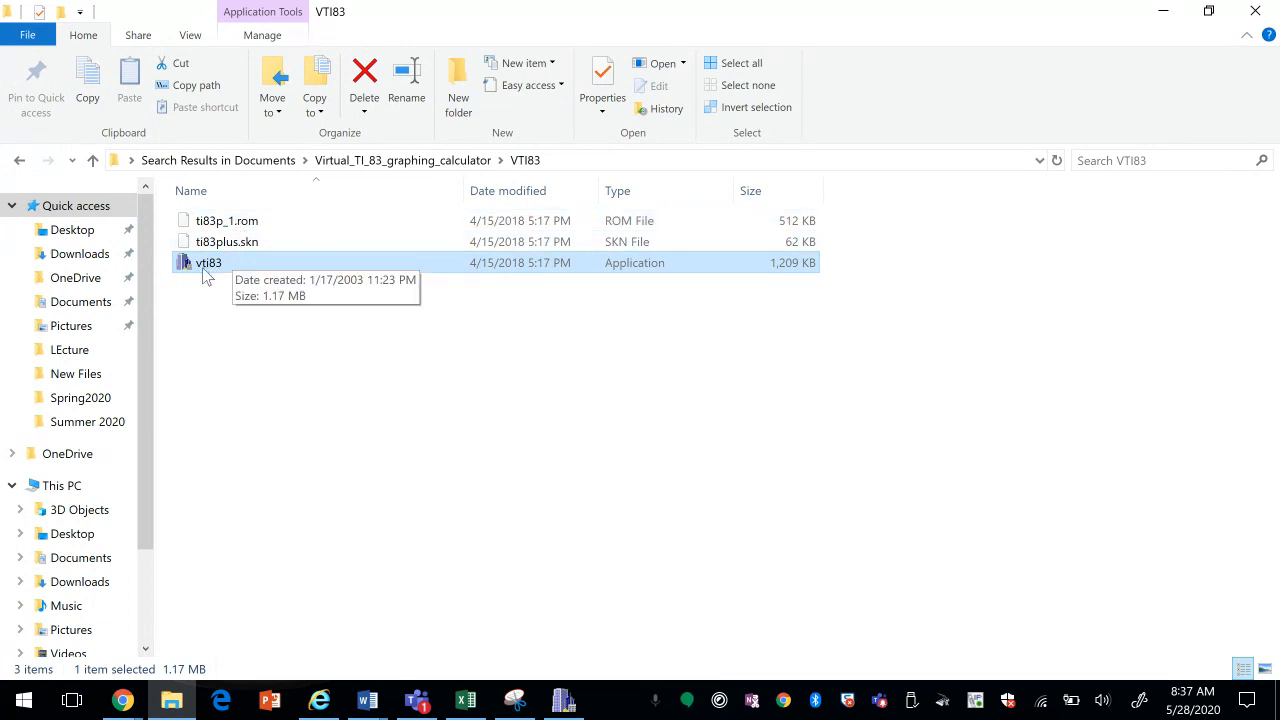
pyautogui.click(549, 702)
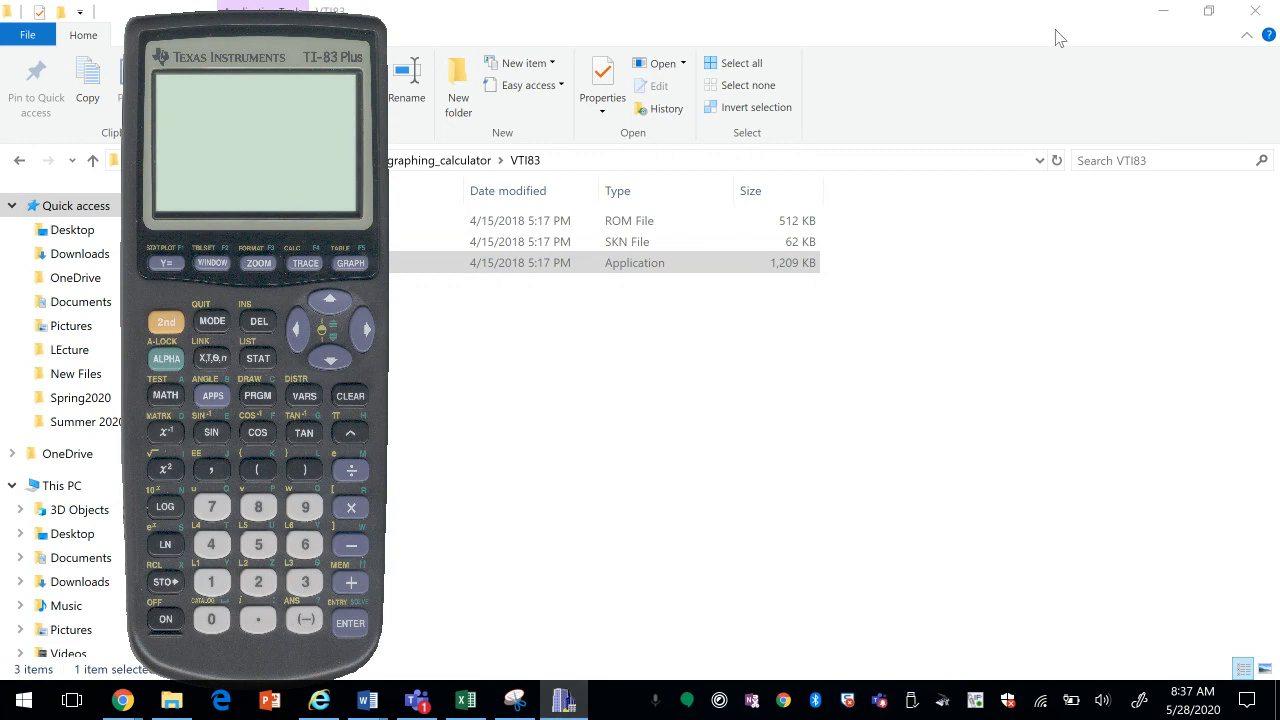
pyautogui.click(1164, 12)
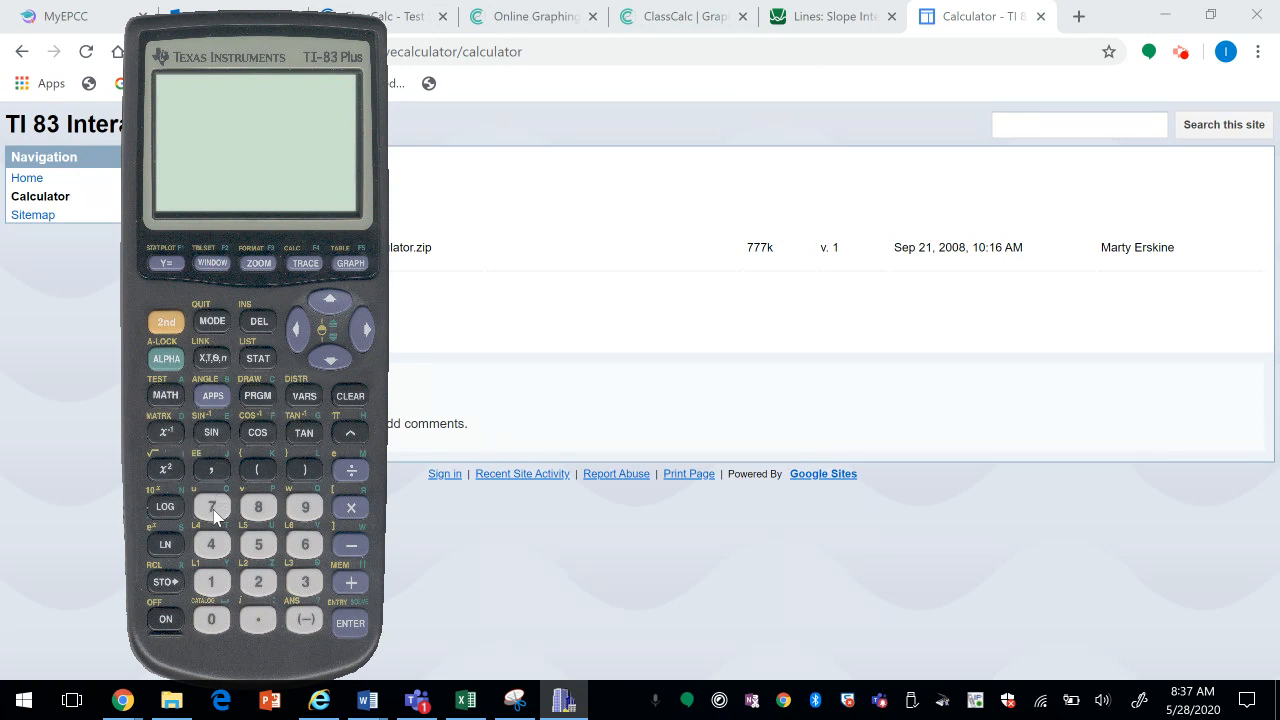
# - Turn on the virtual TI-83 Plus, clear its startup screen and calculate 7+9
pyautogui.click(165, 622)
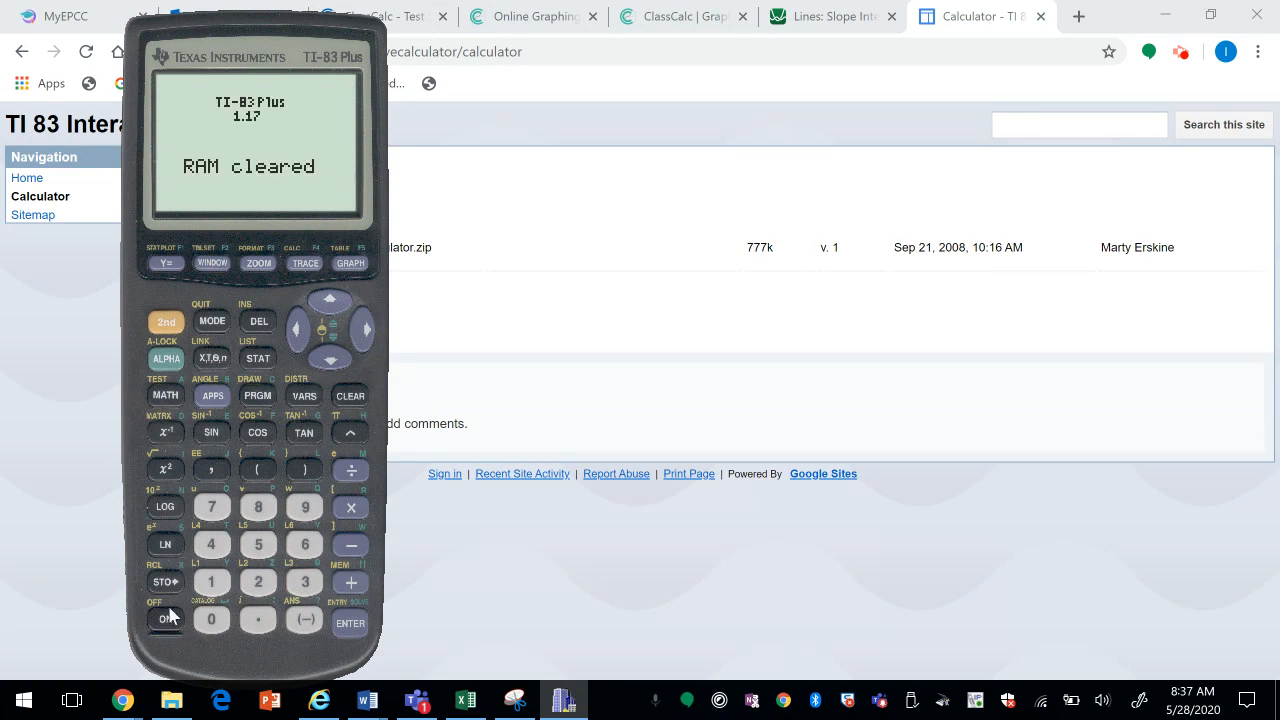
pyautogui.click(347, 399)
pyautogui.click(215, 508)
pyautogui.click(342, 576)
pyautogui.click(307, 509)
pyautogui.click(346, 622)
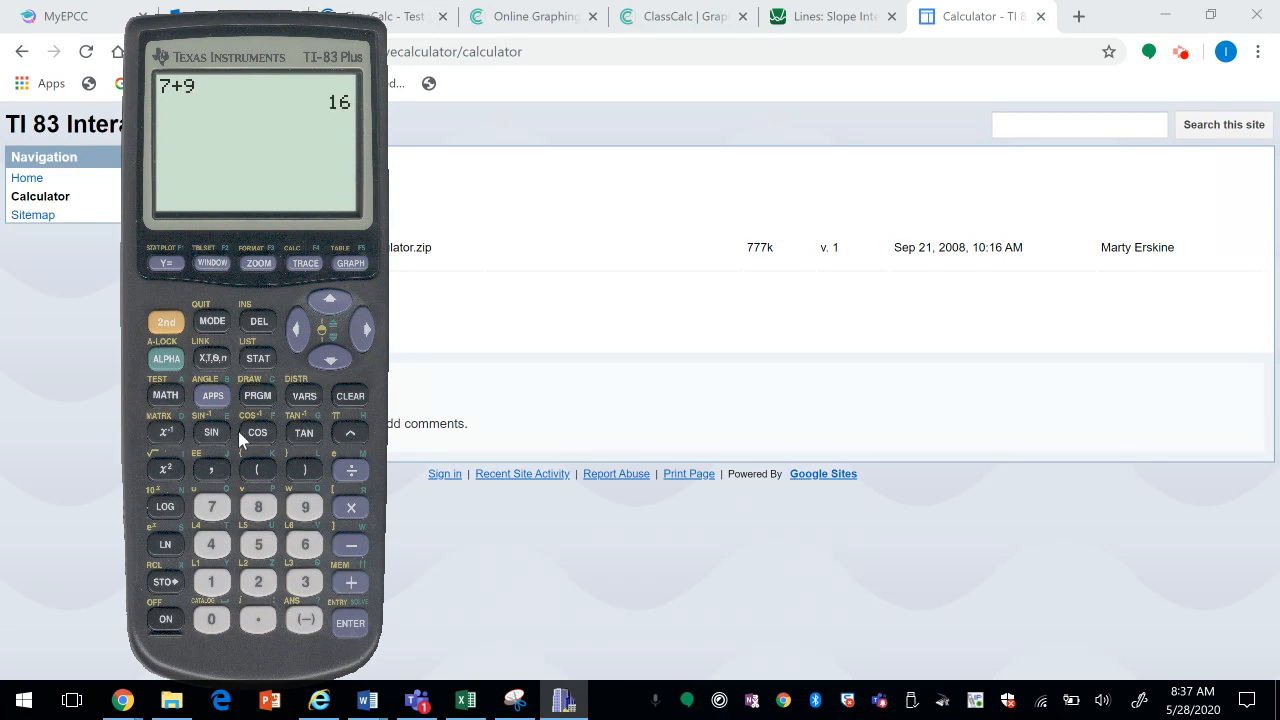
# - Display the virtual TI-83 Plus's list of matrices for editing
pyautogui.click(168, 372)
pyautogui.click(163, 429)
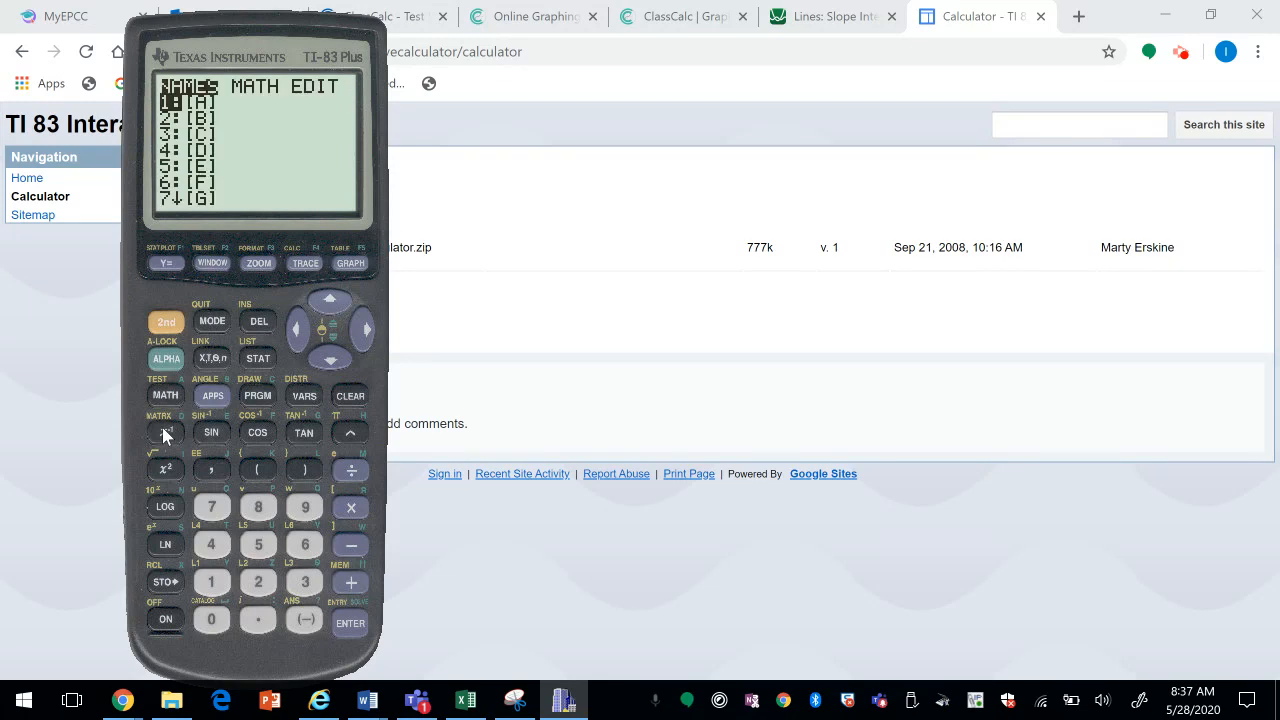
pyautogui.click(357, 325)
pyautogui.click(357, 325)
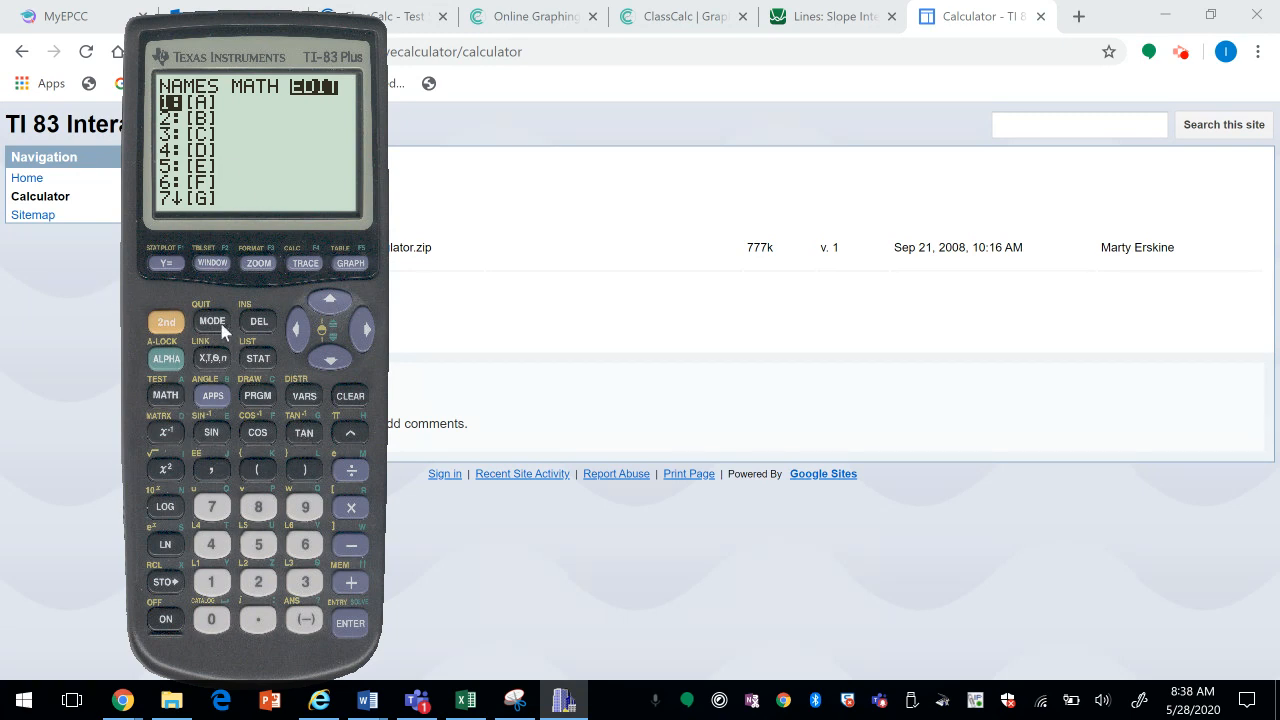
# - Return to the browser and look over the open Desmos, ClassCalc and TI 83 Interactive Calculator pages
pyautogui.click(566, 263)
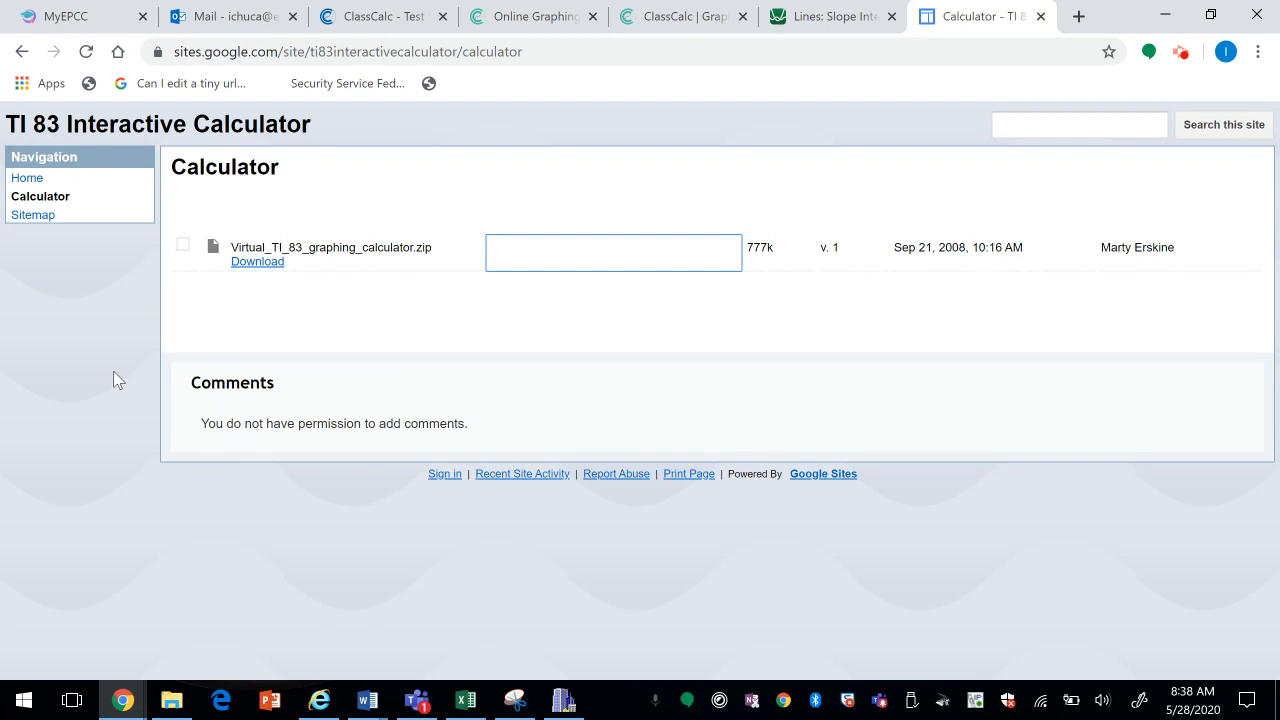
pyautogui.click(817, 20)
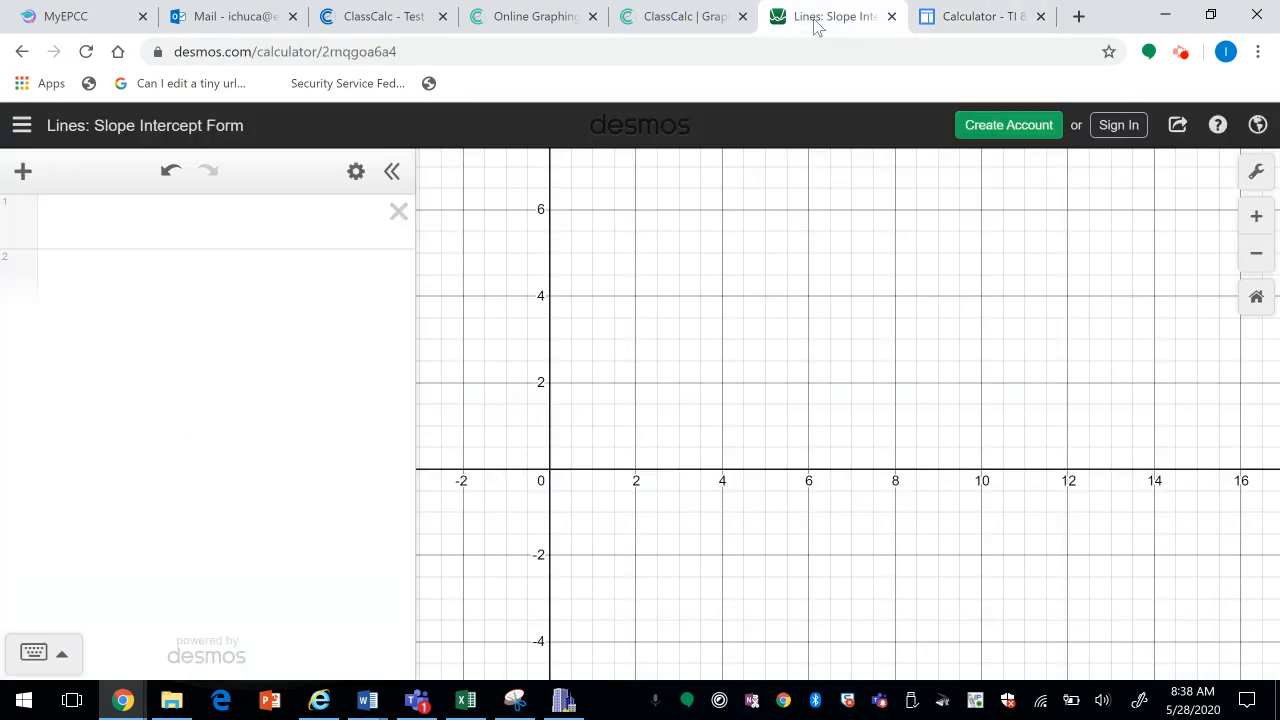
pyautogui.click(643, 26)
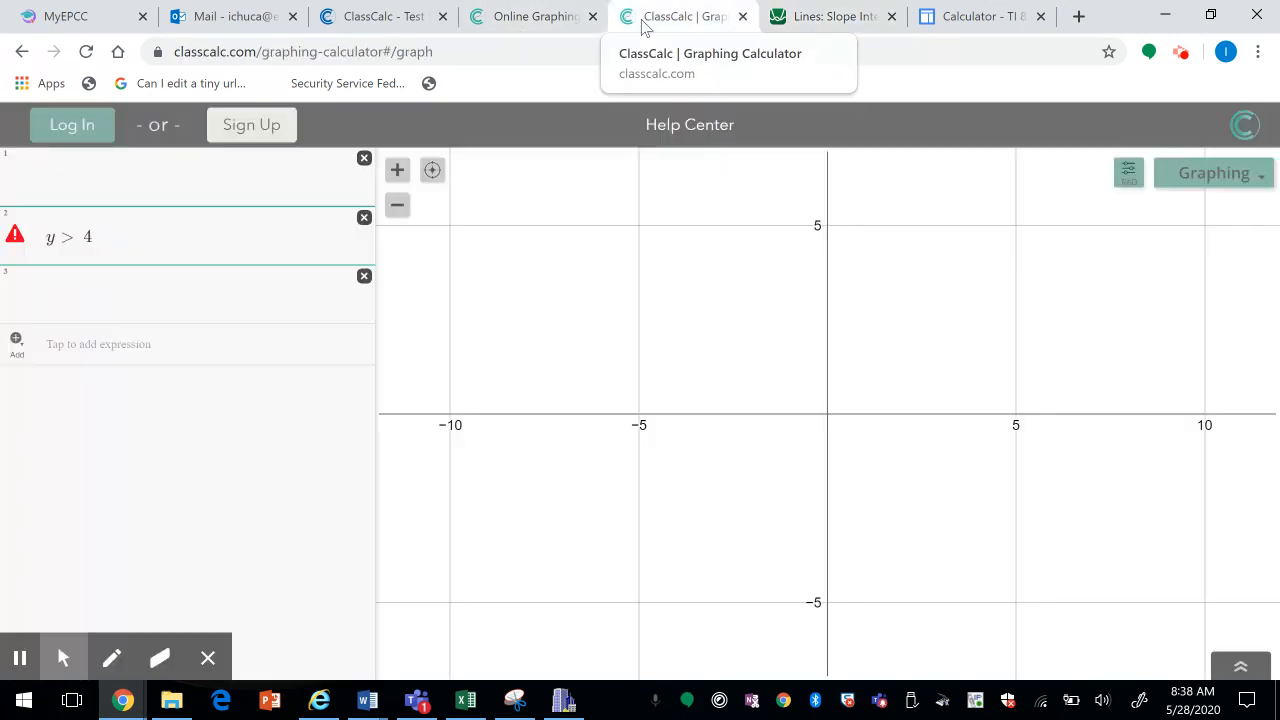
pyautogui.click(808, 30)
pyautogui.click(709, 24)
pyautogui.click(806, 30)
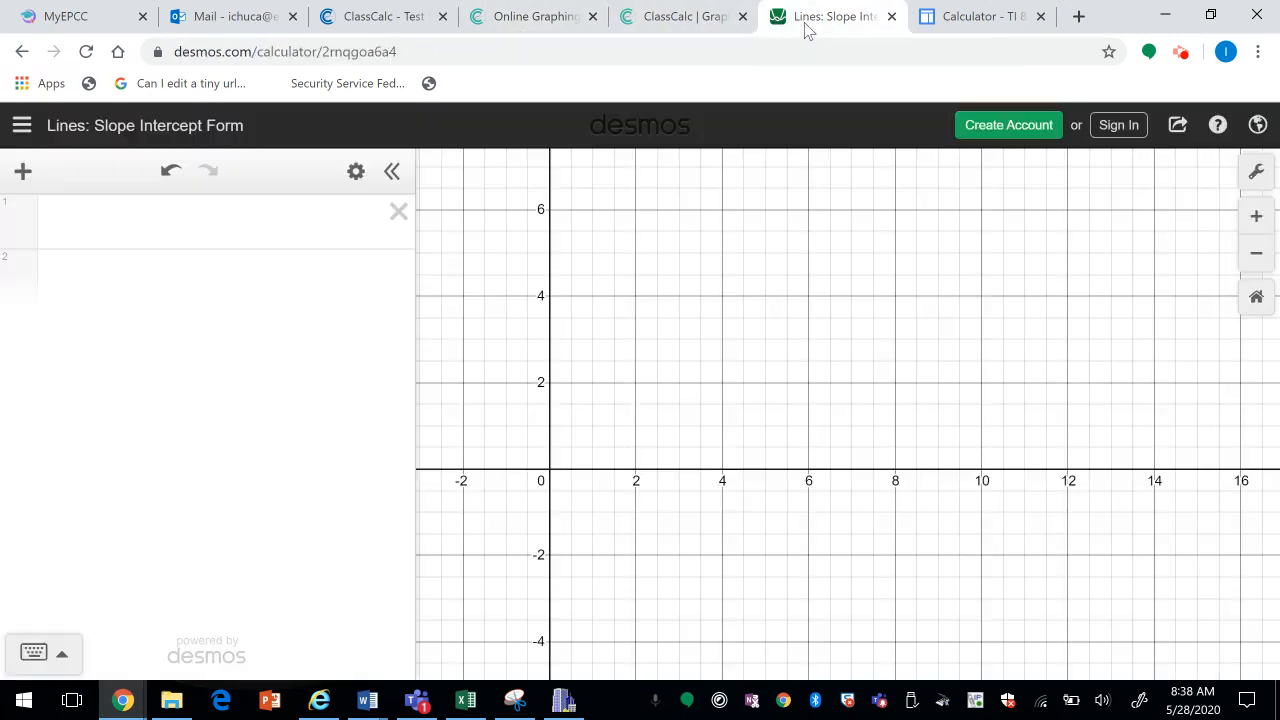
pyautogui.click(700, 28)
pyautogui.click(828, 32)
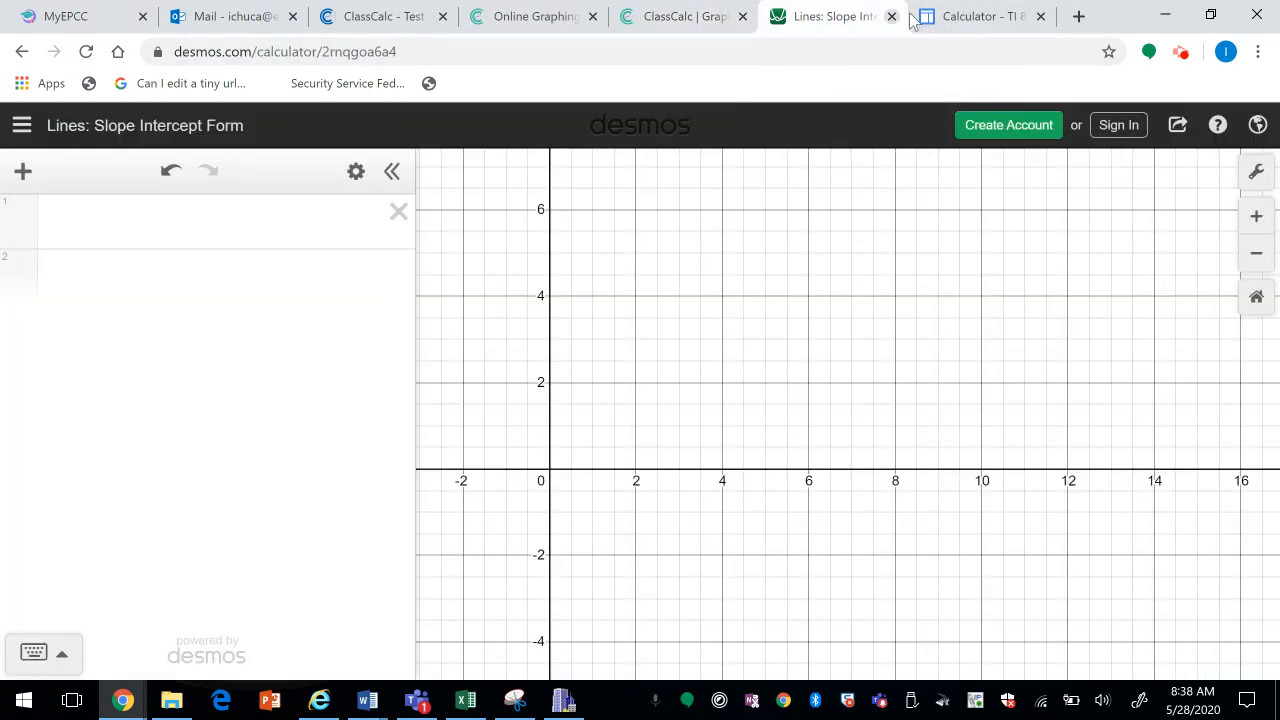
pyautogui.click(950, 22)
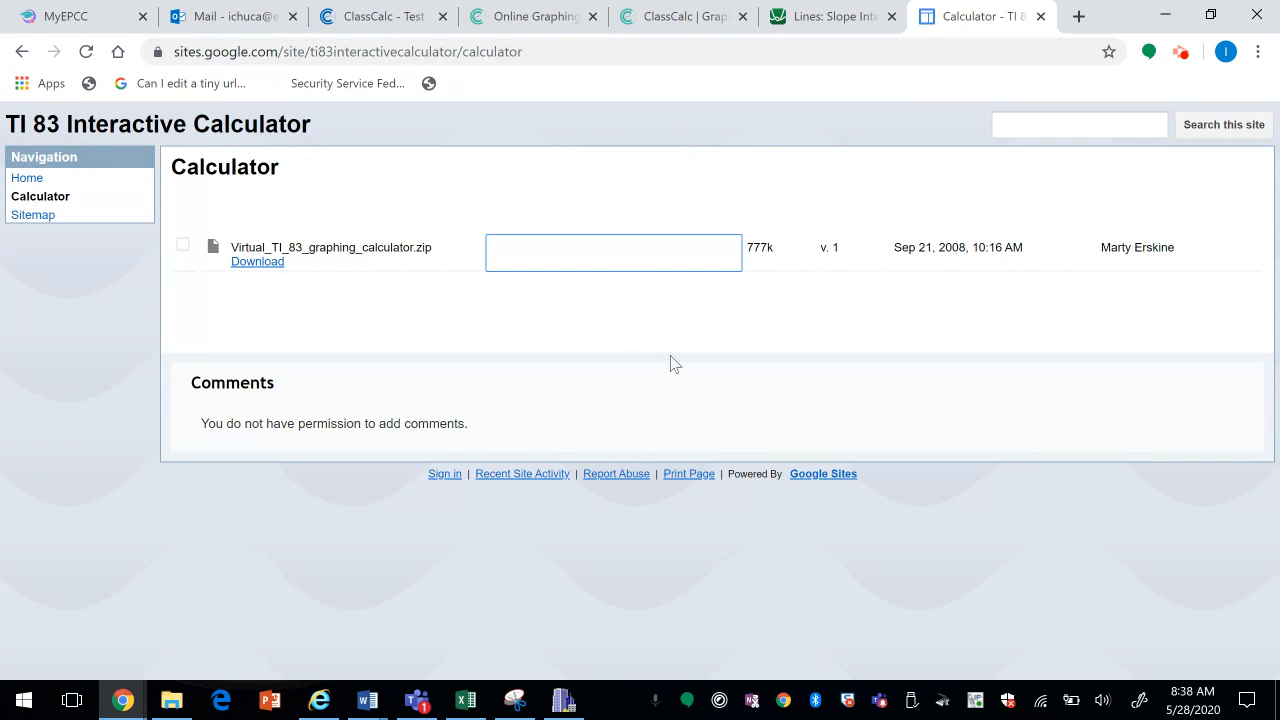
pyautogui.tripleClick(537, 141)
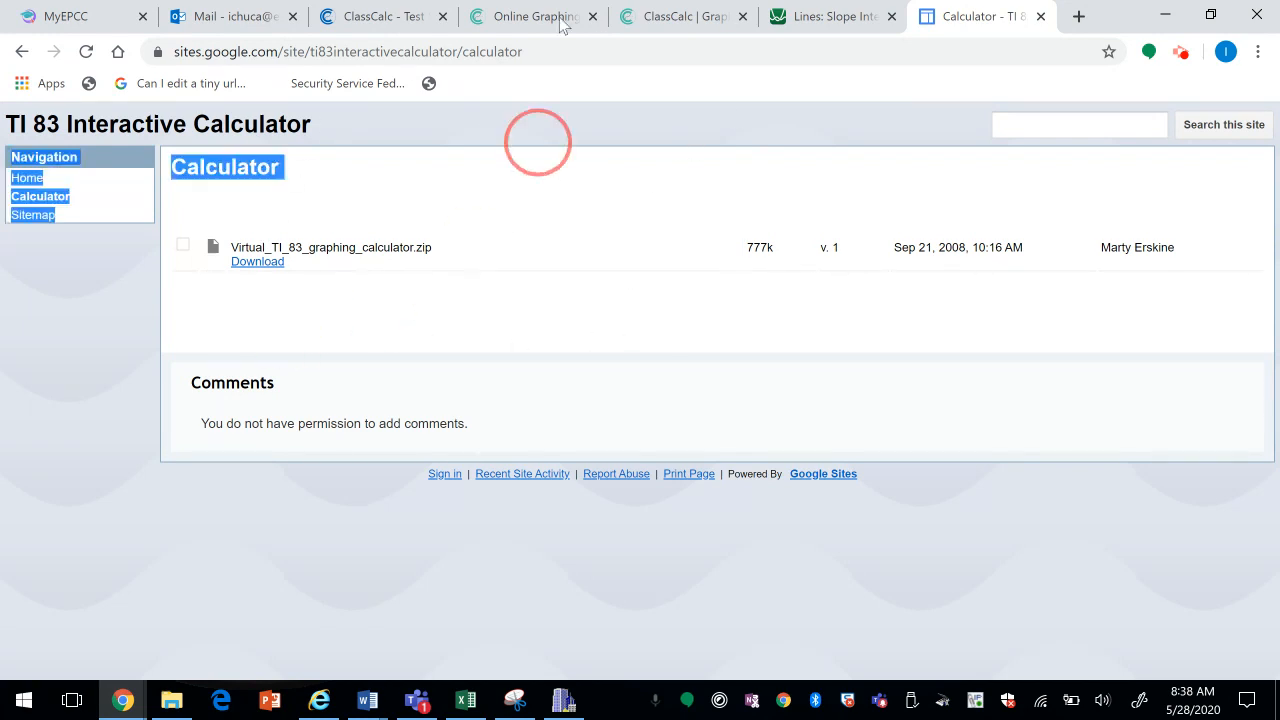
pyautogui.click(589, 591)
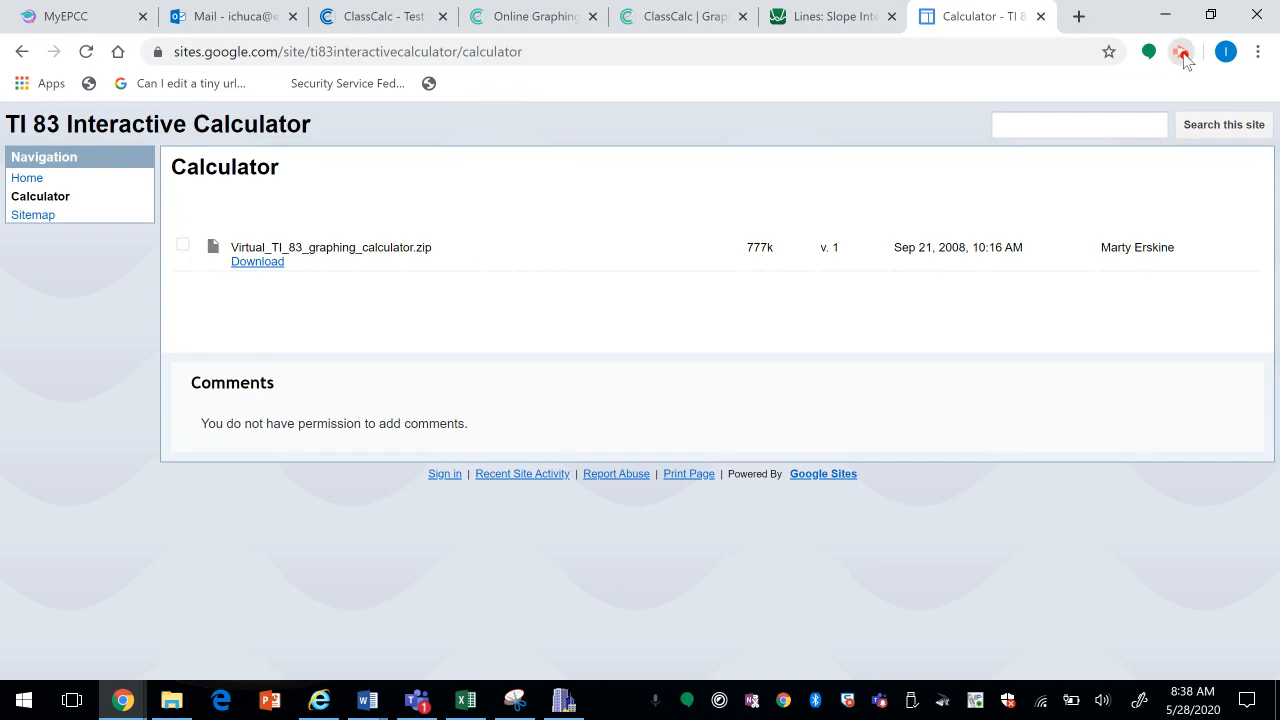